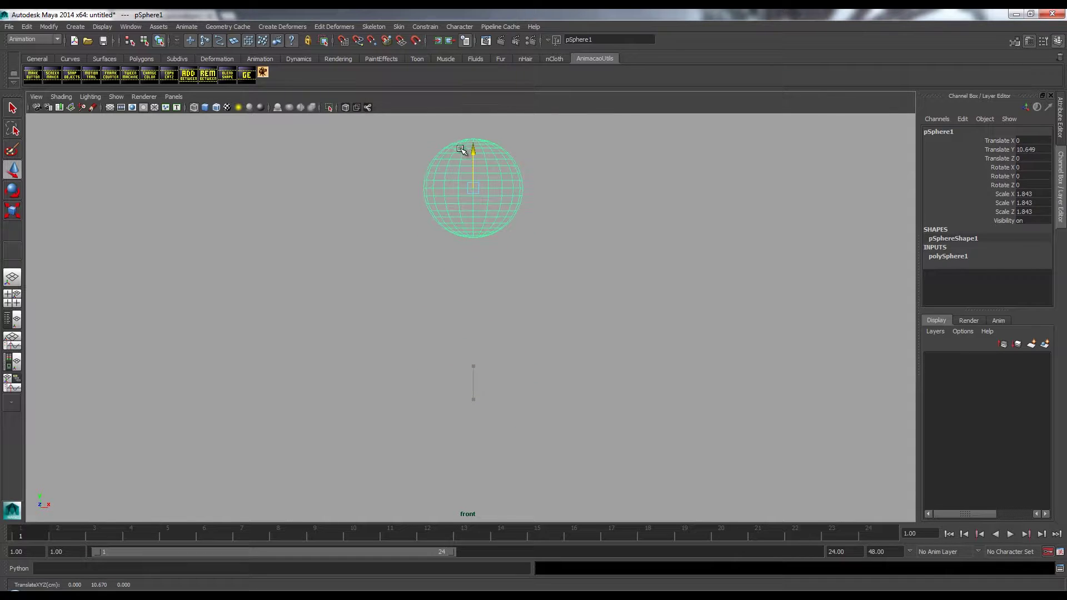
Shorten the playback range to end at frame 16 and key all of the raised sphere's attributes at frame 1
scroll(486, 362, down, 1)
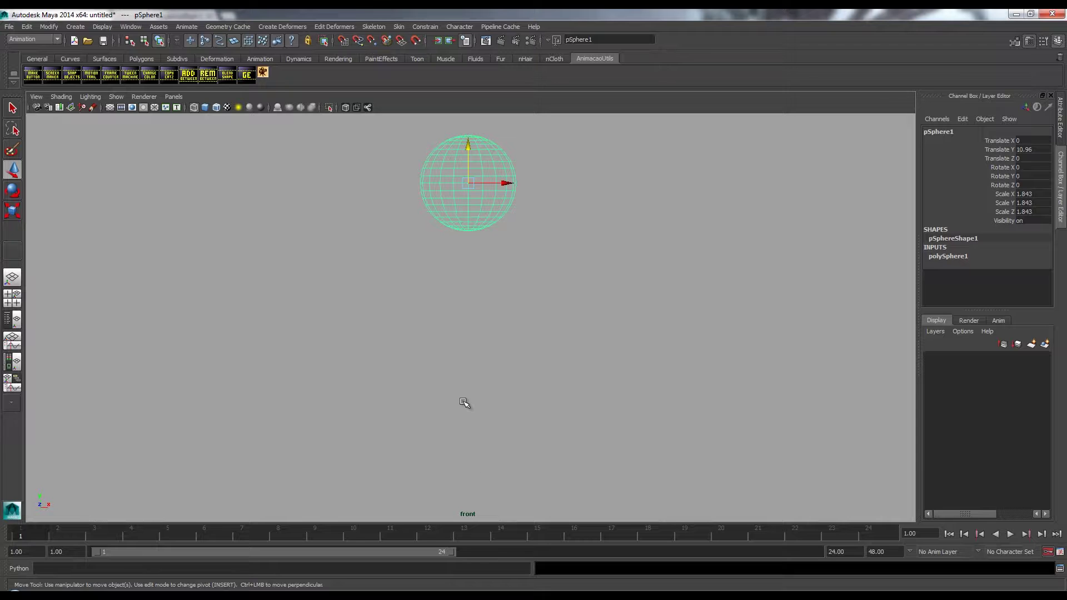
alt+middle_drag(488, 340, 494, 346)
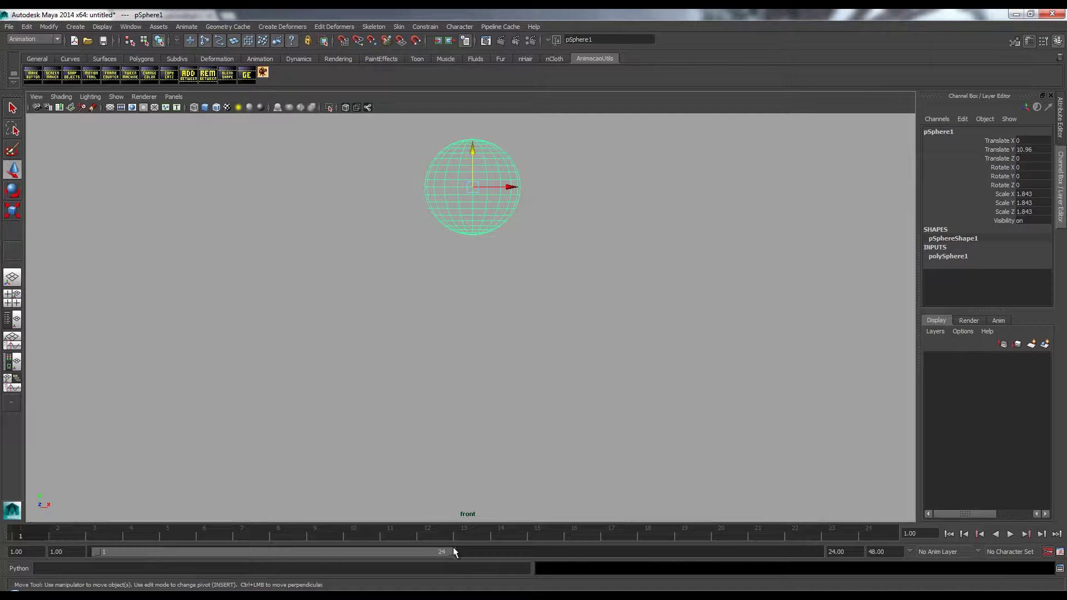
drag(451, 552, 305, 551)
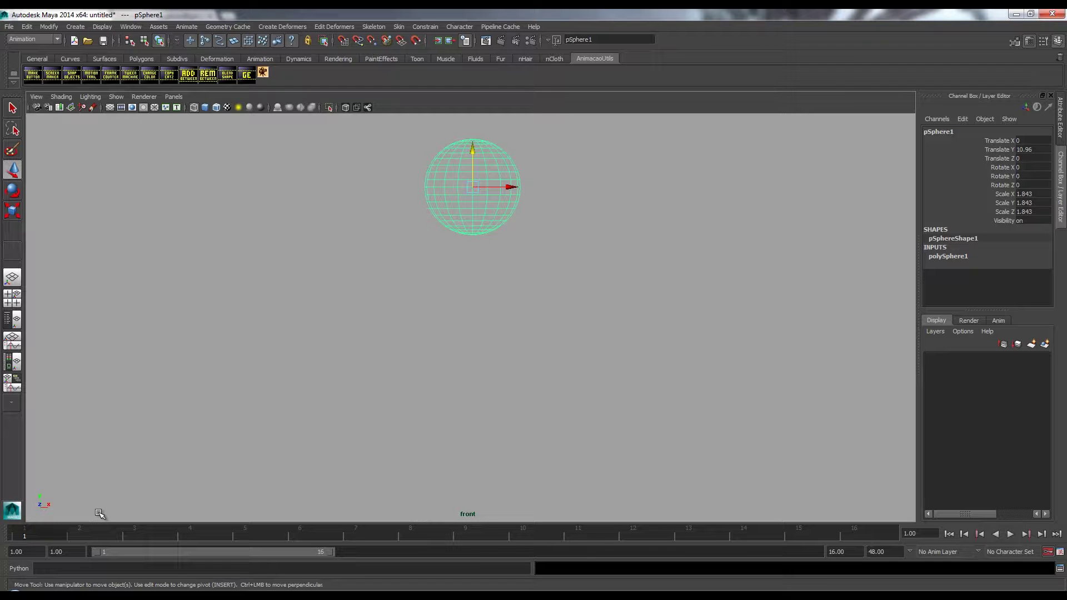
key(s)
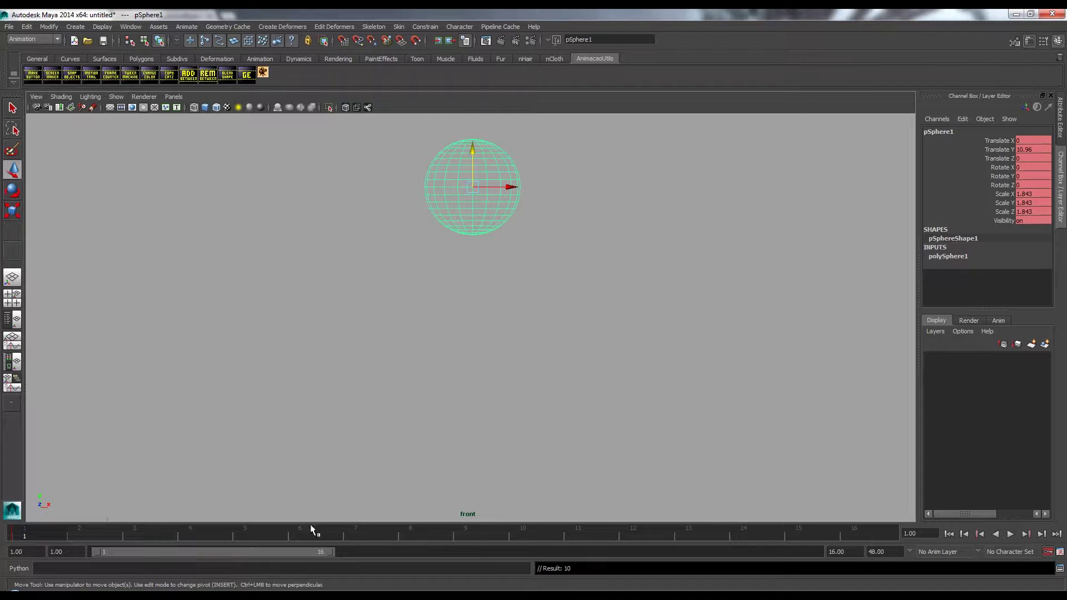
At frame 12, lower the sphere to a Translate Y of about 1.09 so that it is auto-keyed there
click(648, 531)
drag(473, 149, 455, 408)
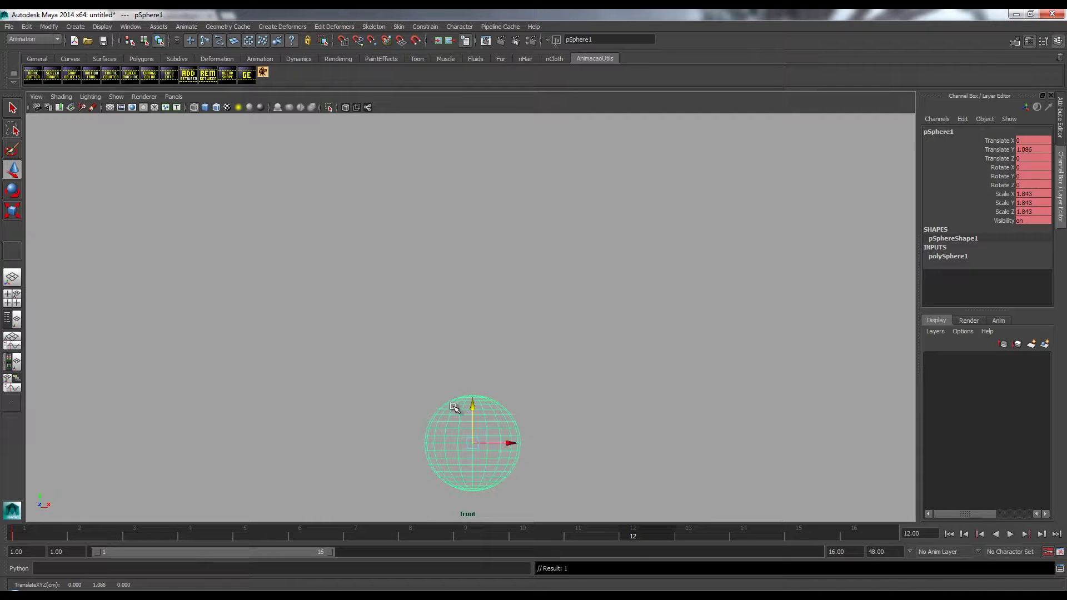
key(q)
Play the sphere's fall from frame 1 and scrub through it to frame 12
click(35, 532)
key(alt+v)
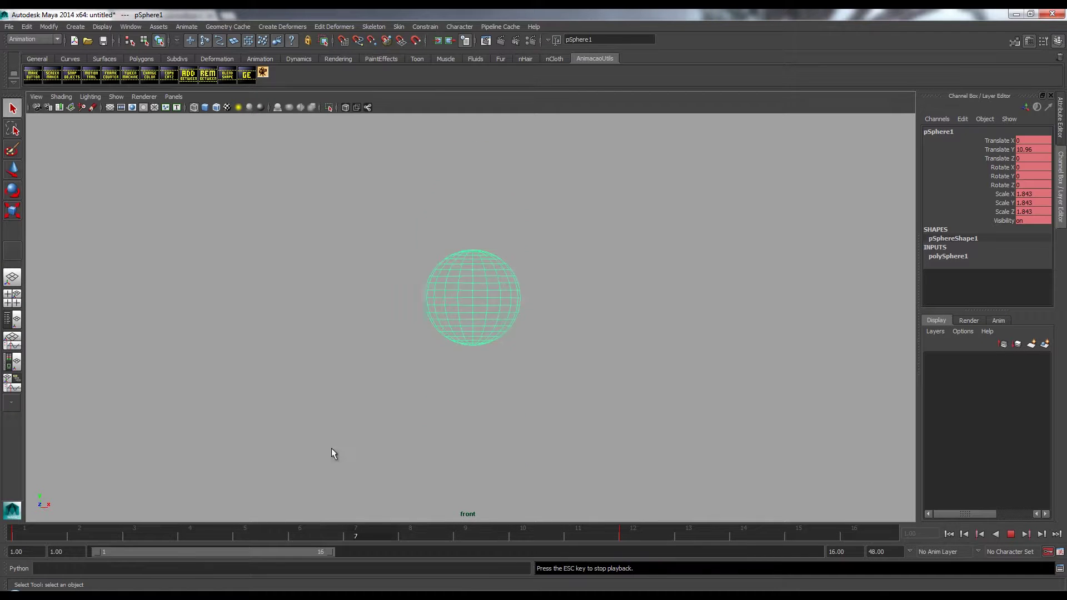
click(61, 531)
drag(133, 541, 635, 532)
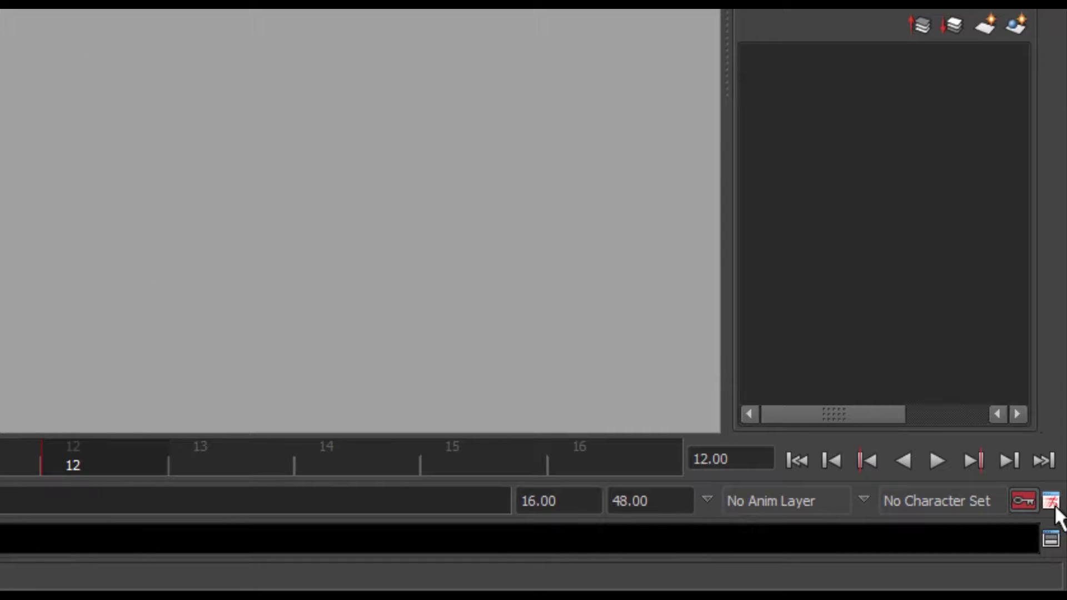
Set the default in and out tangents to Linear in the animation preferences, save them and replay the fall
click(1054, 503)
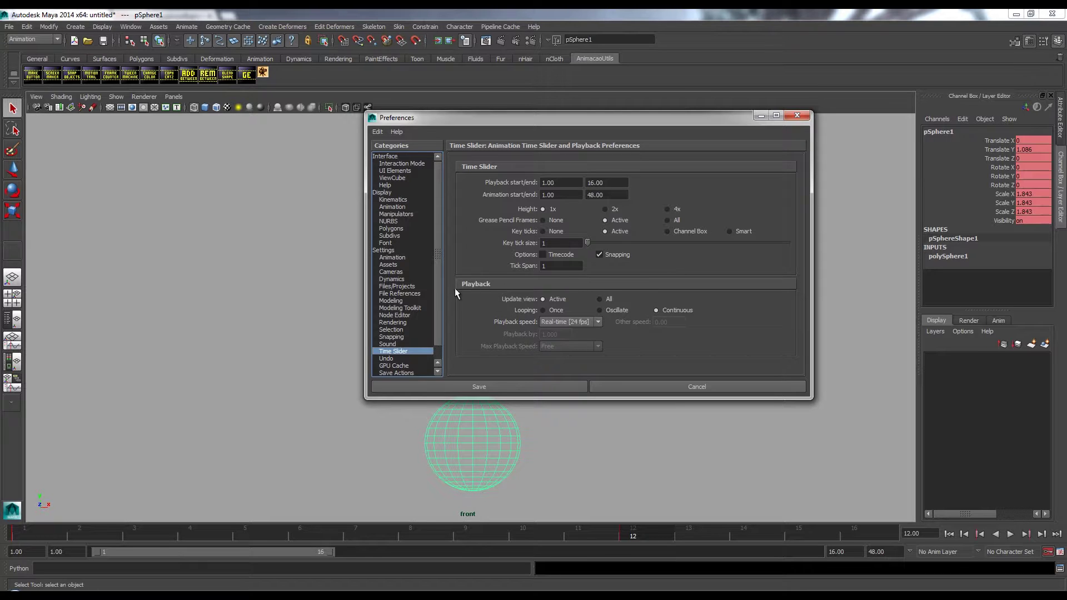
click(393, 258)
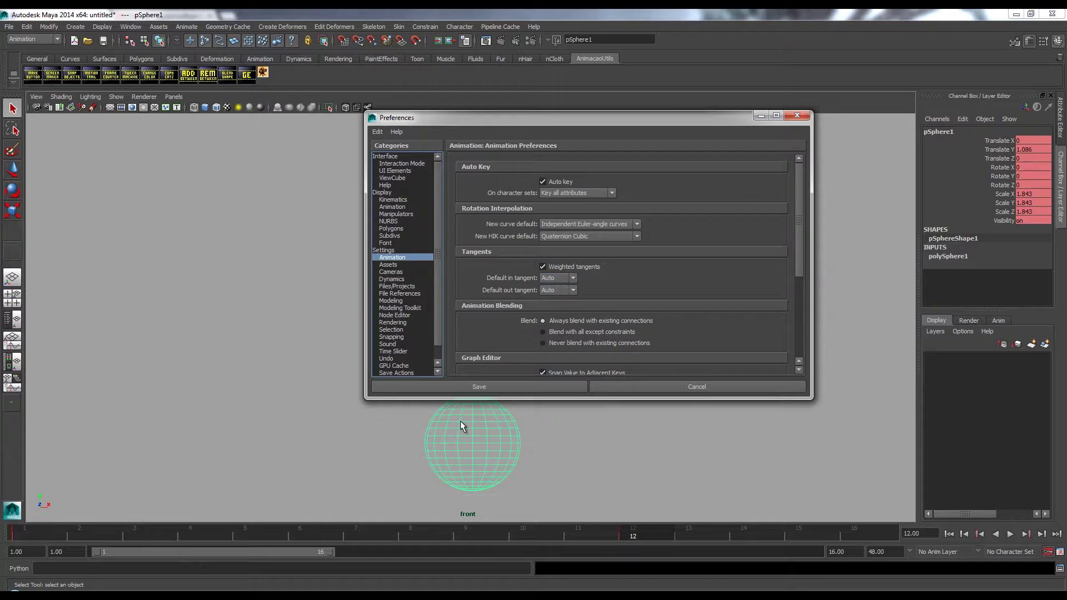
click(574, 278)
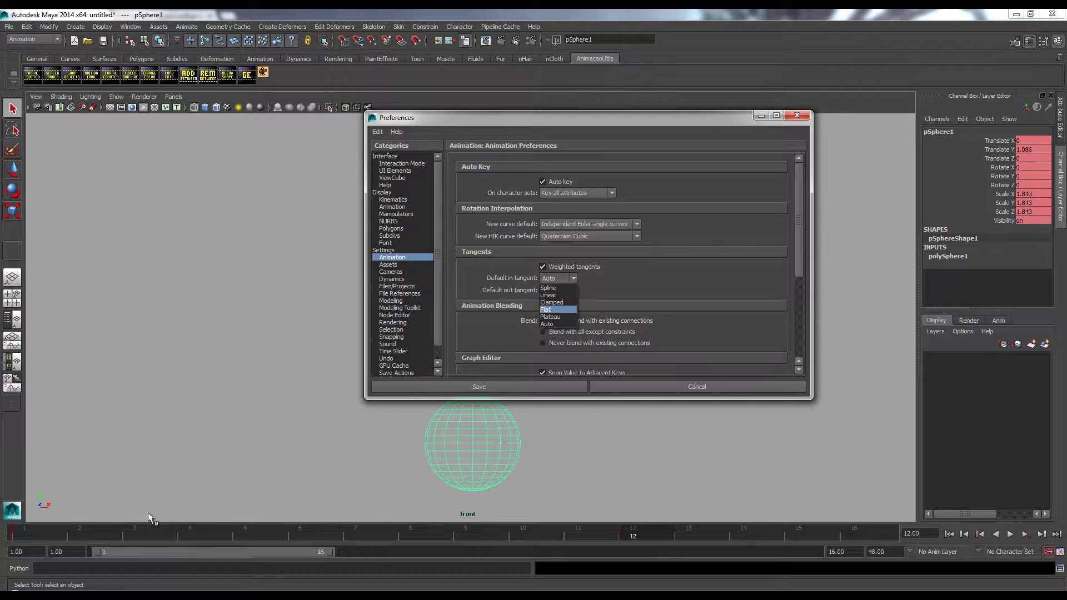
click(555, 295)
click(562, 289)
click(560, 306)
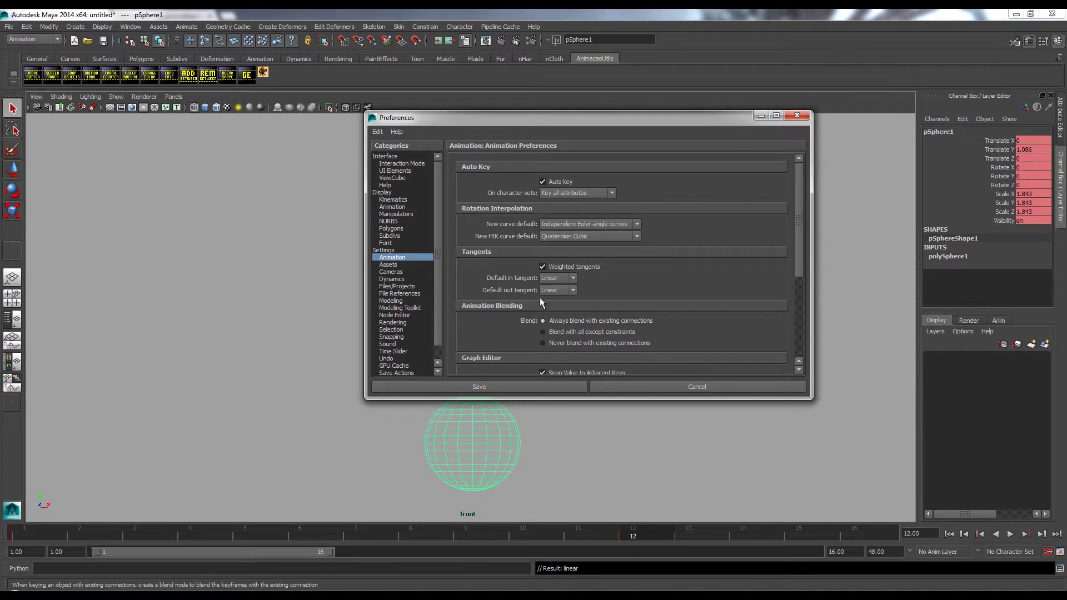
click(534, 386)
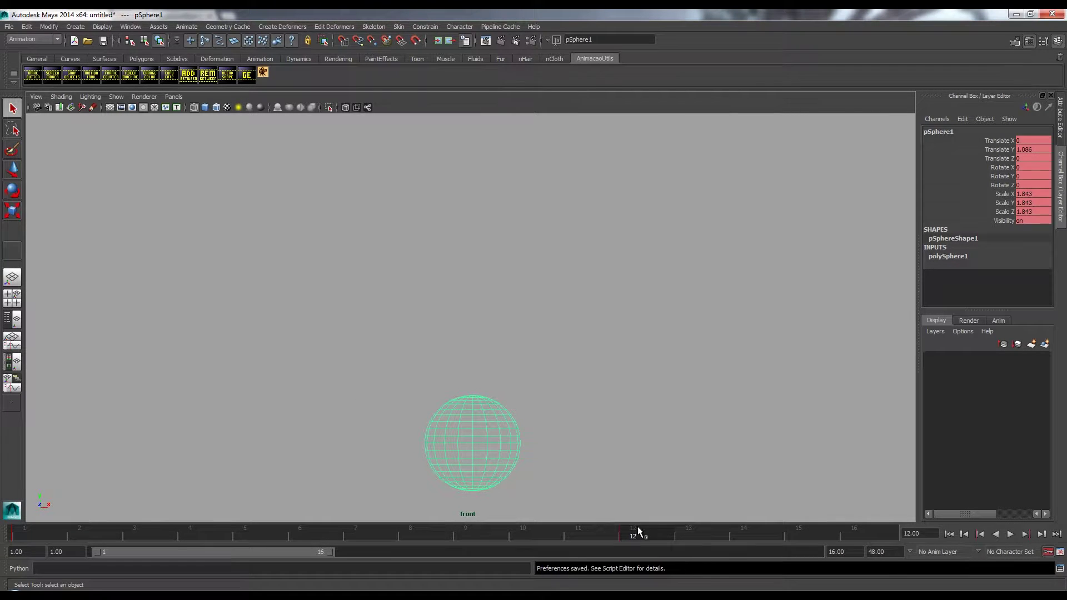
key(alt+v)
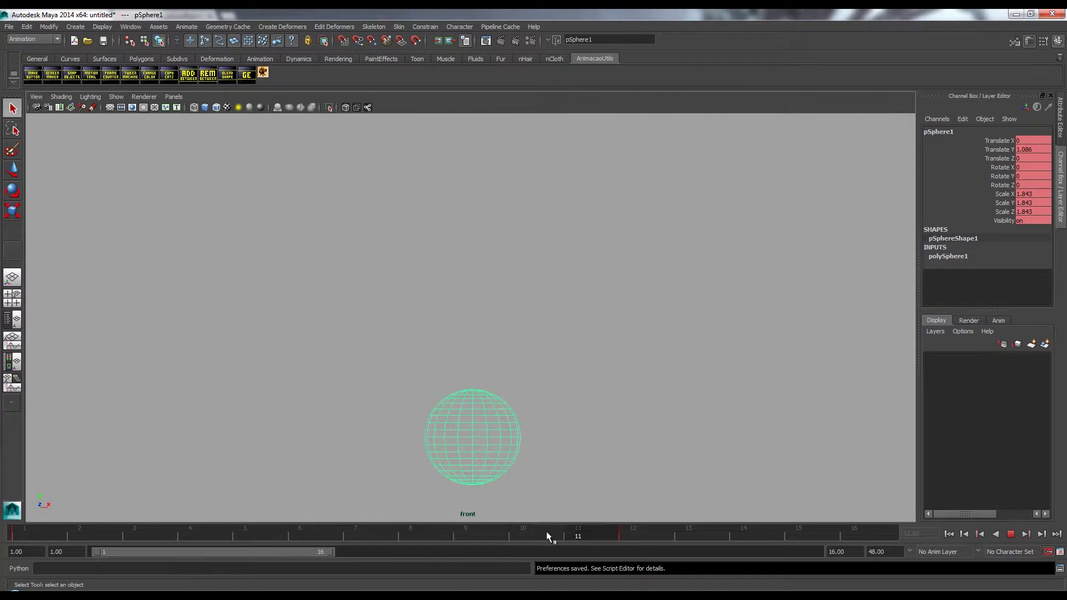
key(alt+v)
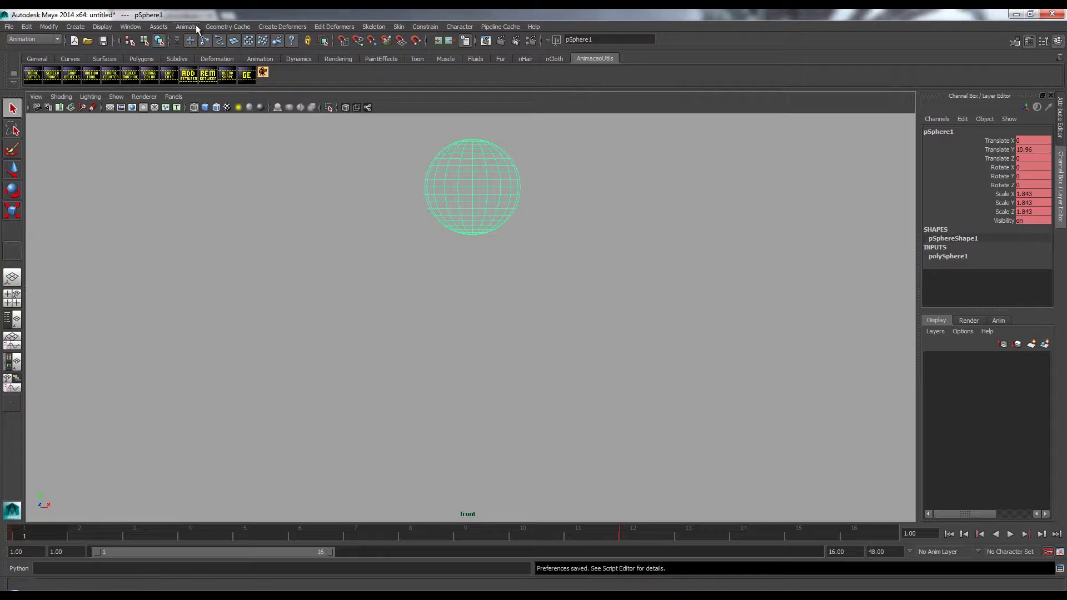
Convert the sphere's keys at frames 1 and 12 to linear tangents in the Graph Editor and close it
click(130, 27)
mouse_move(185, 64)
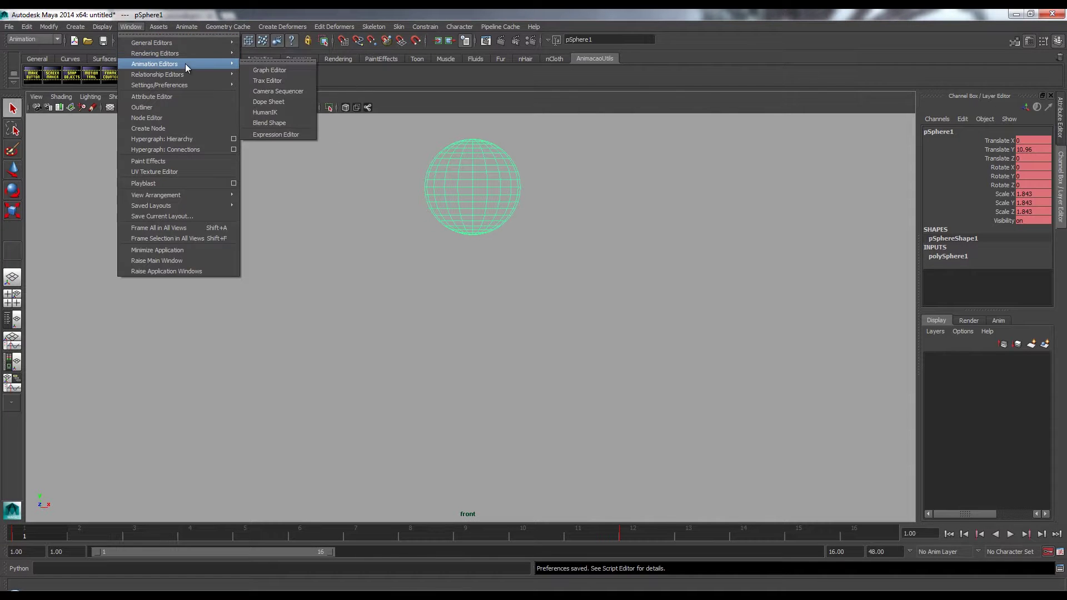
click(271, 70)
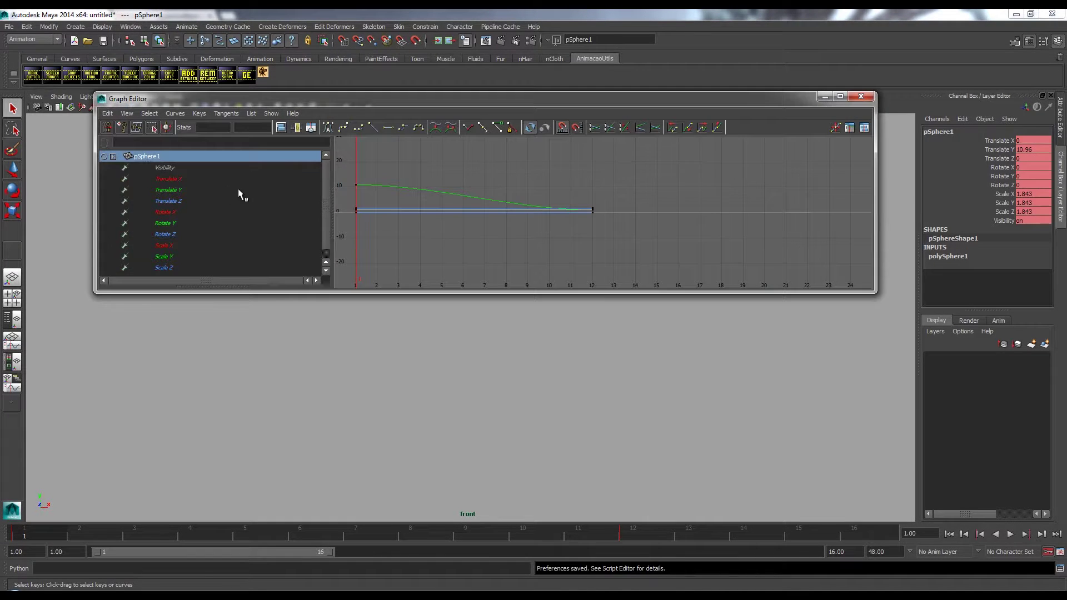
key(f)
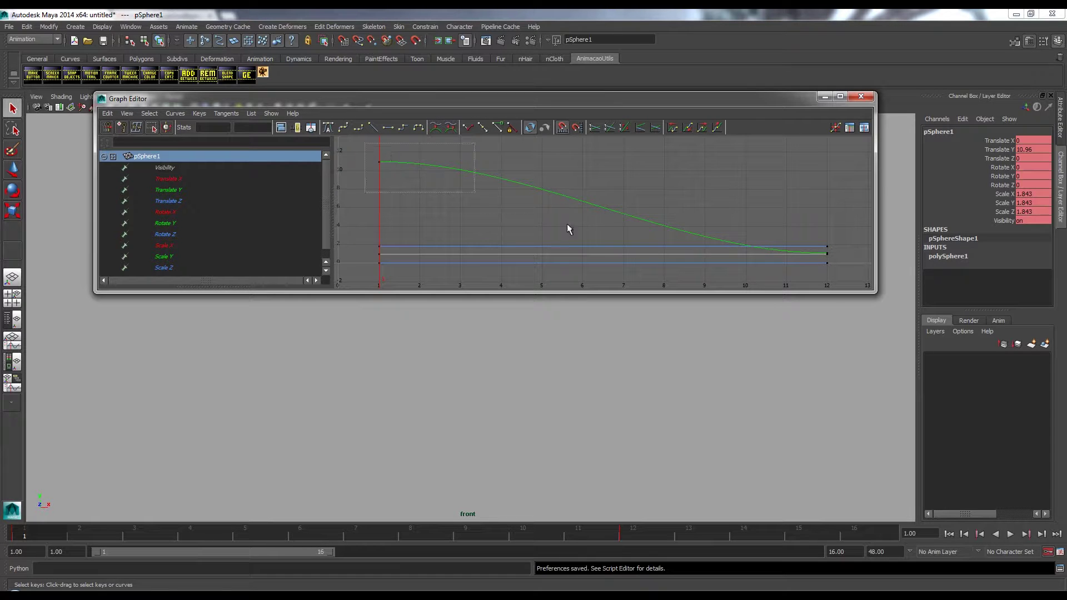
drag(805, 276, 833, 281)
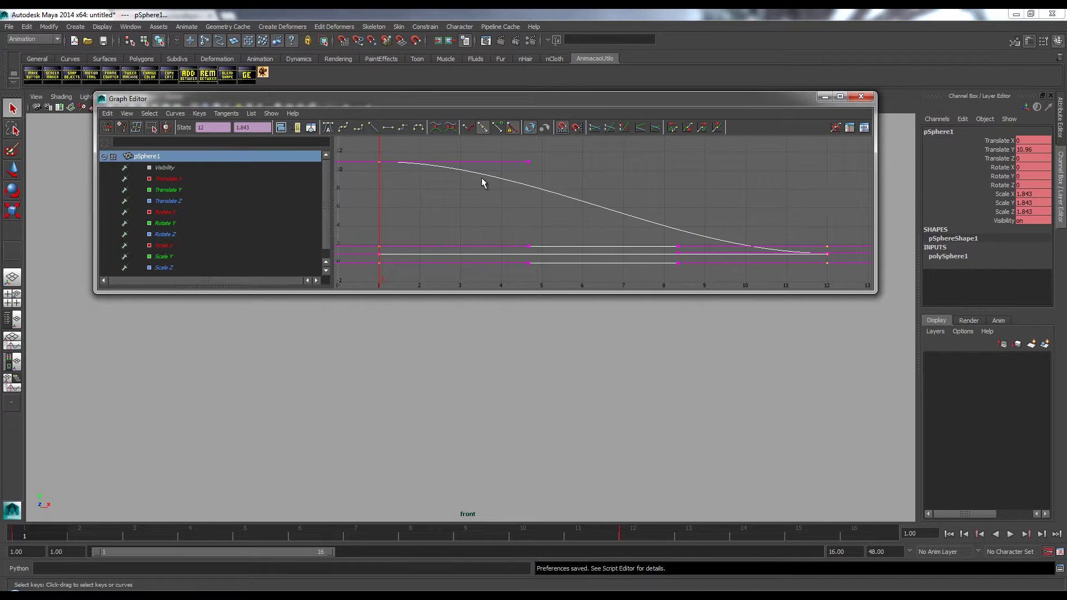
click(375, 128)
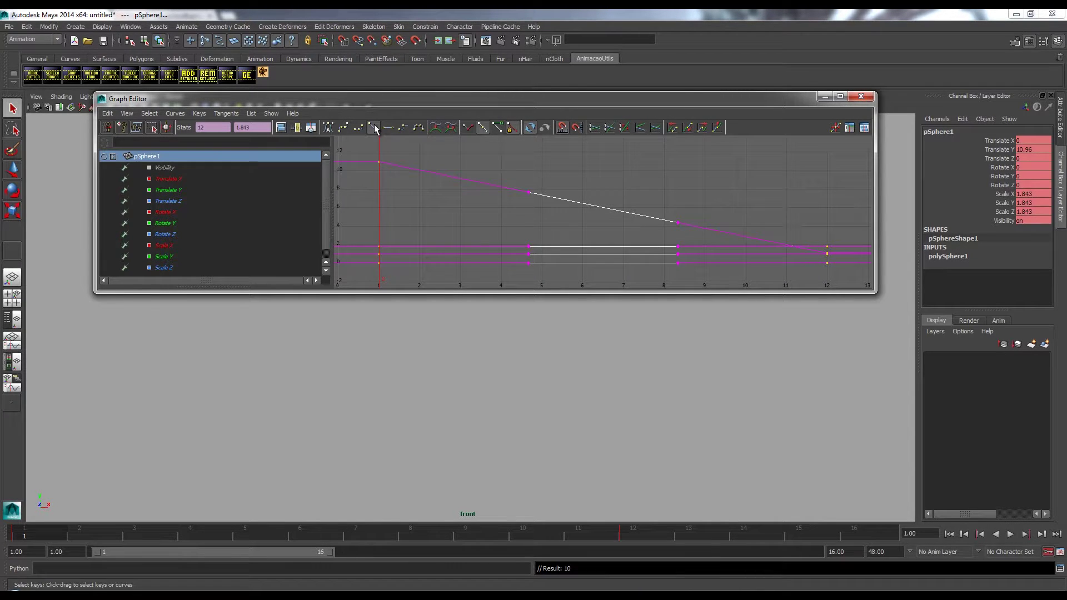
click(861, 97)
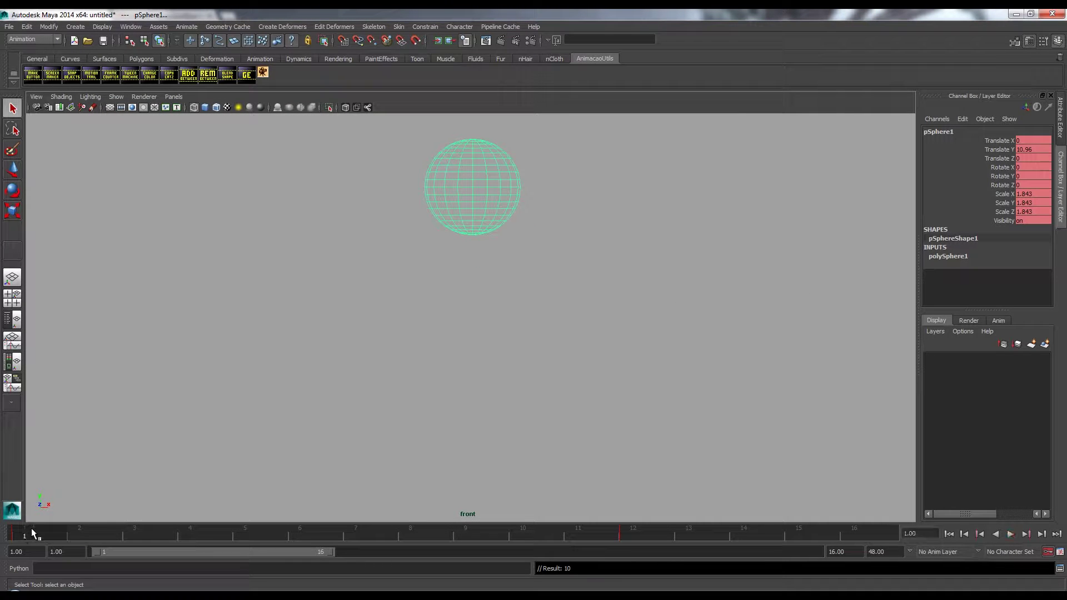
Play back the sphere's fall to check the constant speed between its two keys
key(alt+v)
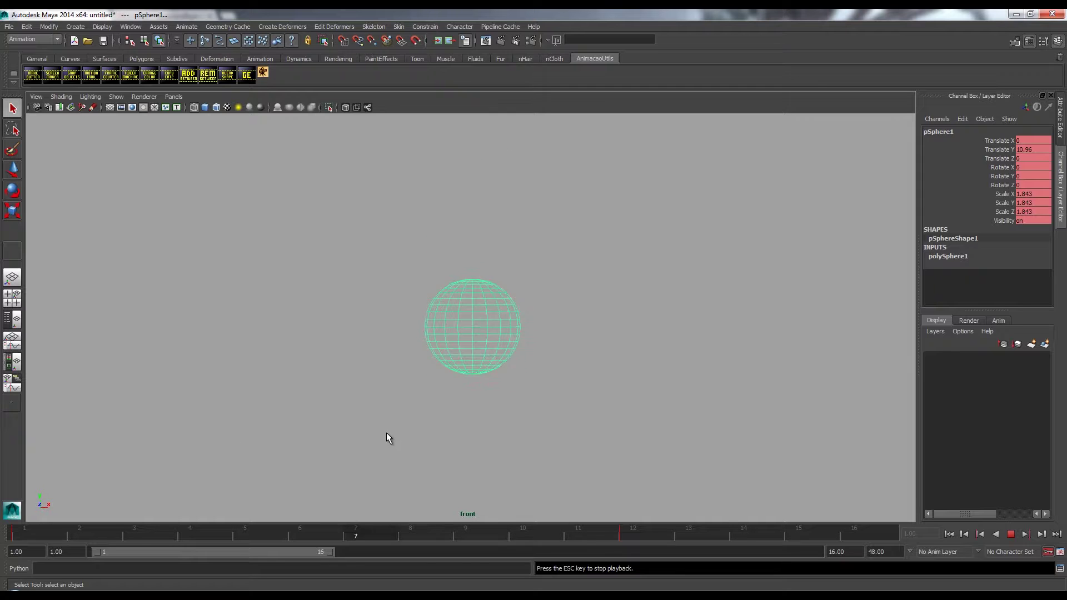
key(Escape)
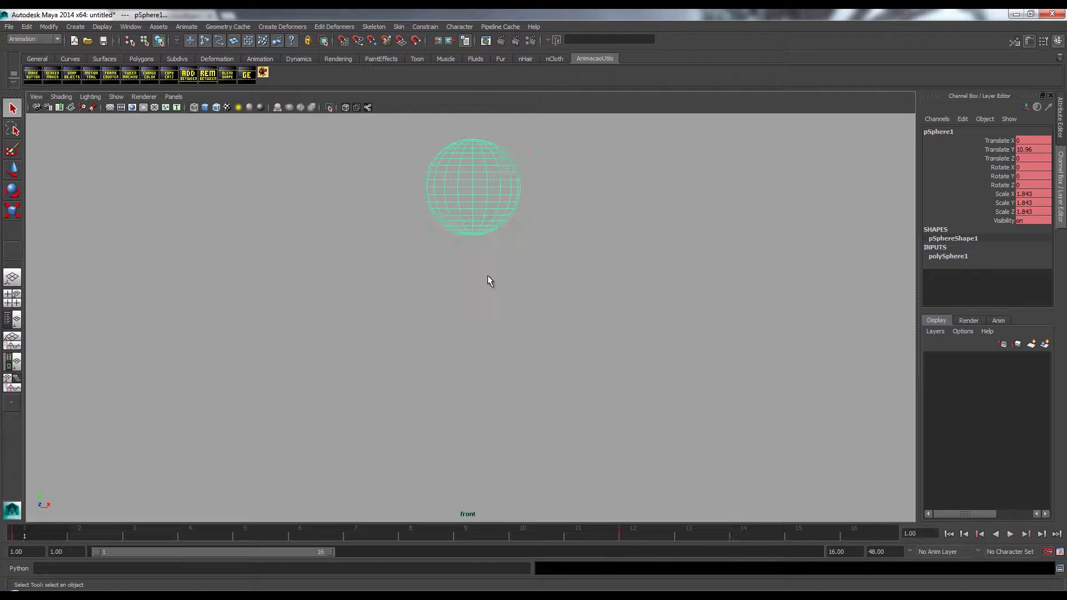
key(alt+v)
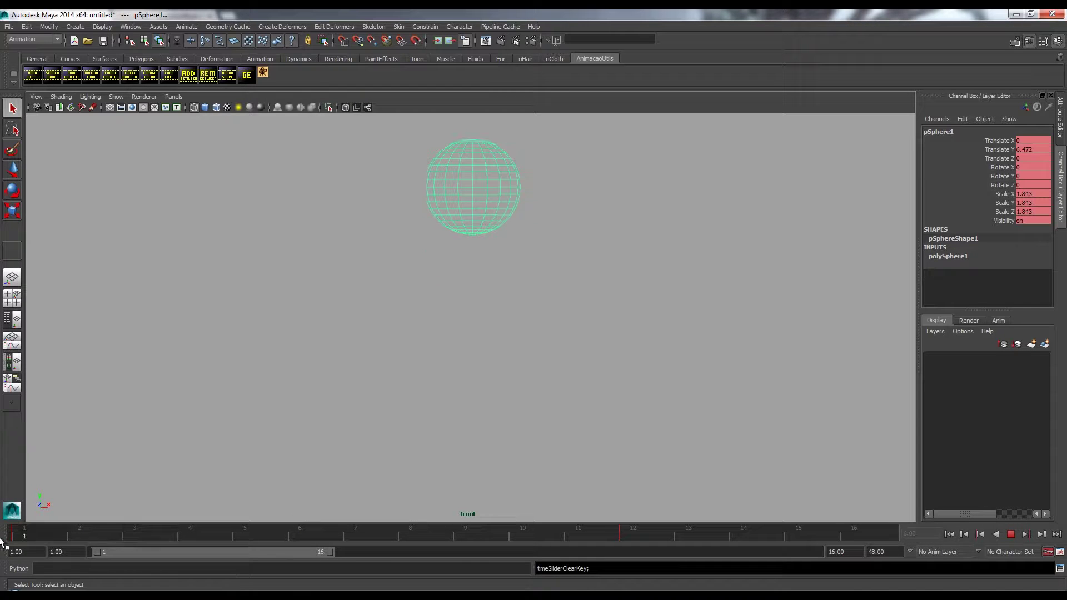
Key the sphere at frame 3 and move that key to frame 6 on the timeline
drag(50, 539, 140, 536)
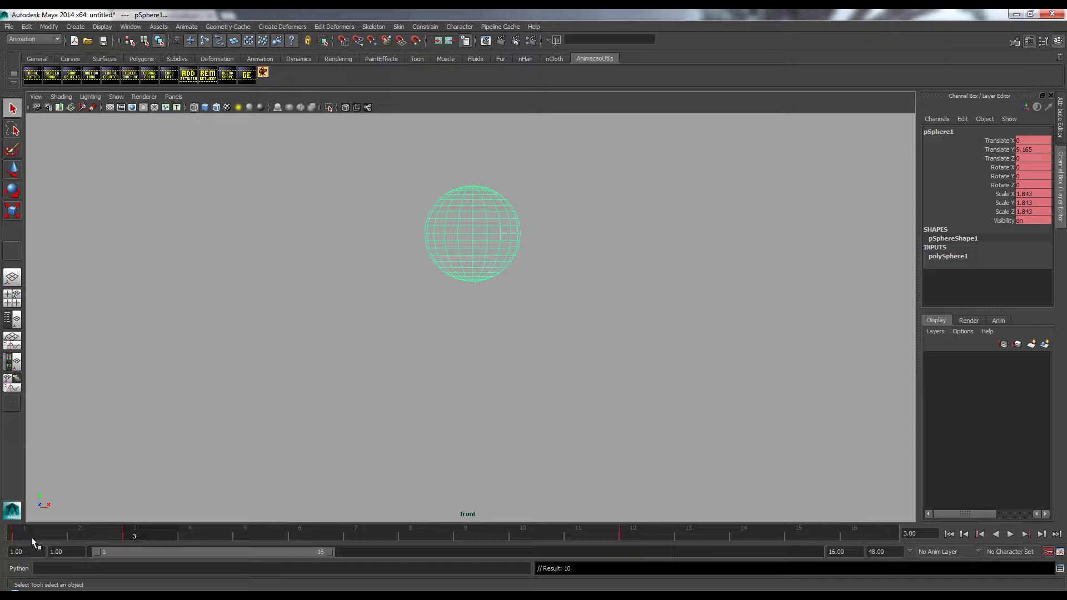
shift+click(141, 534)
drag(155, 538, 315, 541)
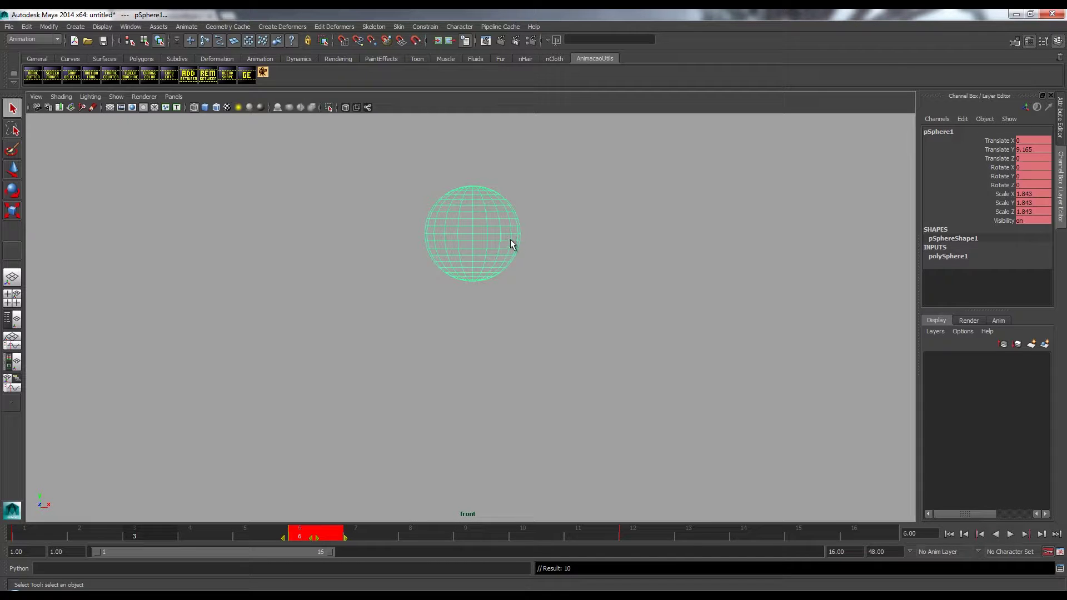
Play back the fall to check its timing with the middle key at frame 6
click(200, 538)
key(alt+v)
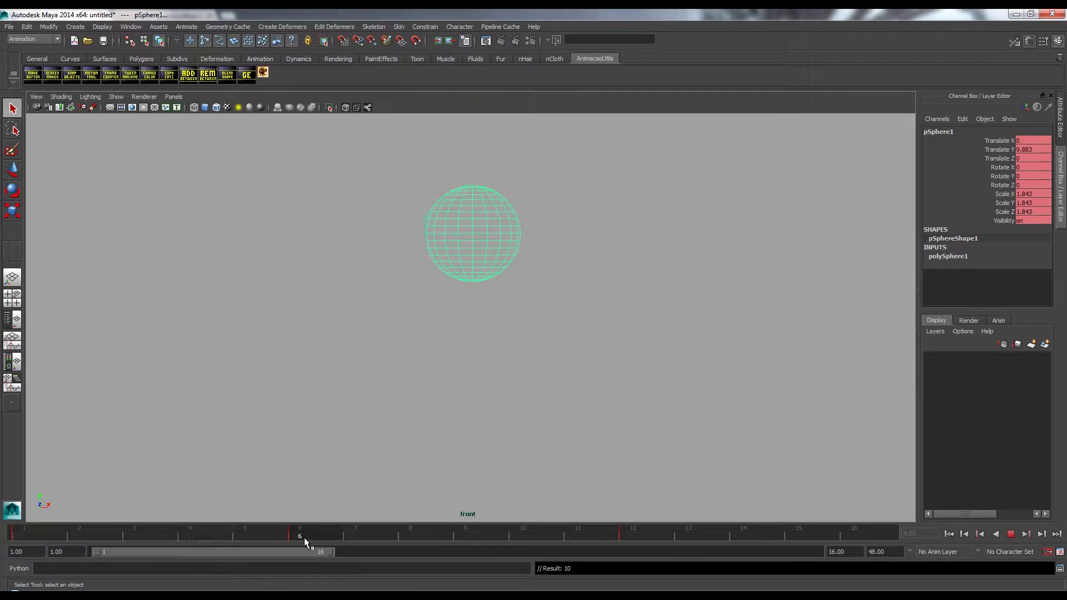
key(alt+v)
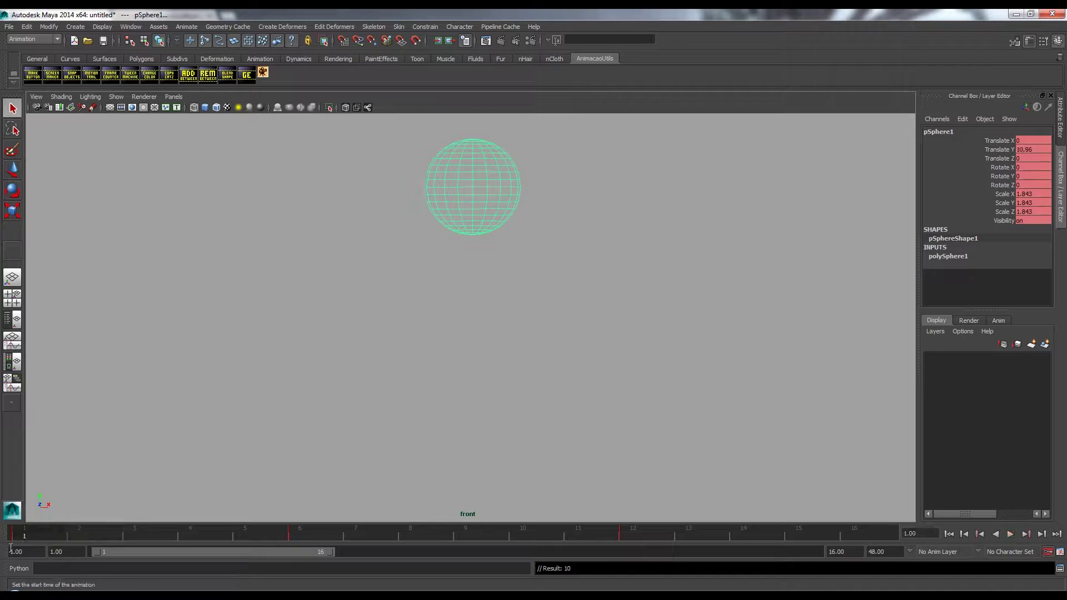
key(alt+v)
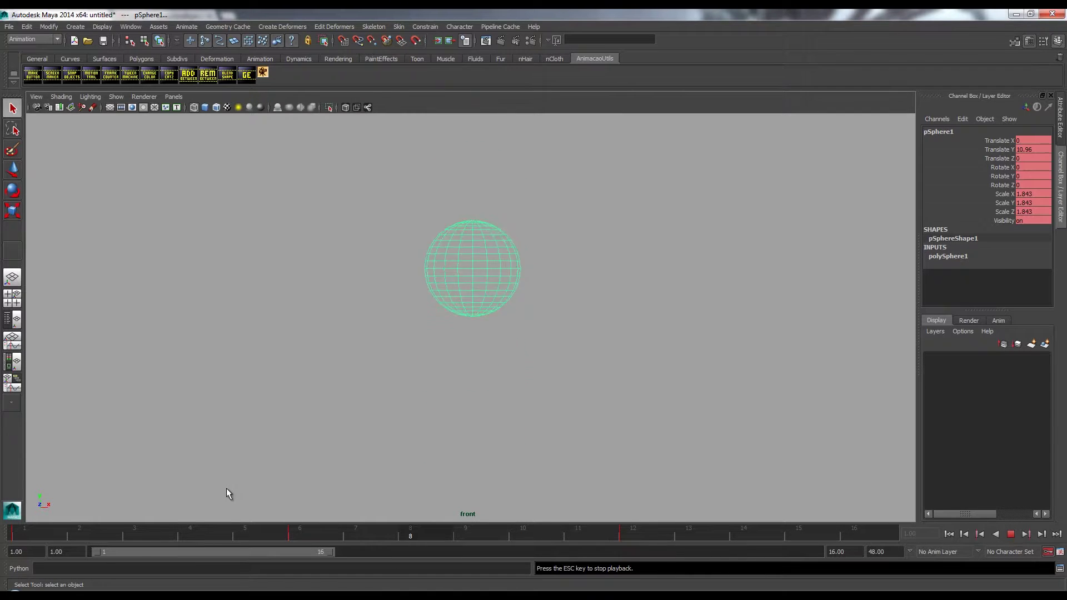
key(Escape)
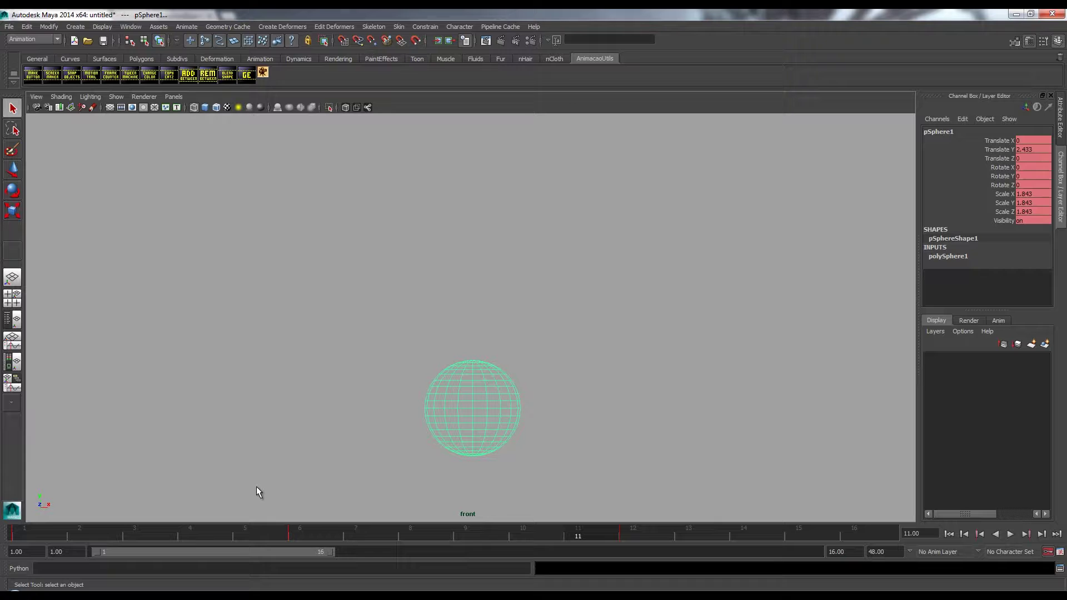
Switch the viewport to shaded display and replay the sphere's fall from the start
key(5)
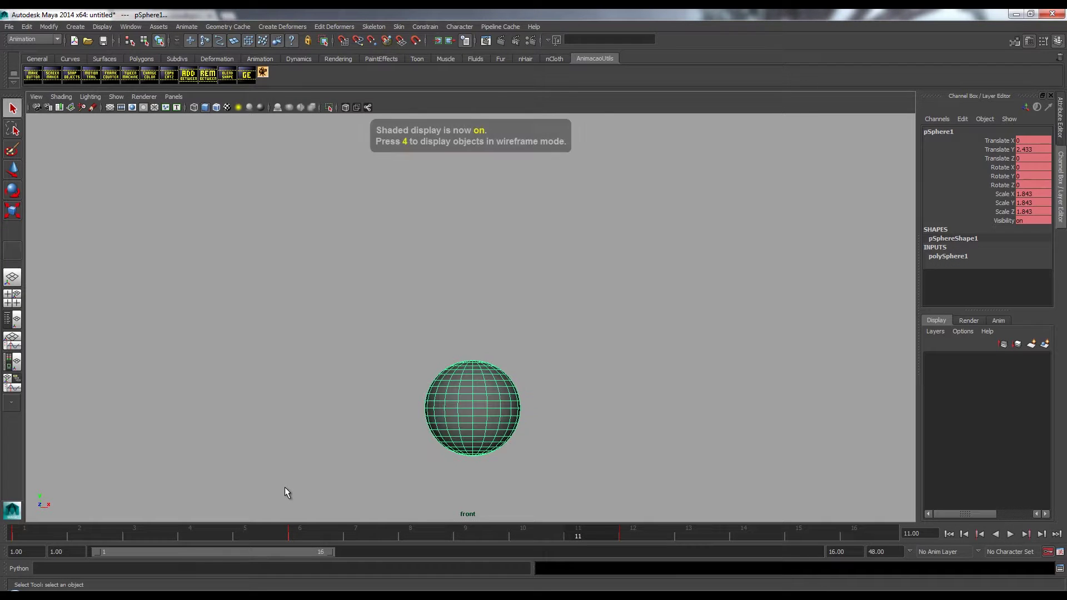
drag(196, 535, 77, 537)
key(alt+v)
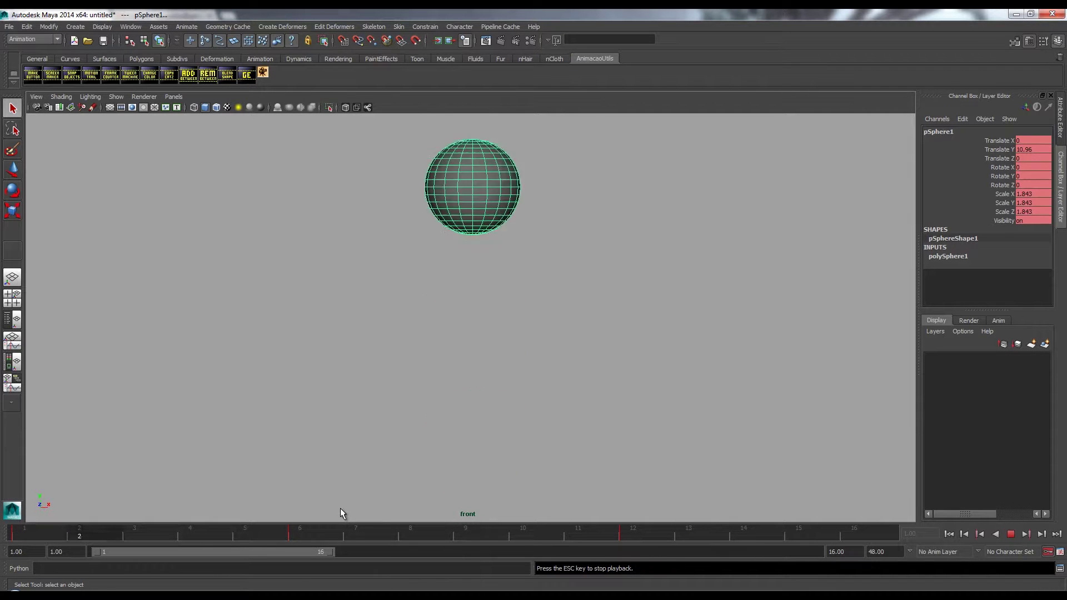
key(Escape)
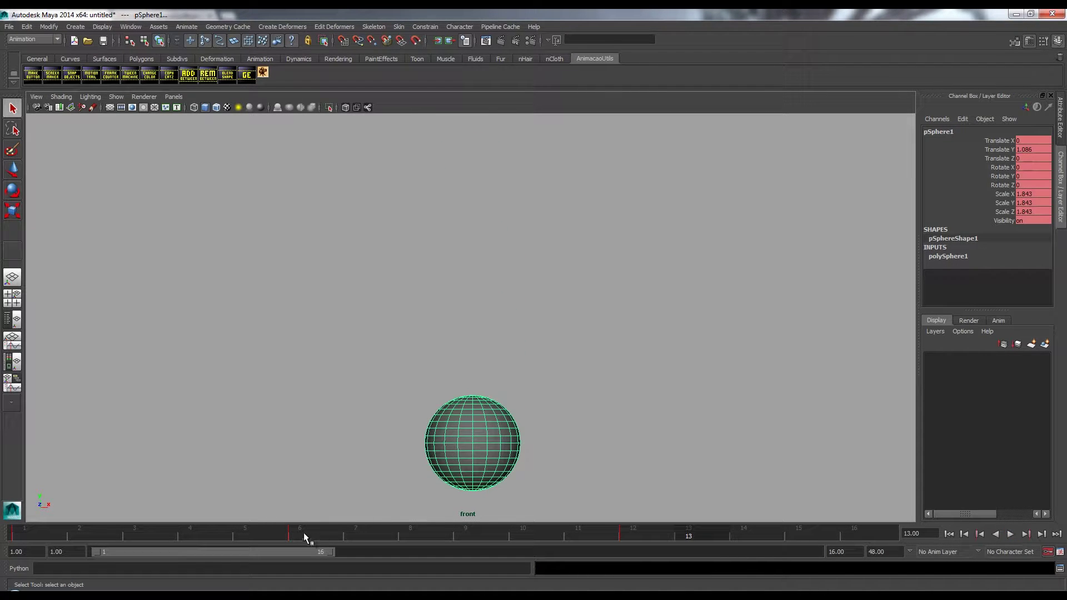
key(alt+v)
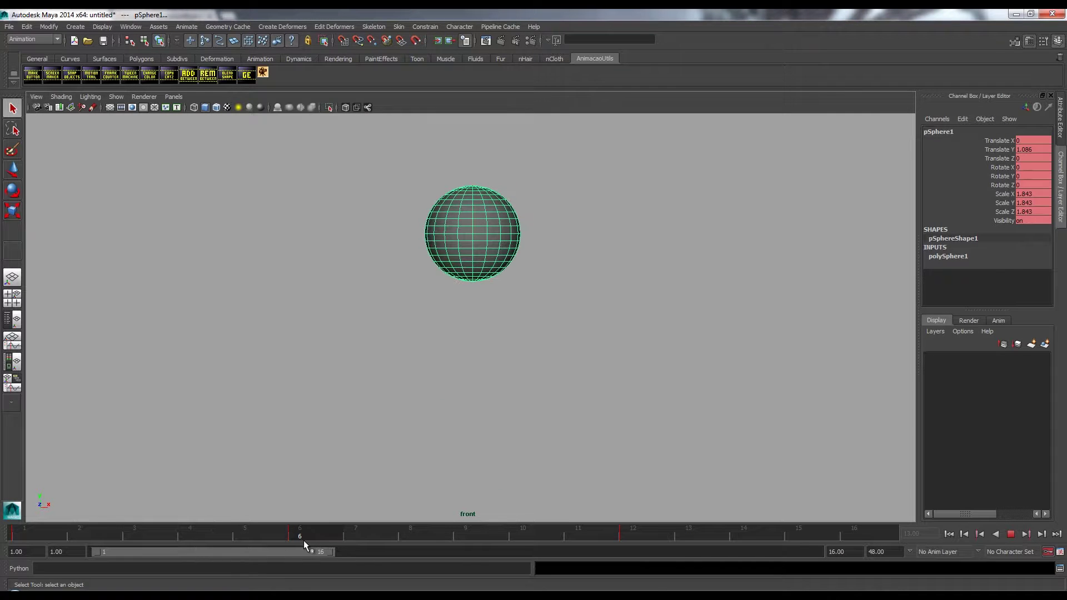
key(Escape)
Move the sphere's middle key from frame 6 to frame 8 on the timeline
shift+click(309, 533)
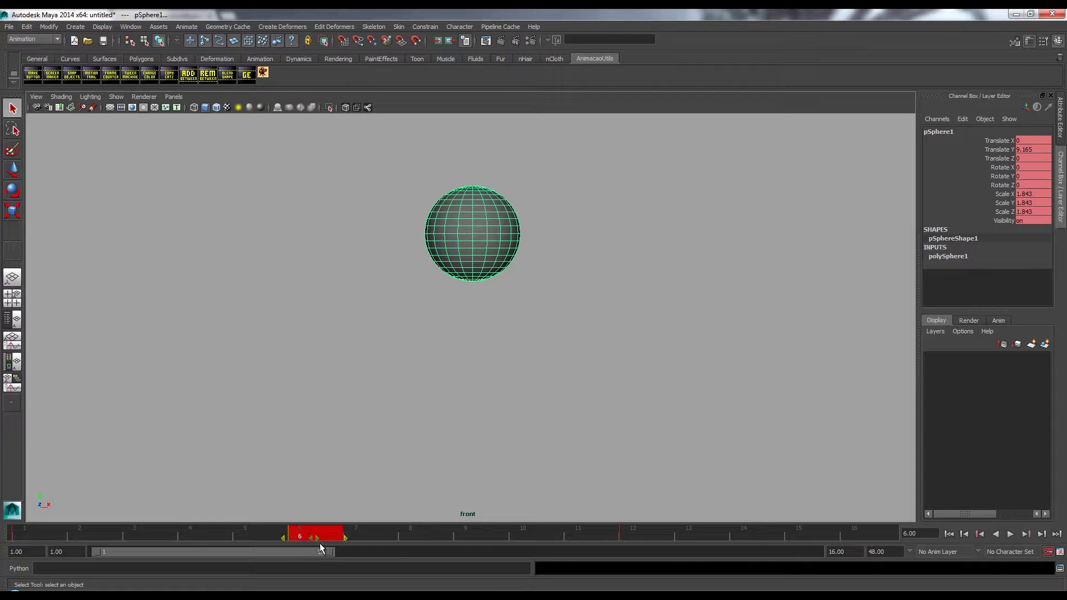
drag(317, 538, 412, 538)
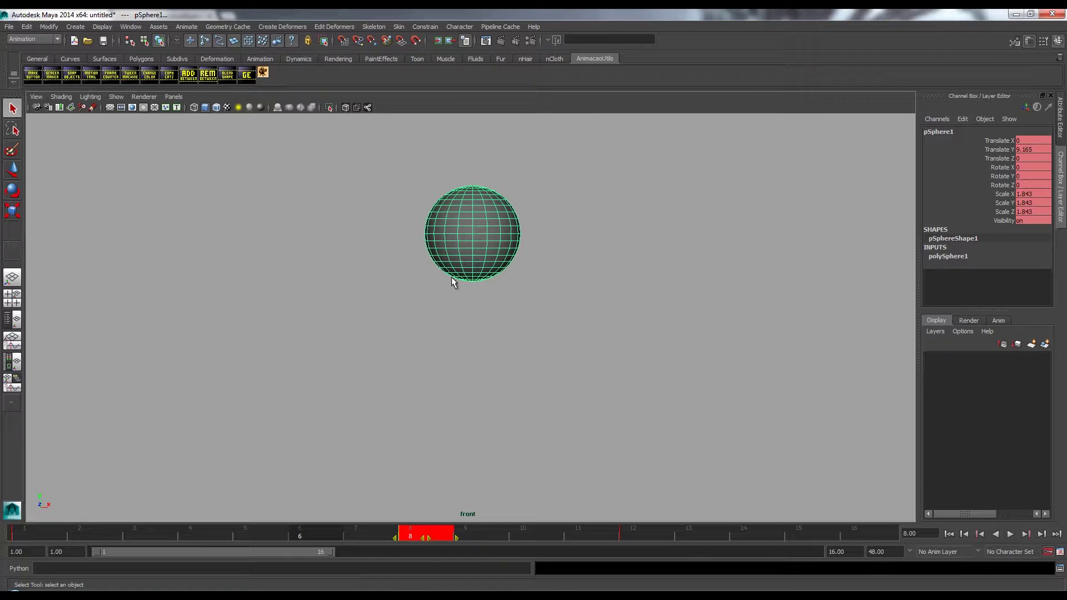
Scrub and play back the sphere's fall to check its timing with the middle key at frame 8
click(300, 532)
key(alt+v)
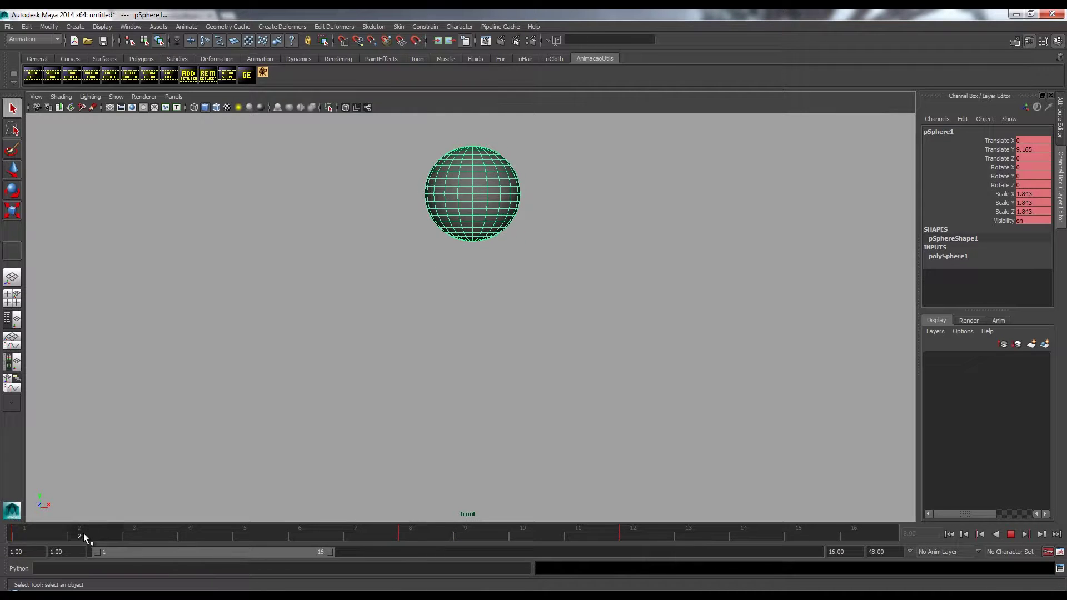
key(alt+v)
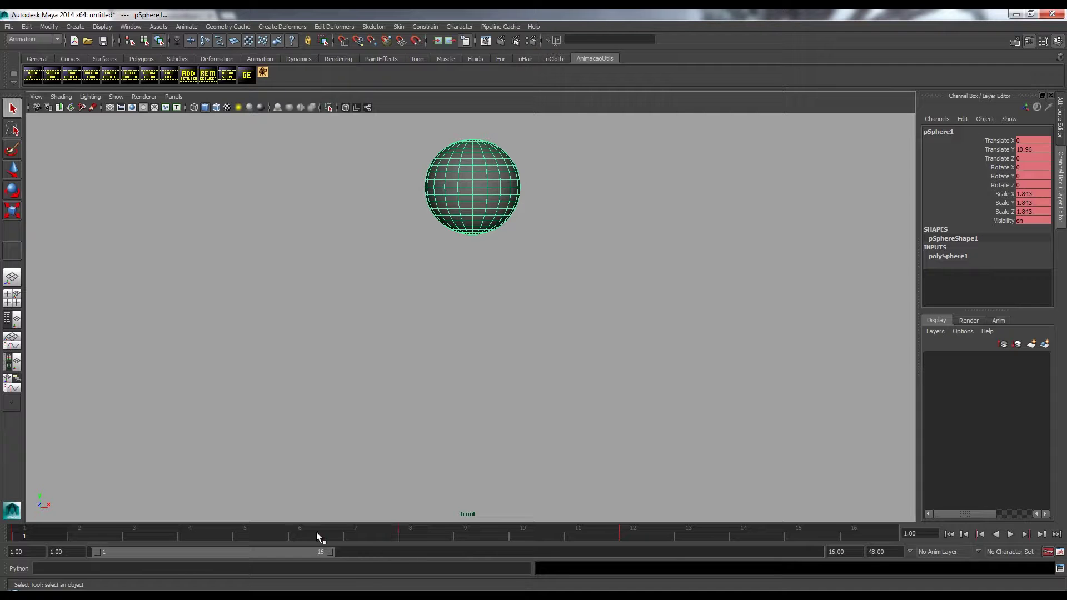
key(alt+v)
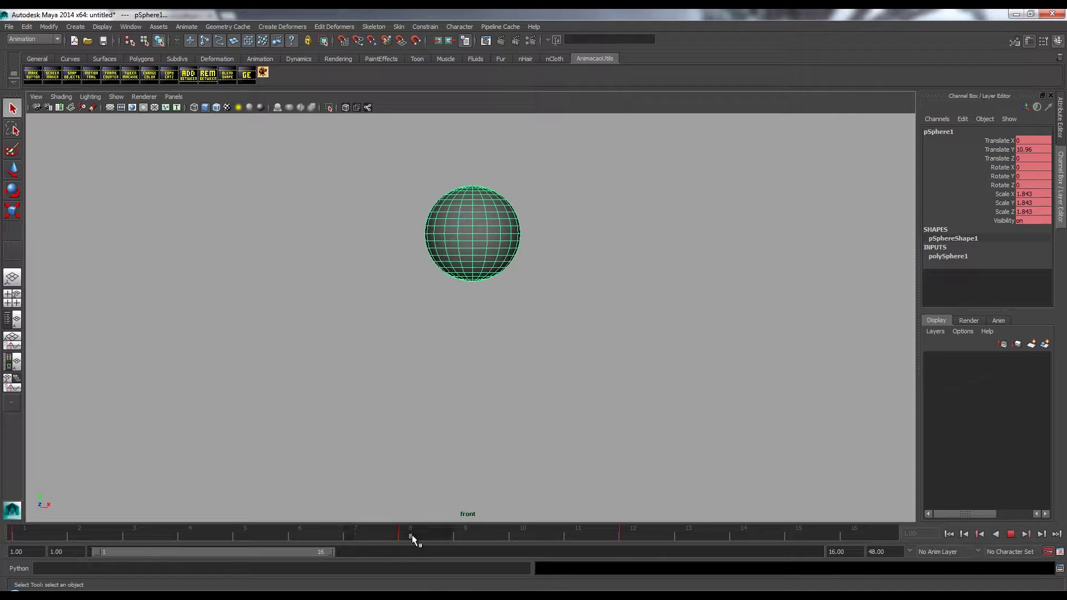
key(alt+v)
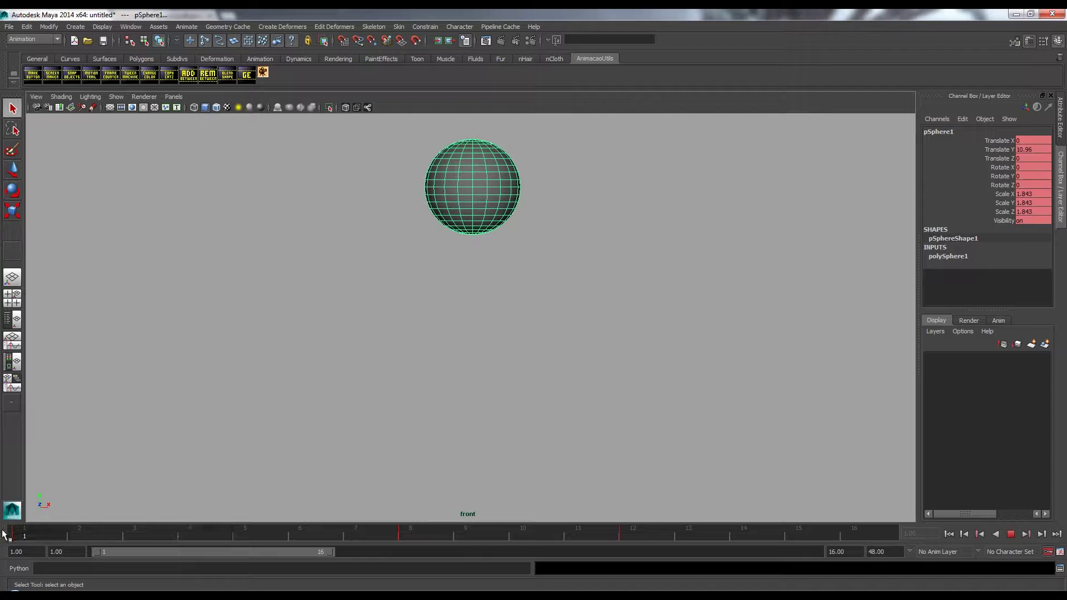
mouse_move(417, 531)
mouse_down()
mouse_move(25, 532)
mouse_move(418, 535)
mouse_up()
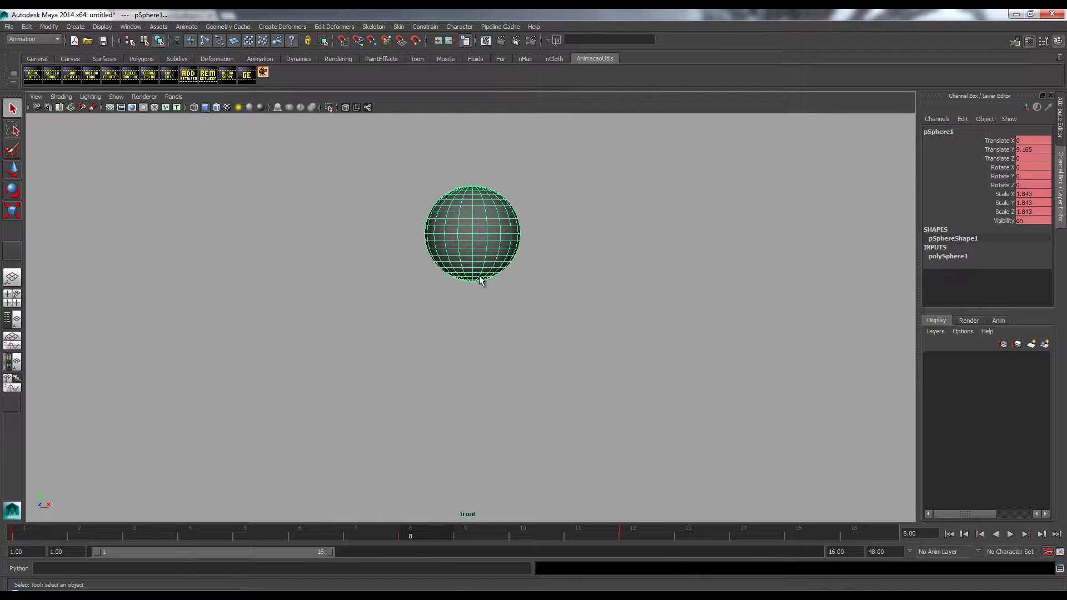
key(alt+v)
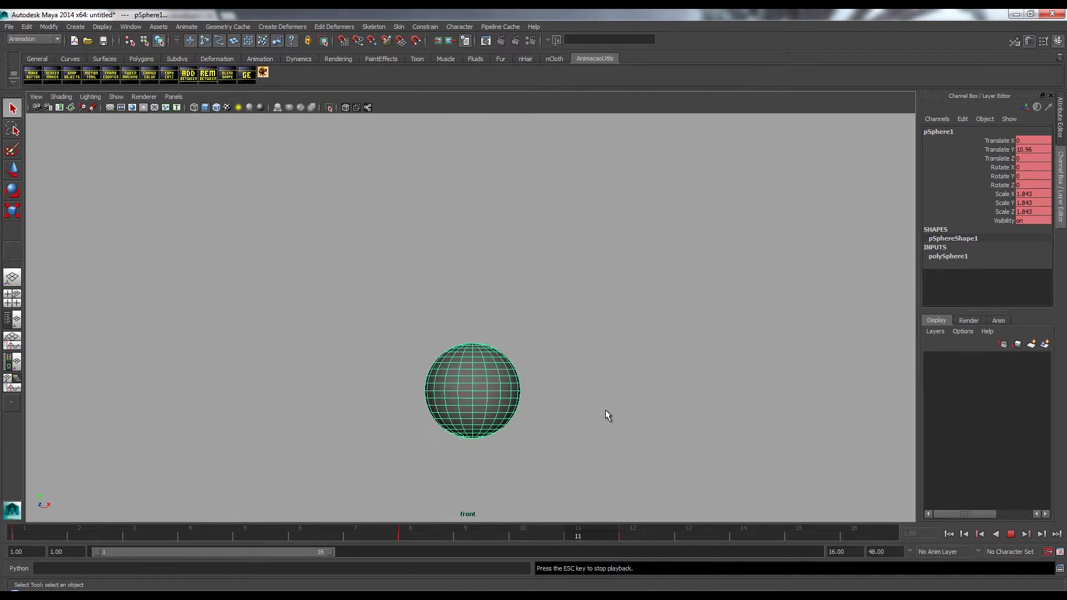
key(Escape)
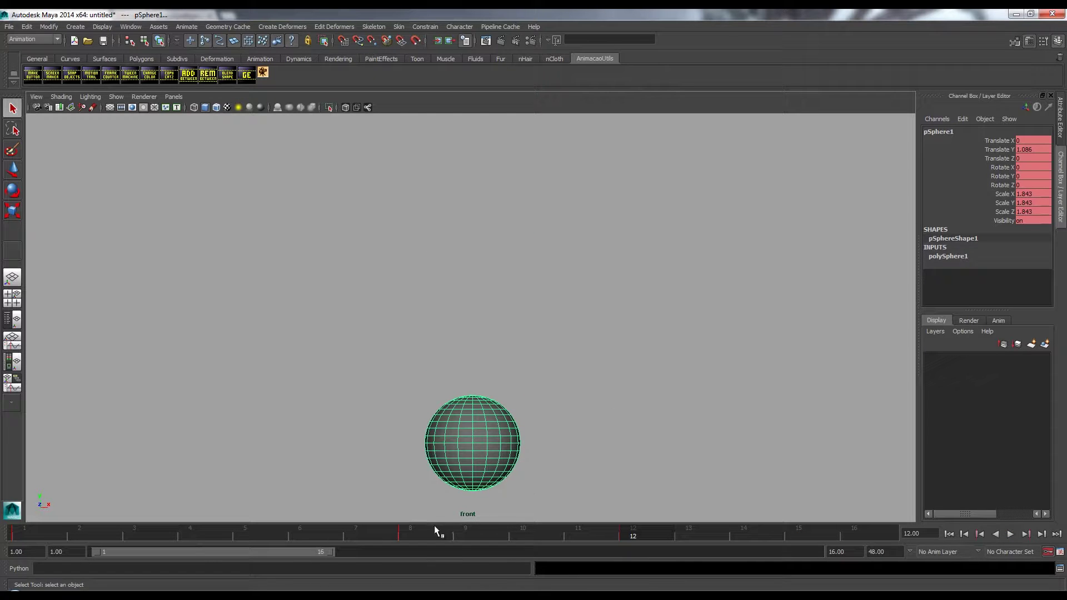
key(alt+v)
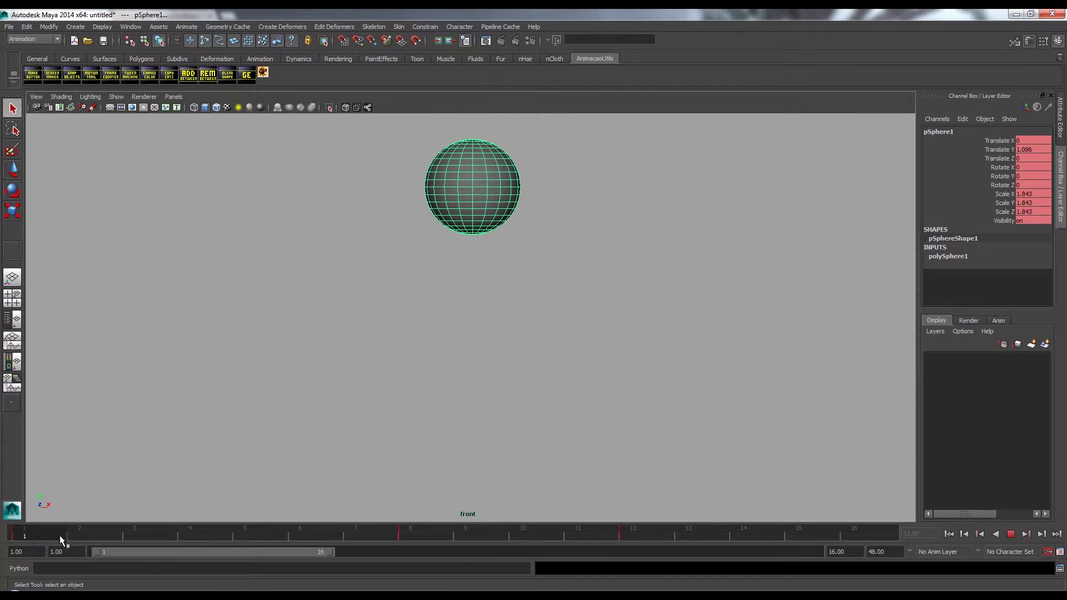
Delete the sphere's middle key at frame 8 and preview the fall without it
click(409, 526)
right_click(416, 529)
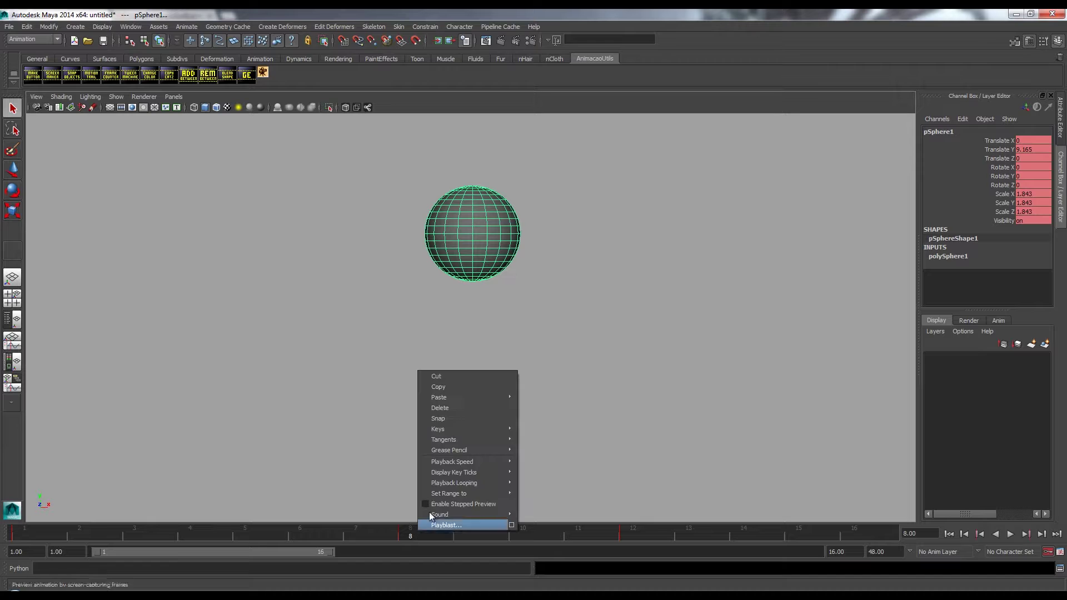
click(462, 409)
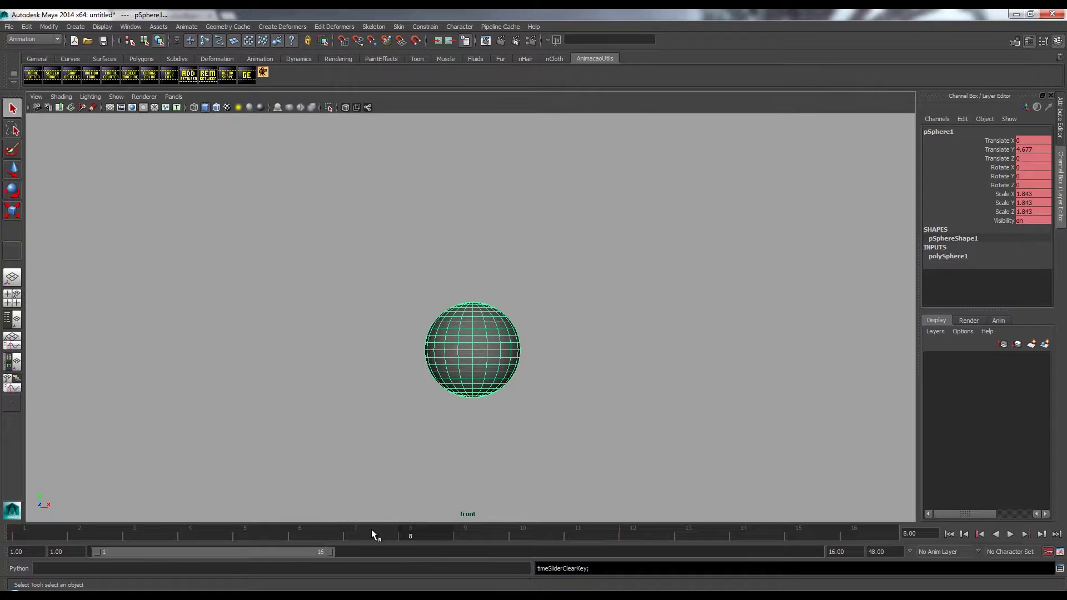
key(alt+v)
Key the sphere at frame 9 and move that key to frame 6 on the timeline
drag(613, 533, 475, 531)
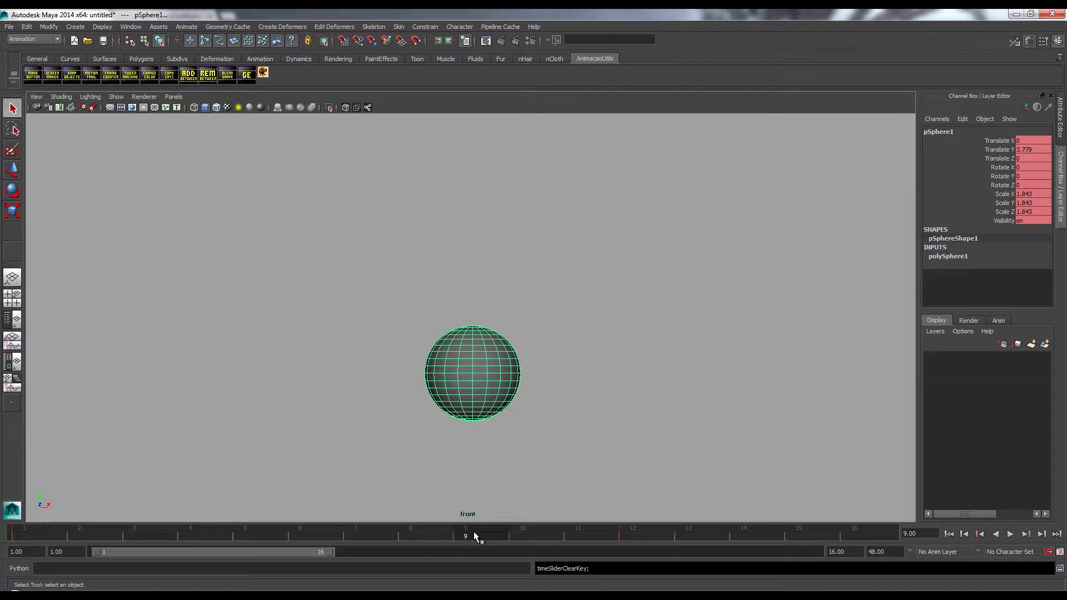
key(s)
drag(478, 537, 329, 536)
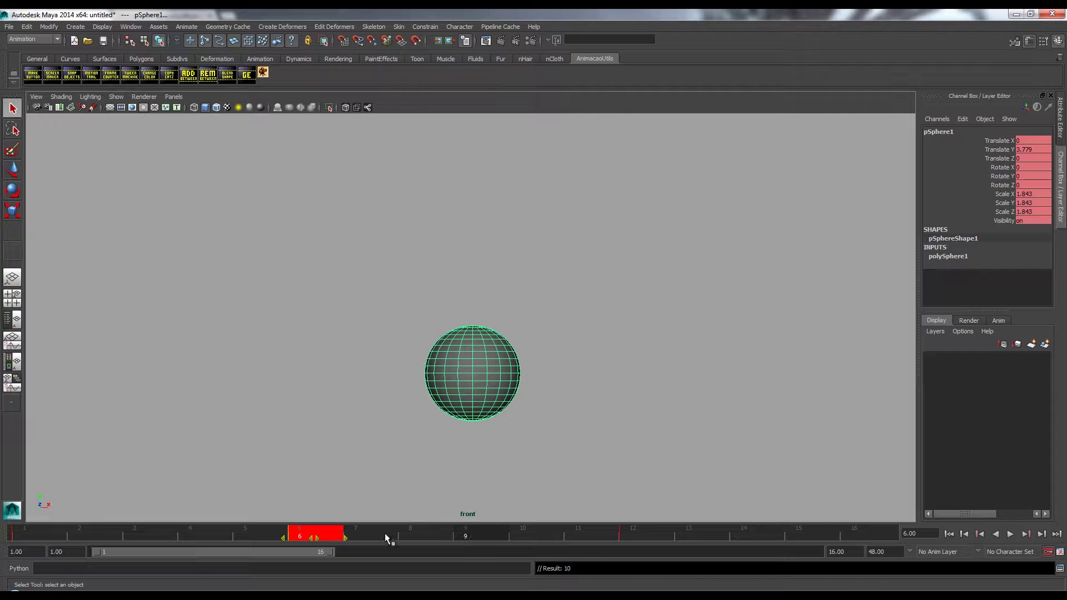
Play back the fall to check its timing with the frame 9 pose placed at frame 6
click(299, 537)
key(alt+v)
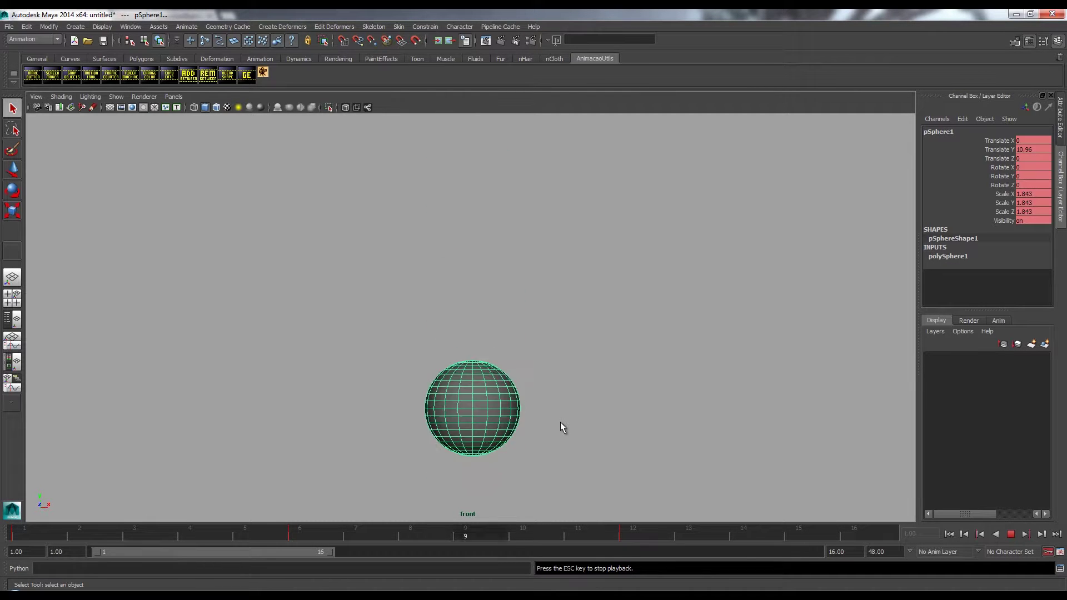
key(Escape)
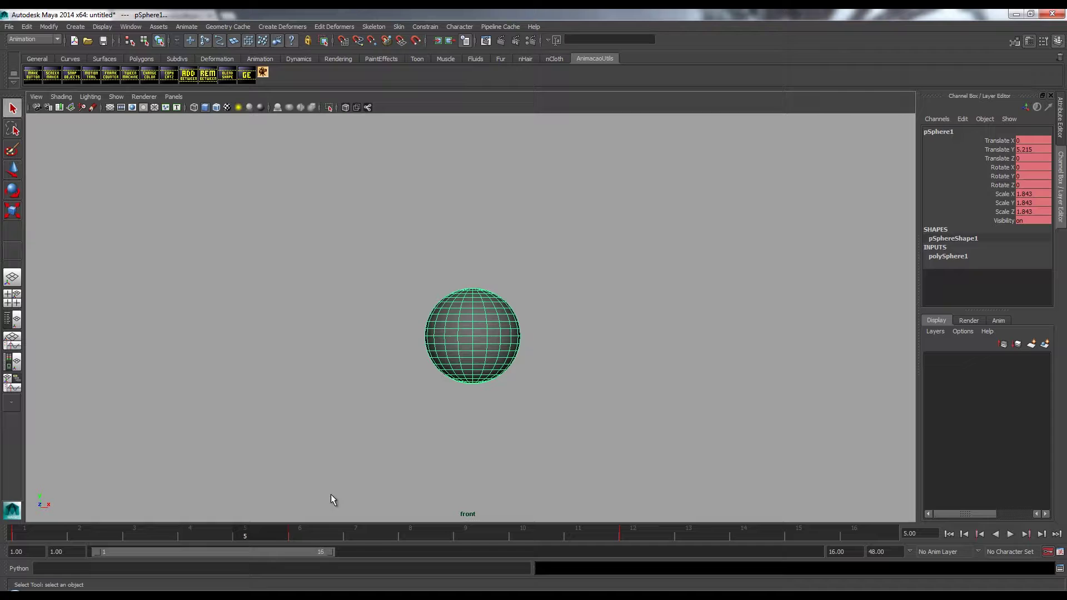
Move the sphere's middle key from frame 6 to frame 4 and play back the fall
shift+click(309, 534)
drag(312, 539, 3, 538)
key(alt+v)
key(Escape)
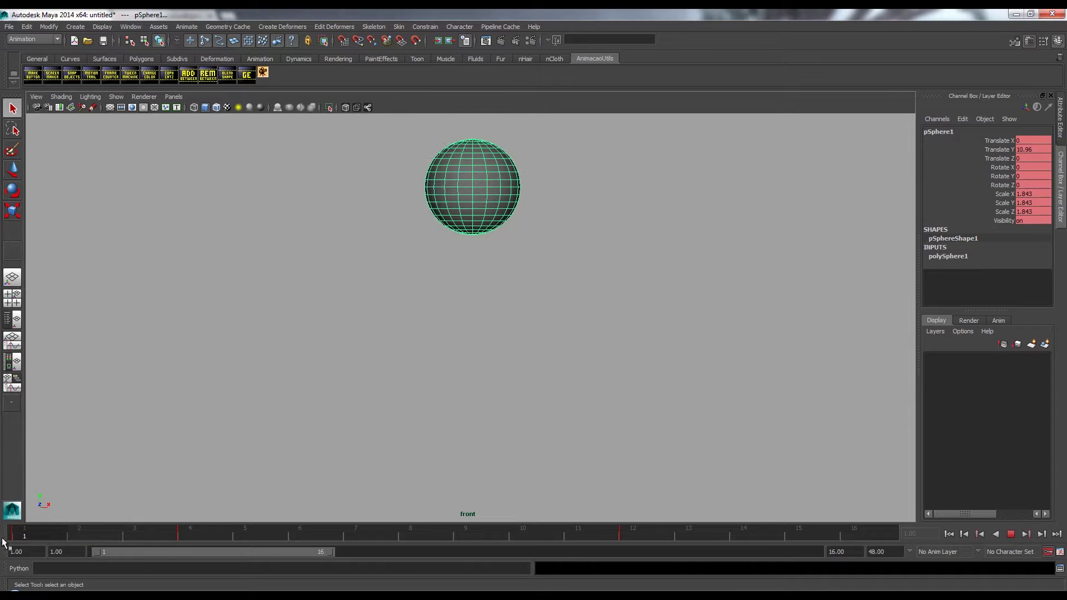
key(alt+v)
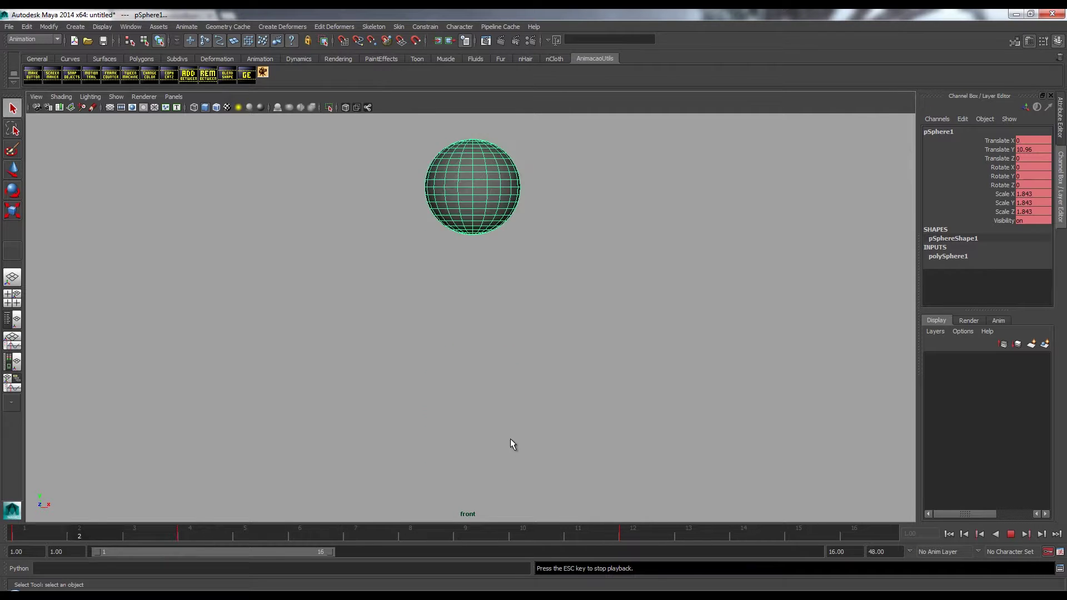
key(Escape)
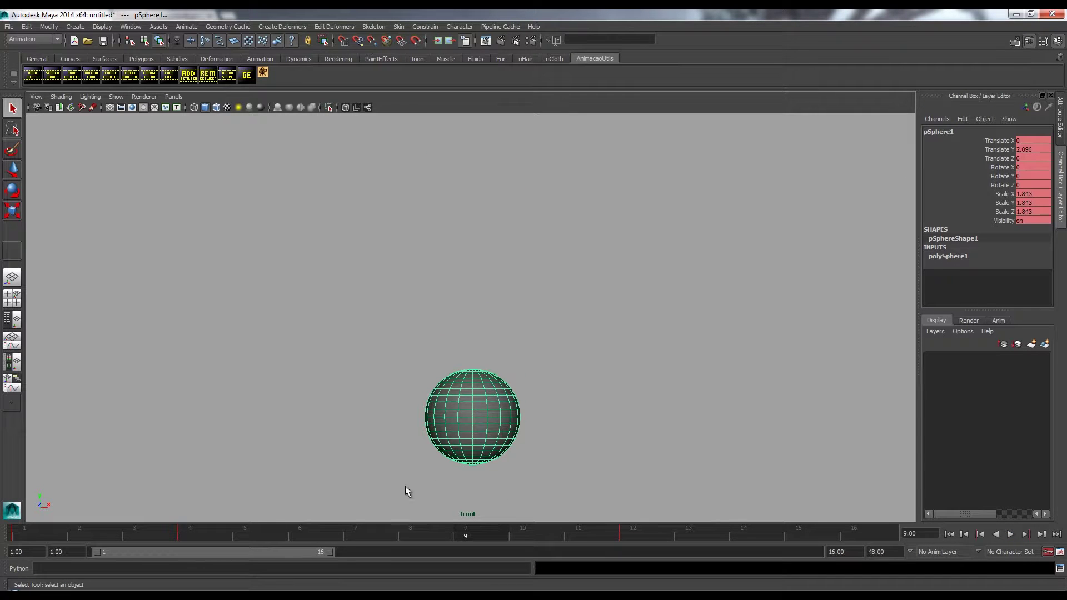
Delete the sphere's key at frame 4 and preview the fall with only the start and end keys
click(205, 530)
right_click(187, 532)
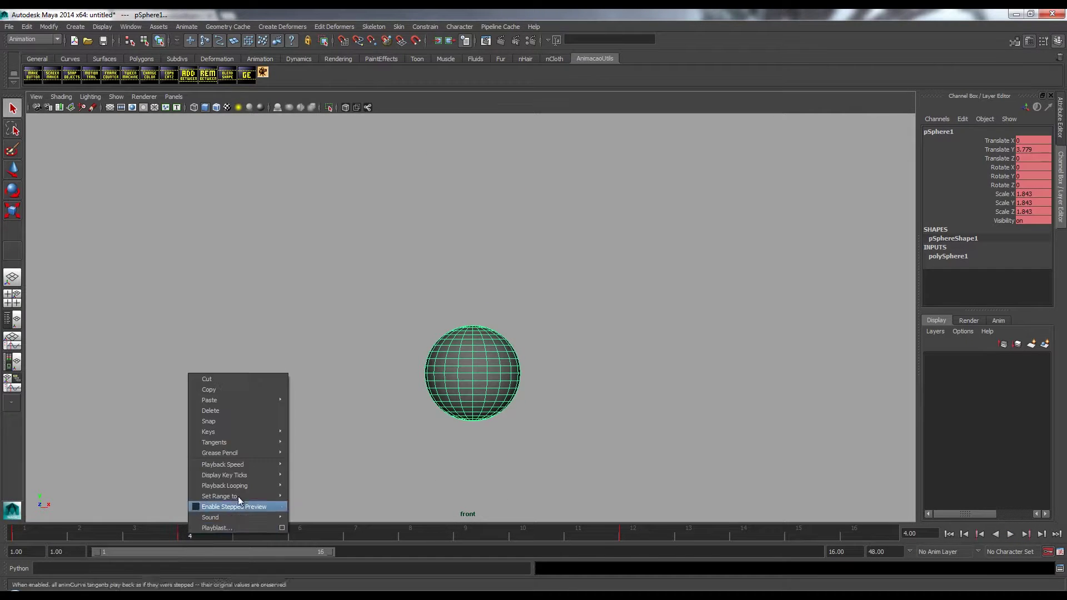
click(245, 411)
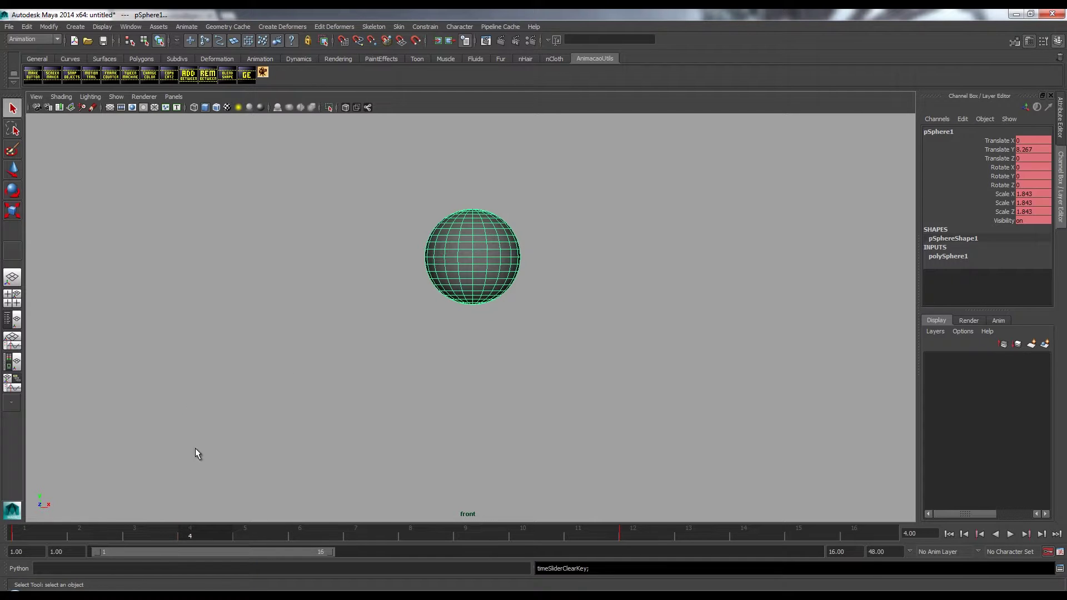
click(24, 535)
key(alt+v)
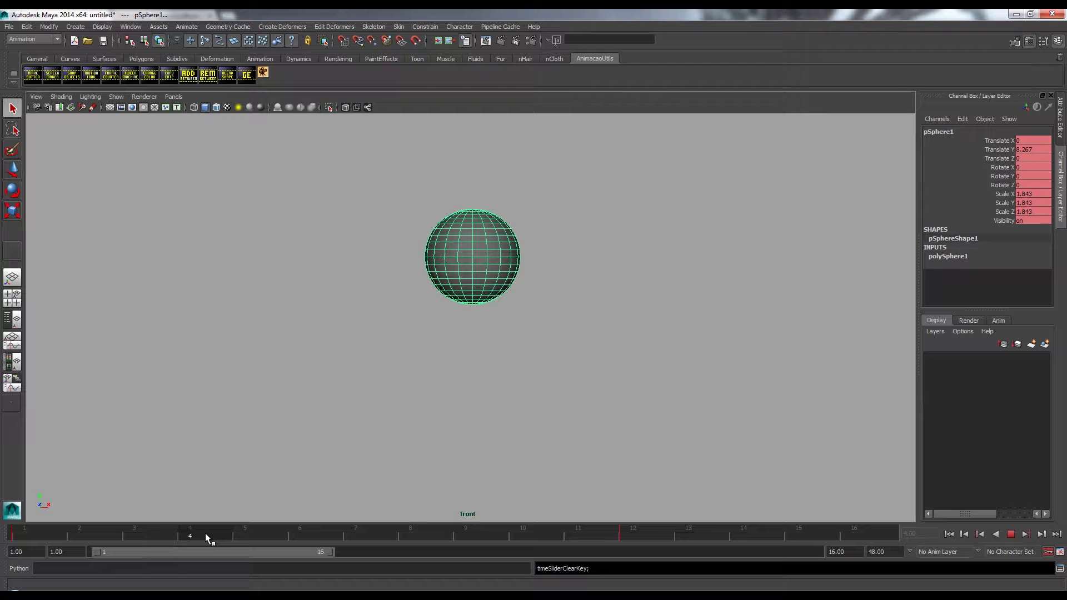
Add two in-between keys by moving a key set at frame 3 to frame 5 and one set at frame 10 to frame 8
click(164, 538)
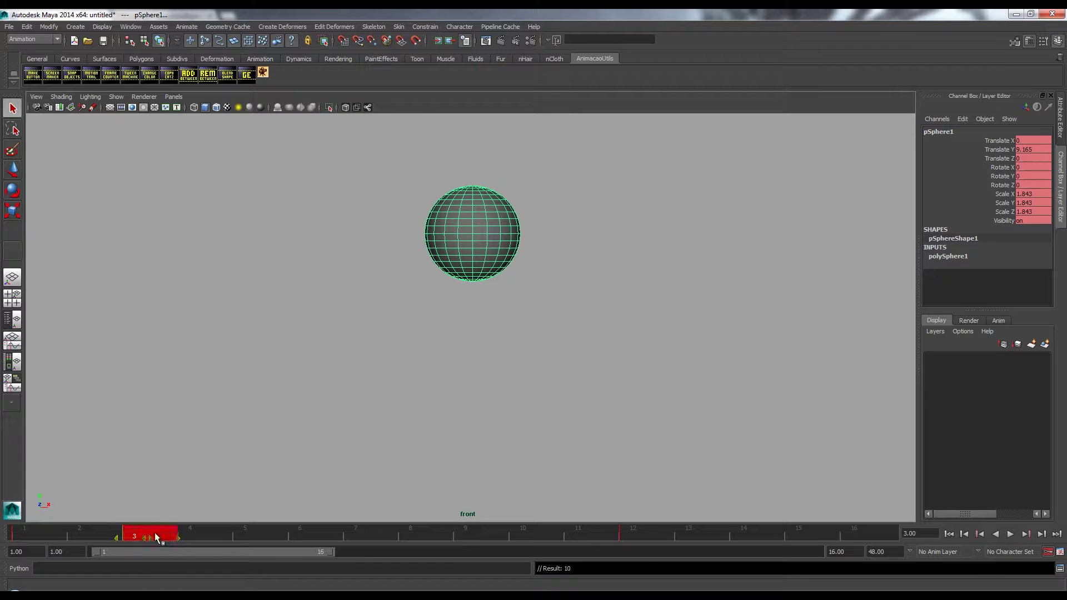
drag(149, 538, 266, 537)
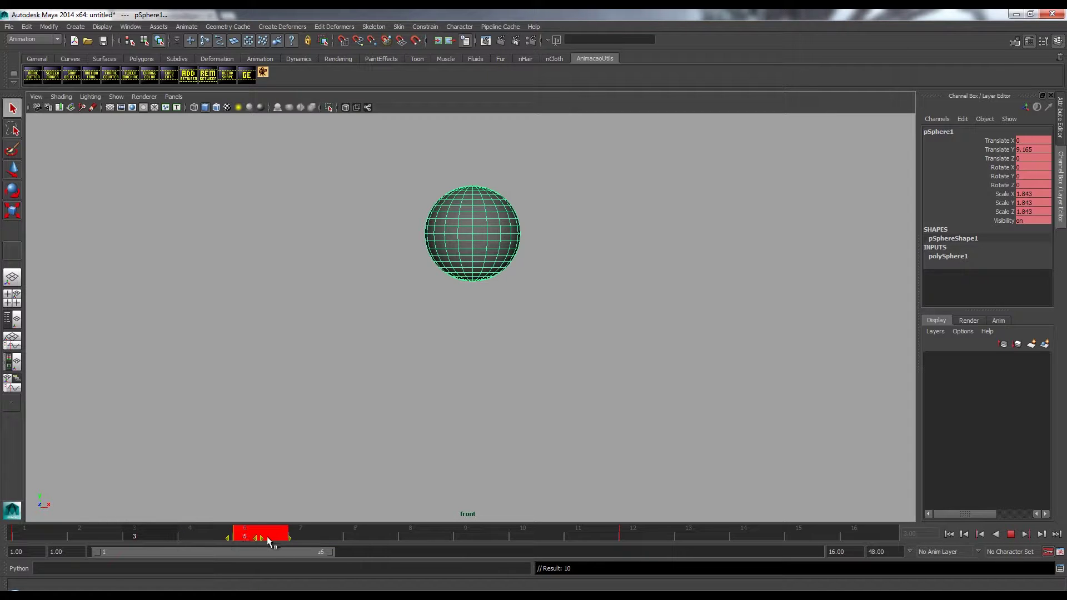
click(85, 539)
mouse_move(85, 538)
mouse_down()
mouse_move(62, 537)
mouse_move(616, 533)
mouse_move(557, 536)
mouse_up()
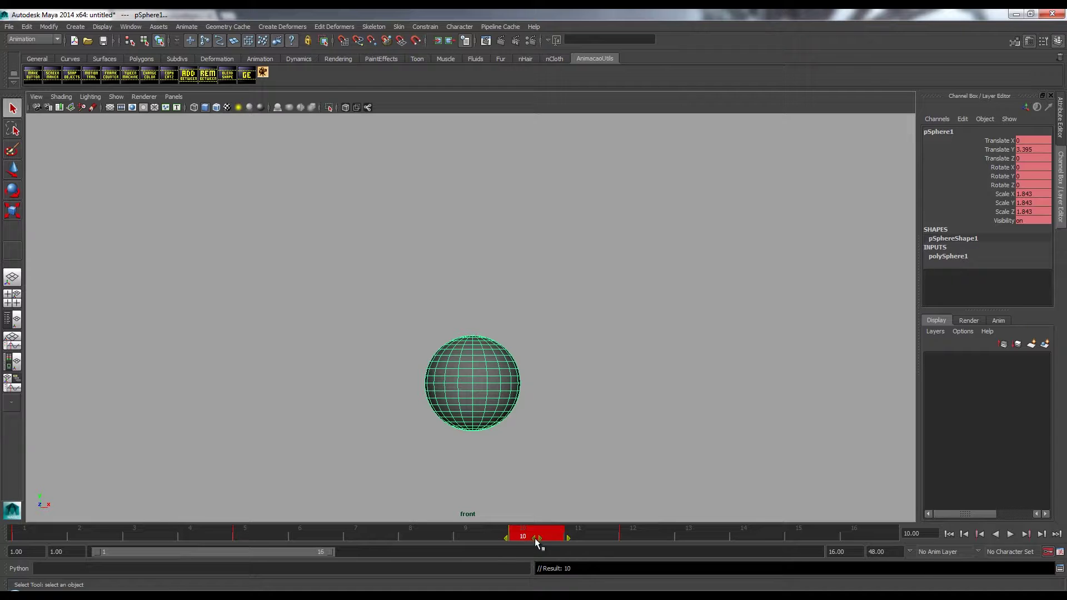
drag(535, 538, 431, 534)
Play back and scrub the fall to check its timing with in-between keys at frames 5 and 8
key(alt+v)
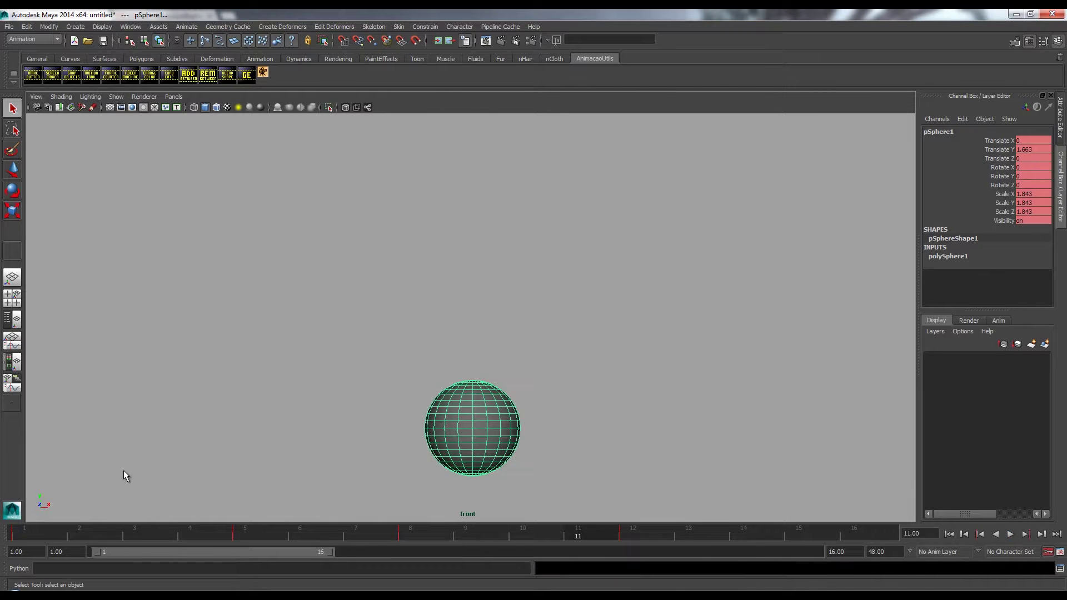
click(184, 541)
drag(184, 540, 414, 535)
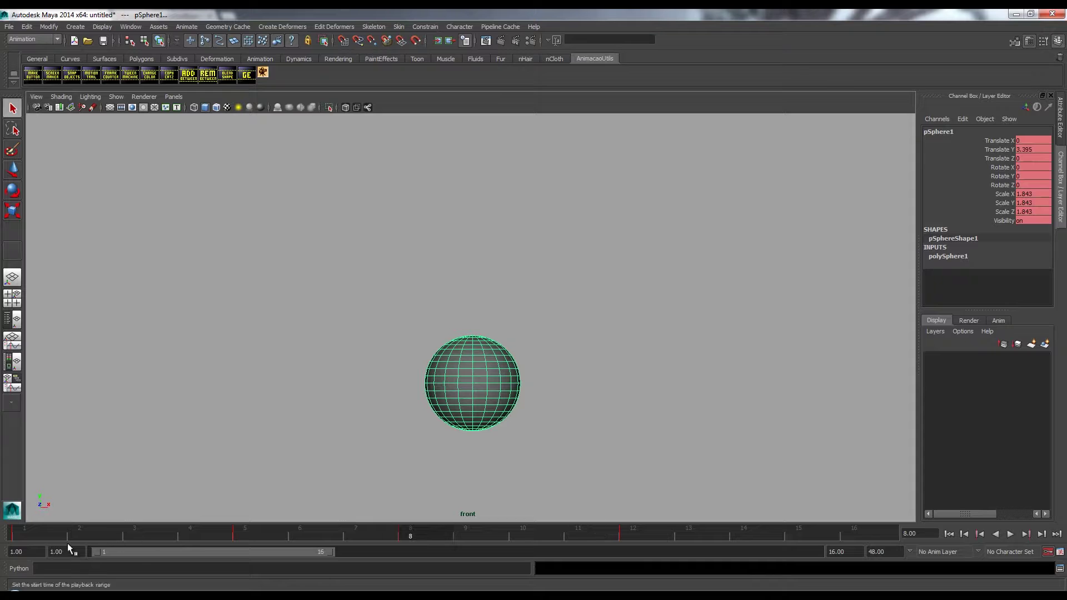
click(251, 535)
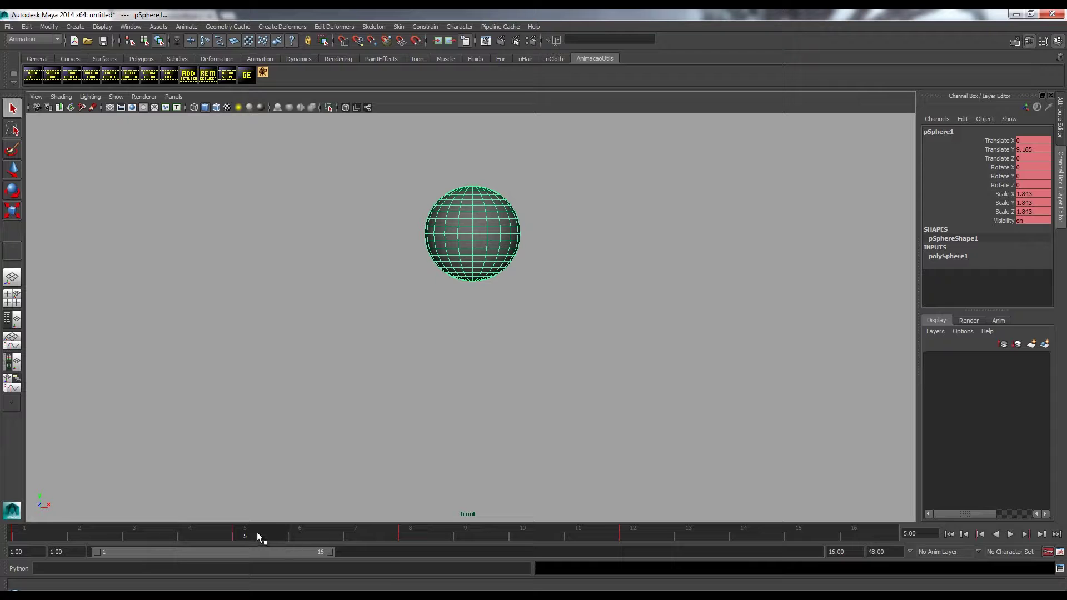
drag(257, 536, 633, 532)
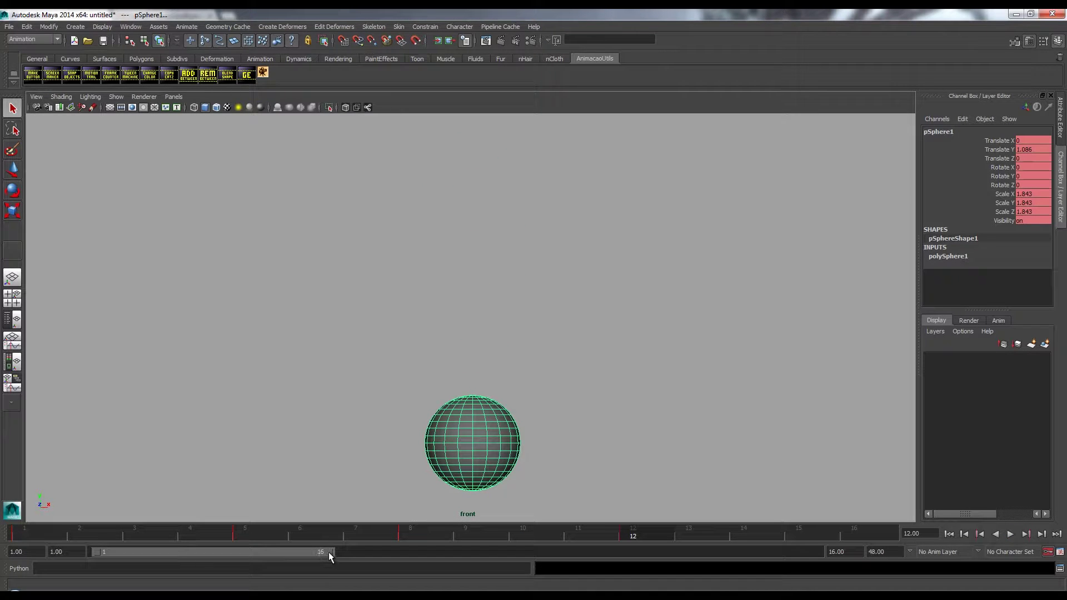
End the playback range at frame 12 and save the time slider preferences with Oscillate looping
drag(330, 551, 263, 554)
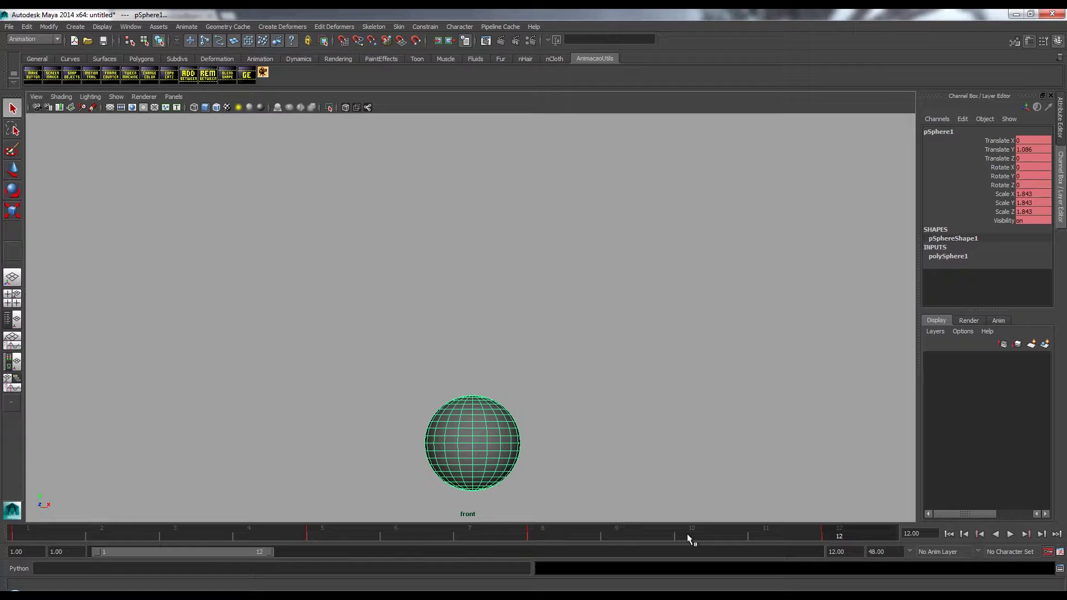
click(1060, 552)
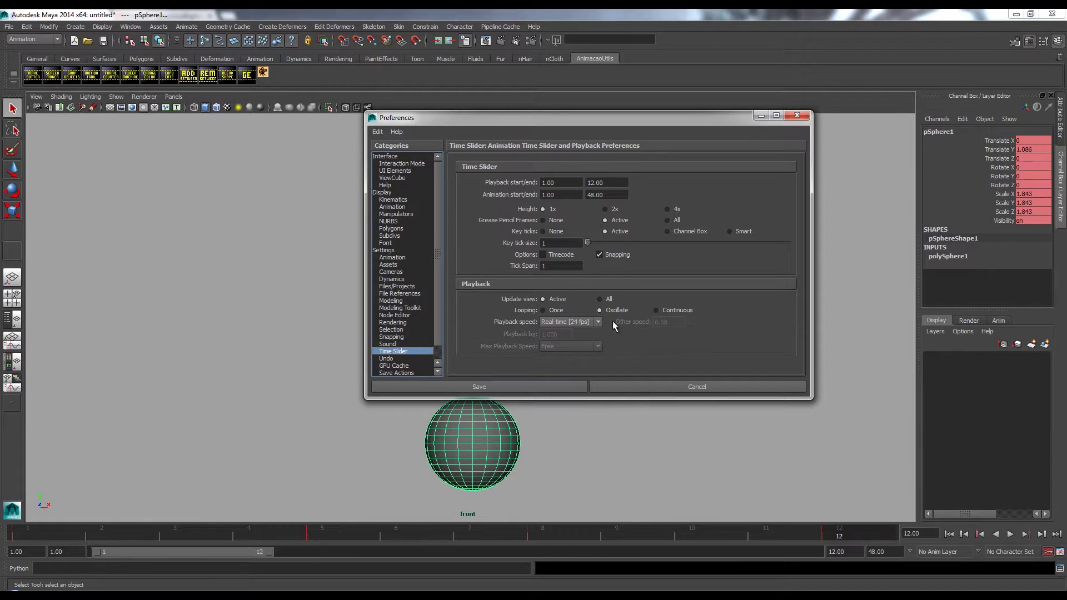
click(556, 382)
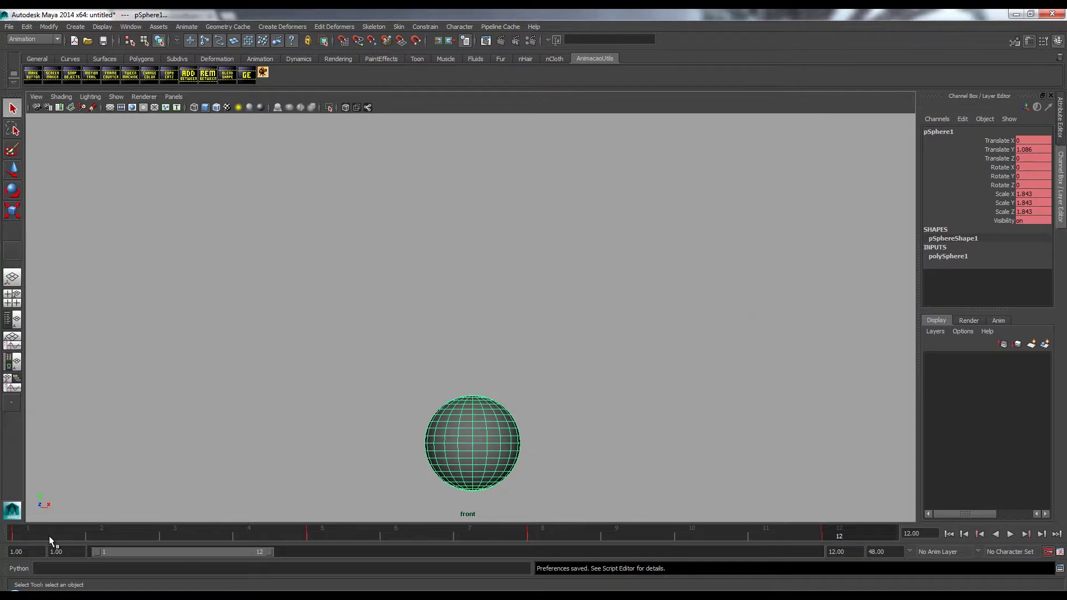
Play back the oscillating motion over frames 1 to 12, and extend the playback range to frame 24
key(alt+v)
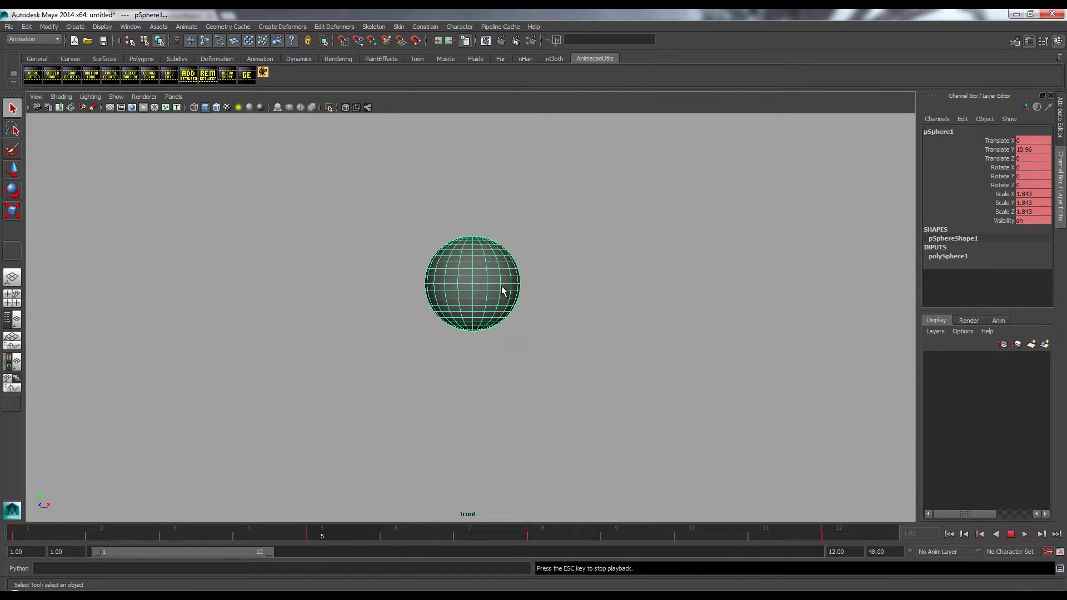
key(Escape)
drag(269, 556, 463, 554)
click(178, 535)
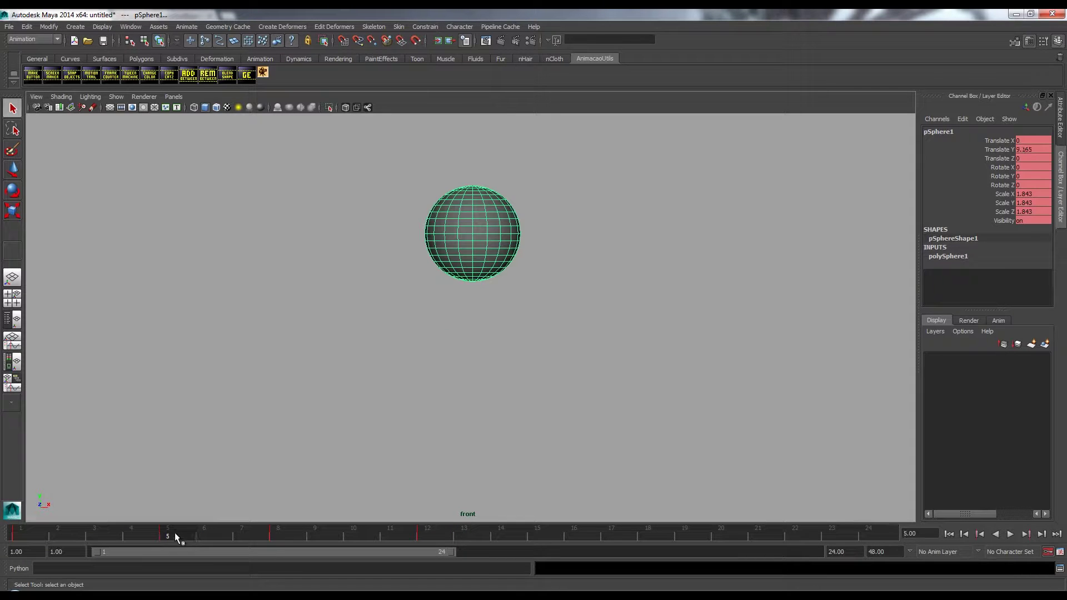
shift+drag(174, 533, 288, 534)
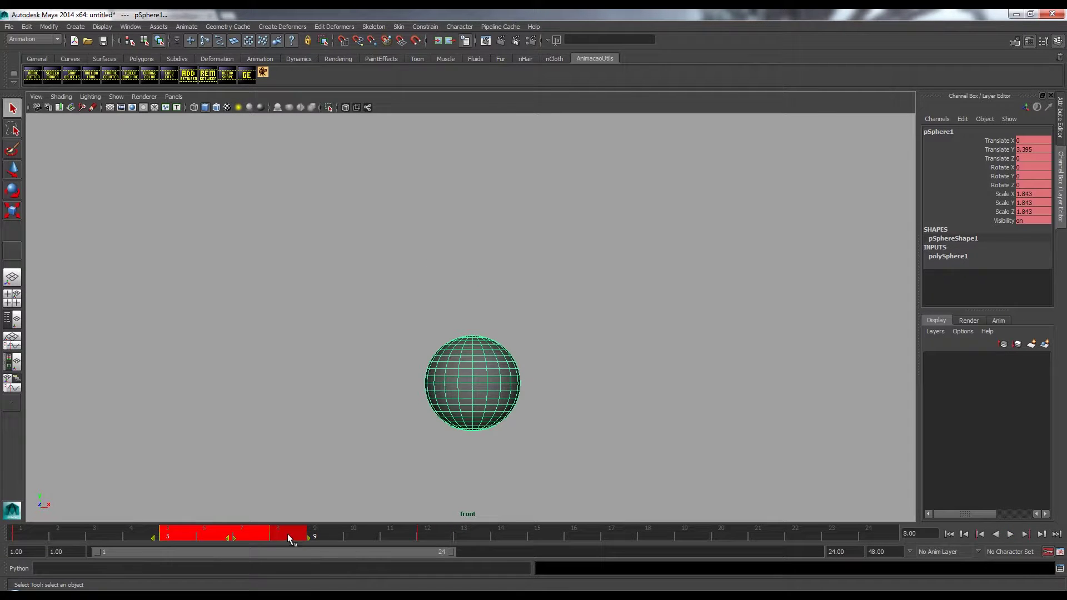
right_click(239, 533)
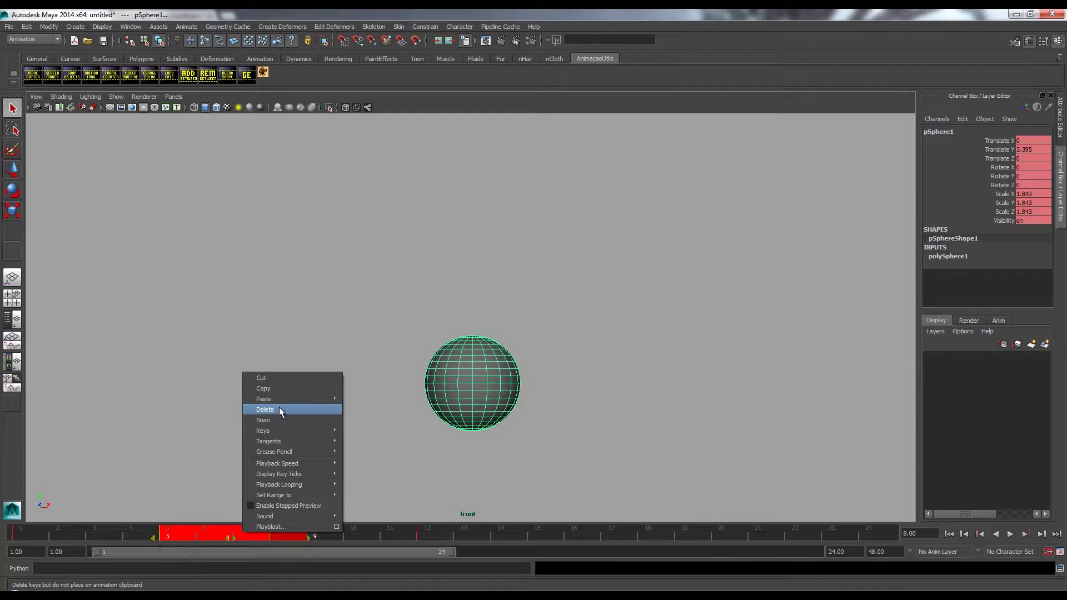
click(94, 533)
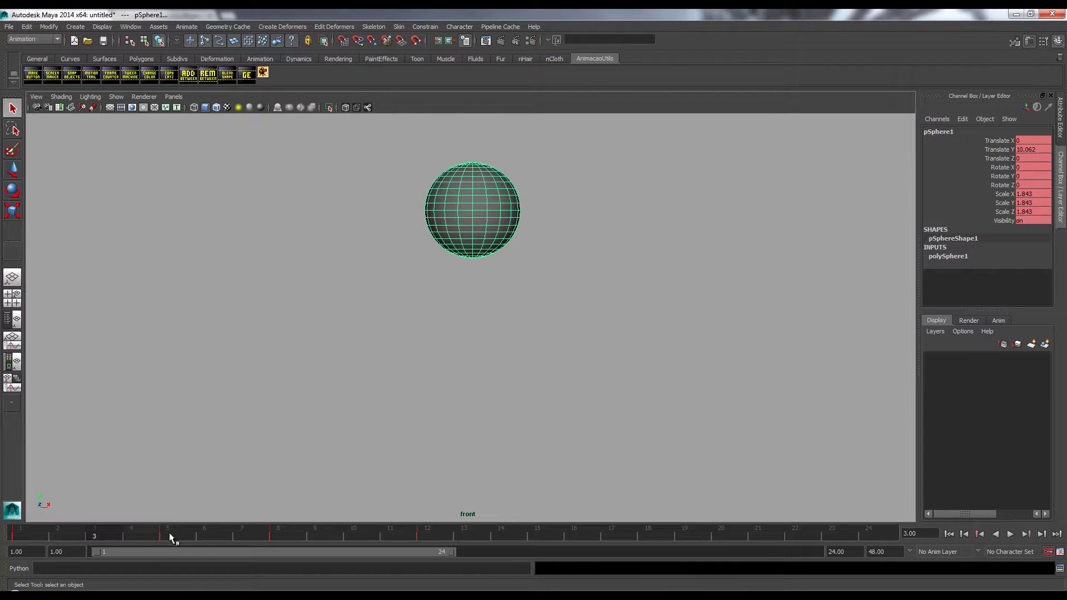
Delete the sphere's in-between keys at frames 5 and 8, and move the final key from frame 12 to frame 24
shift+drag(169, 532, 284, 532)
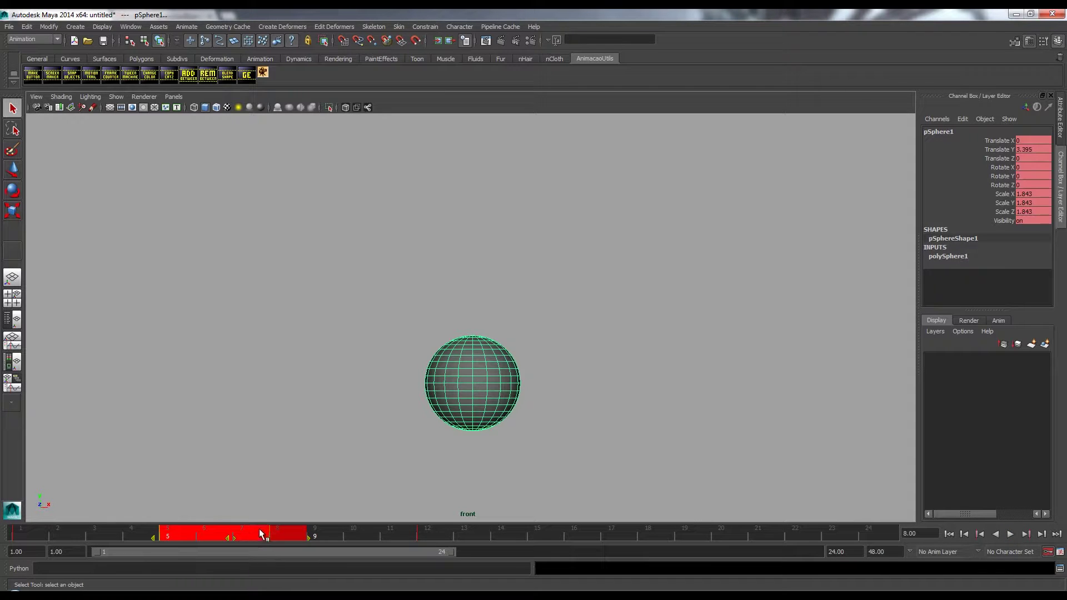
right_click(259, 531)
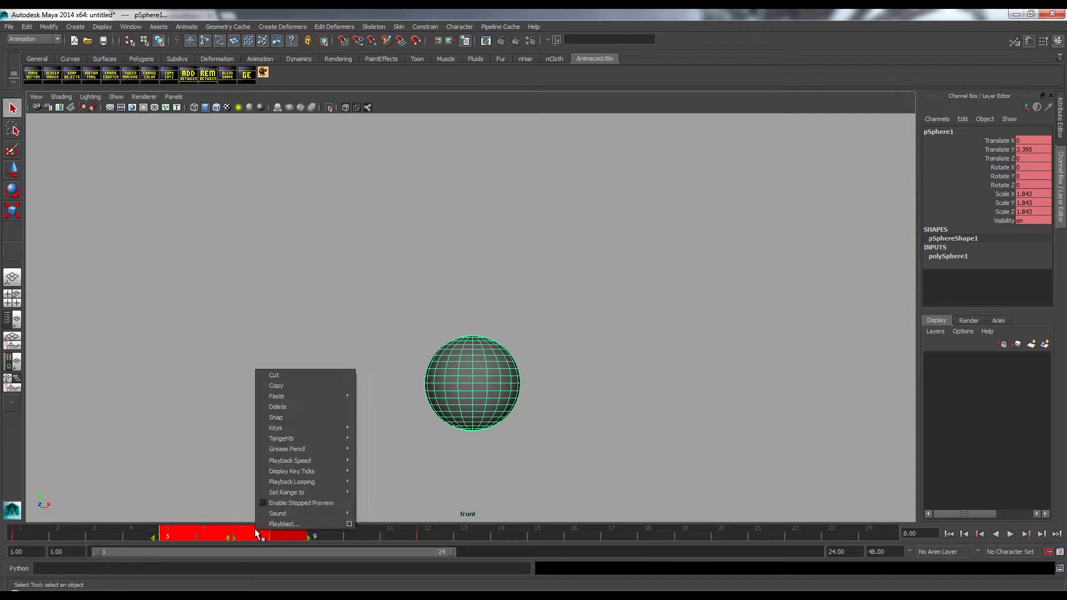
click(308, 405)
drag(354, 533, 424, 534)
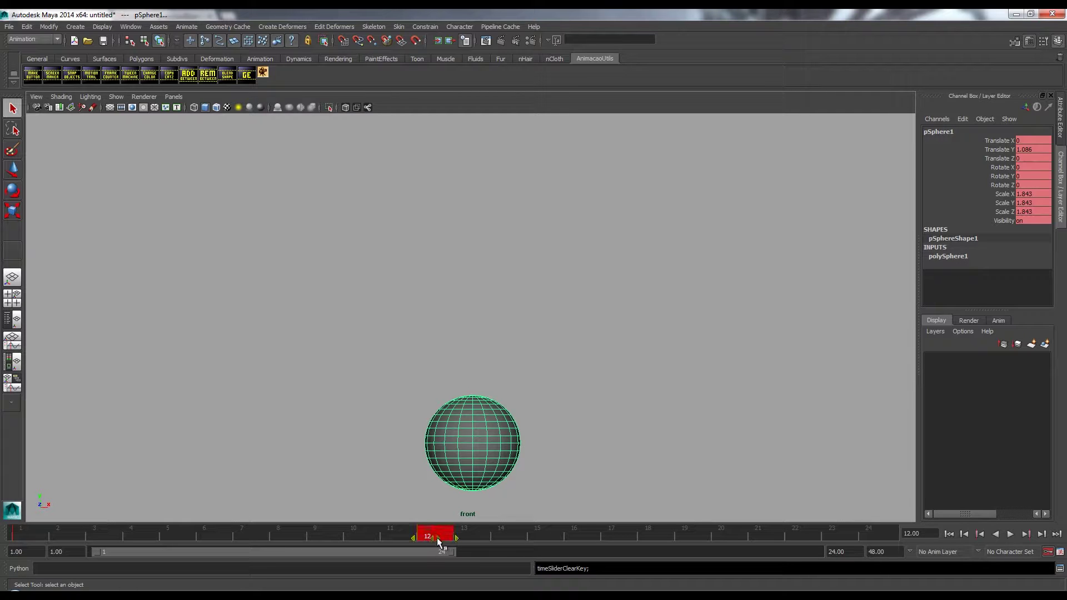
drag(430, 538, 866, 542)
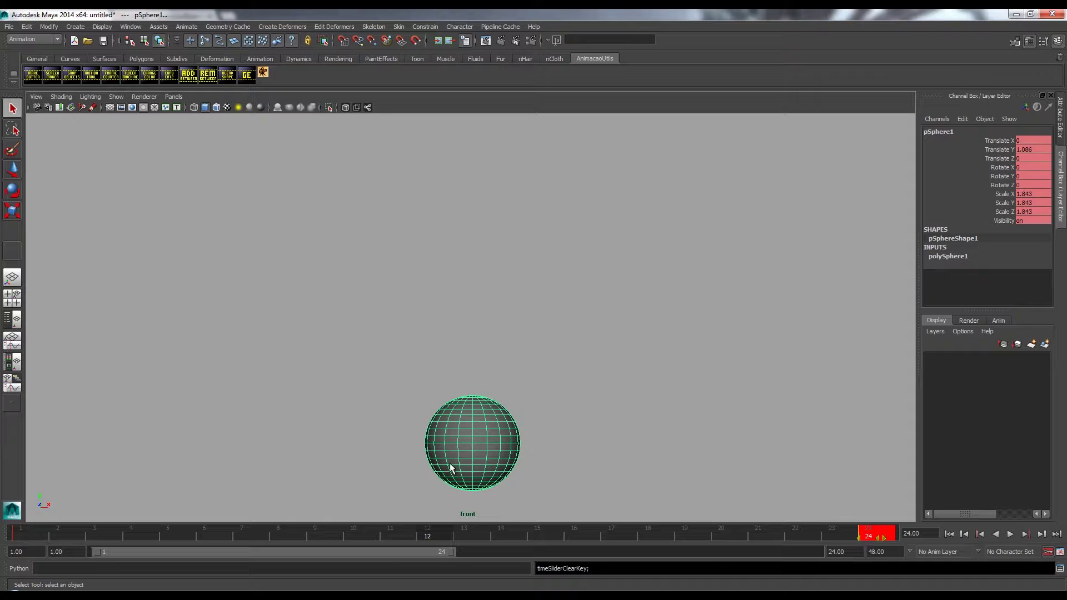
Play back and scrub the sphere's fall to check its timing without in-between keys over 24 frames
key(alt+v)
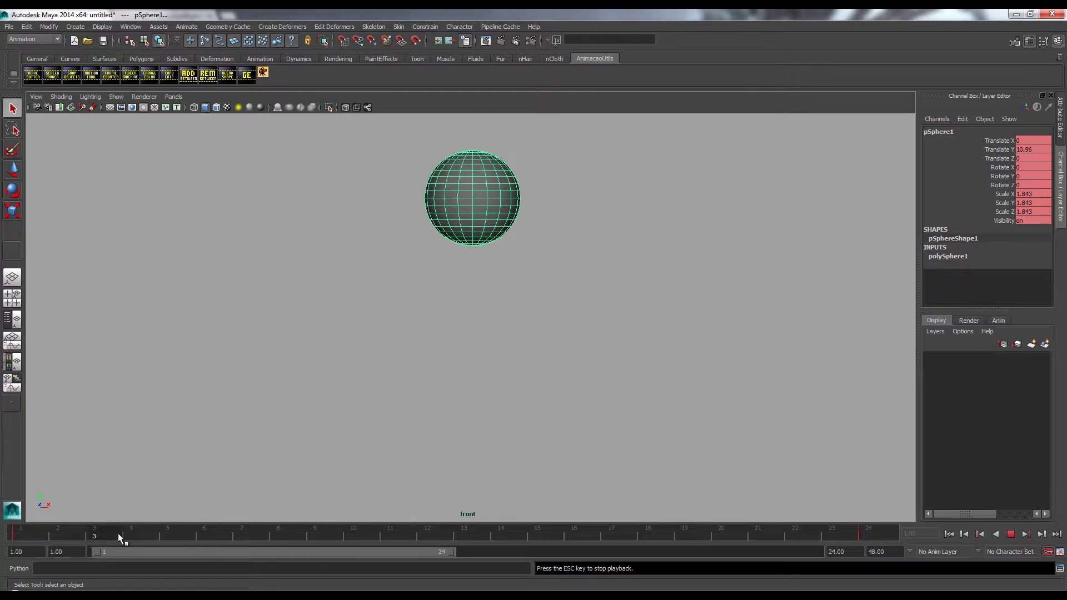
click(281, 532)
key(alt+v)
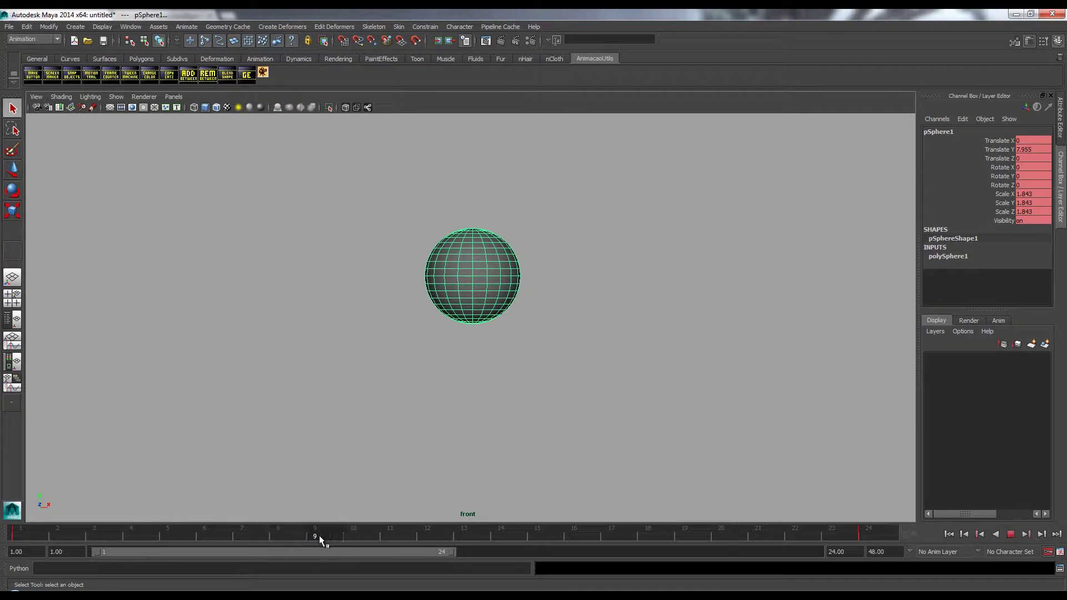
drag(326, 538, 301, 538)
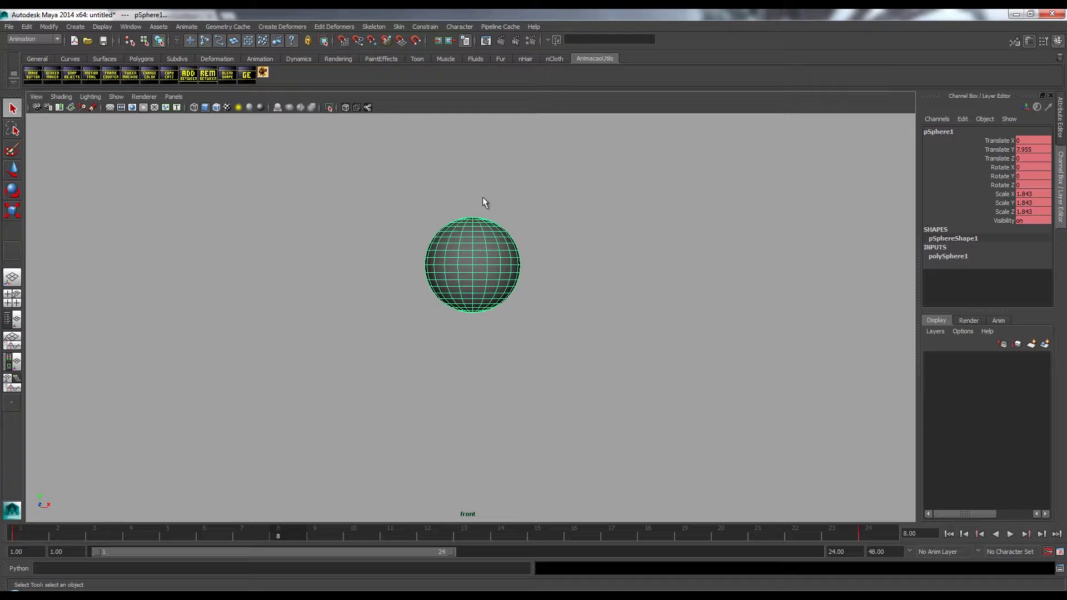
Add two in-between keys by moving a key set at frame 4 to frame 8 and one set at frame 22 to frame 16
click(31, 534)
drag(33, 533, 135, 538)
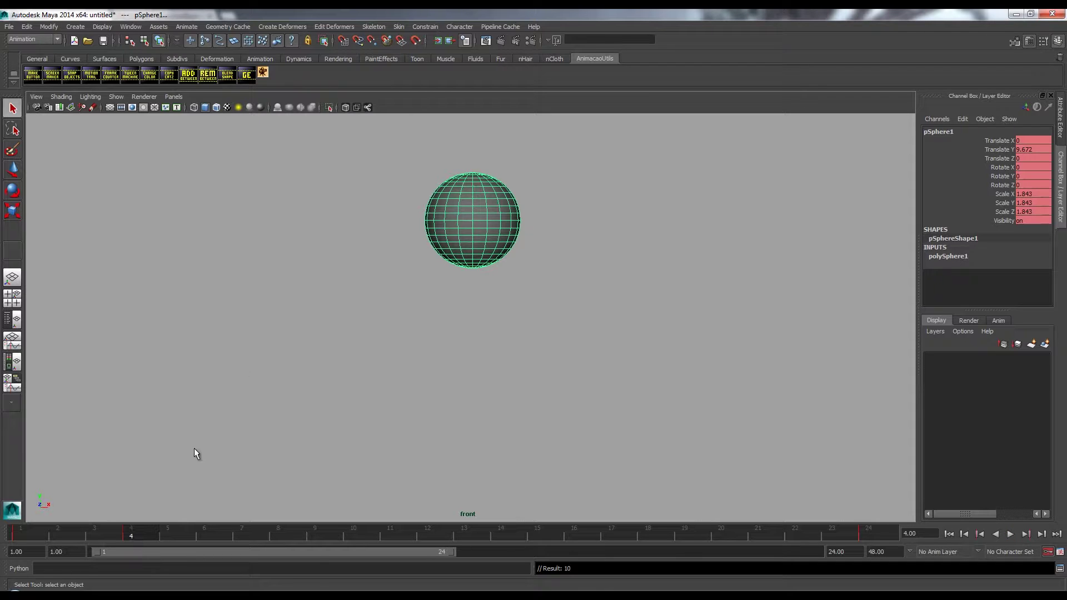
drag(142, 538, 306, 534)
drag(174, 539, 588, 535)
click(802, 535)
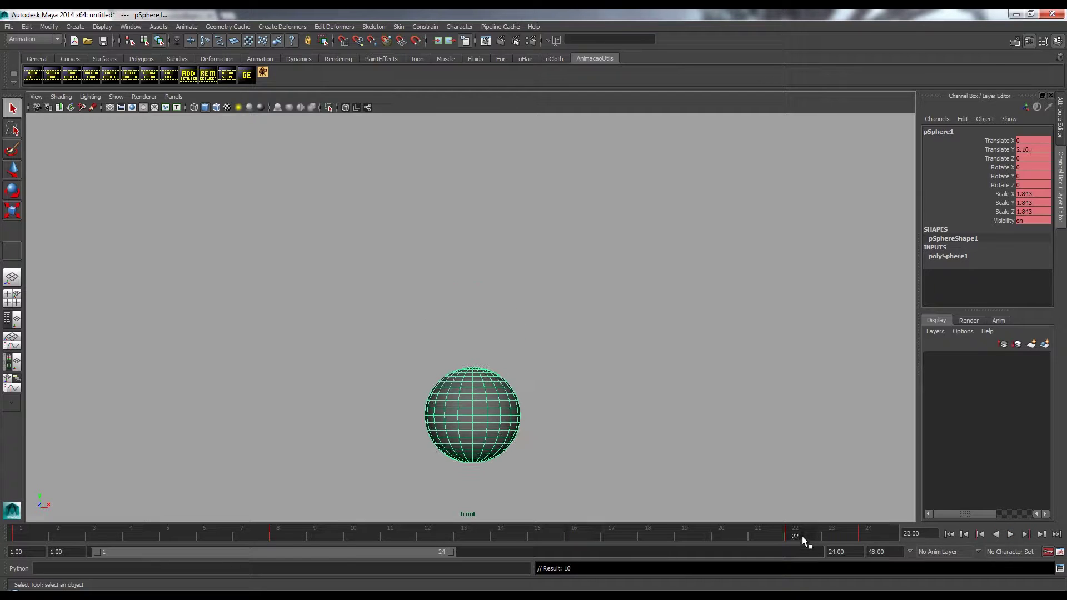
drag(806, 538, 582, 538)
Move the in-between key at frame 8 to frame 10, and play back the fall to check the spacing
key(alt+v)
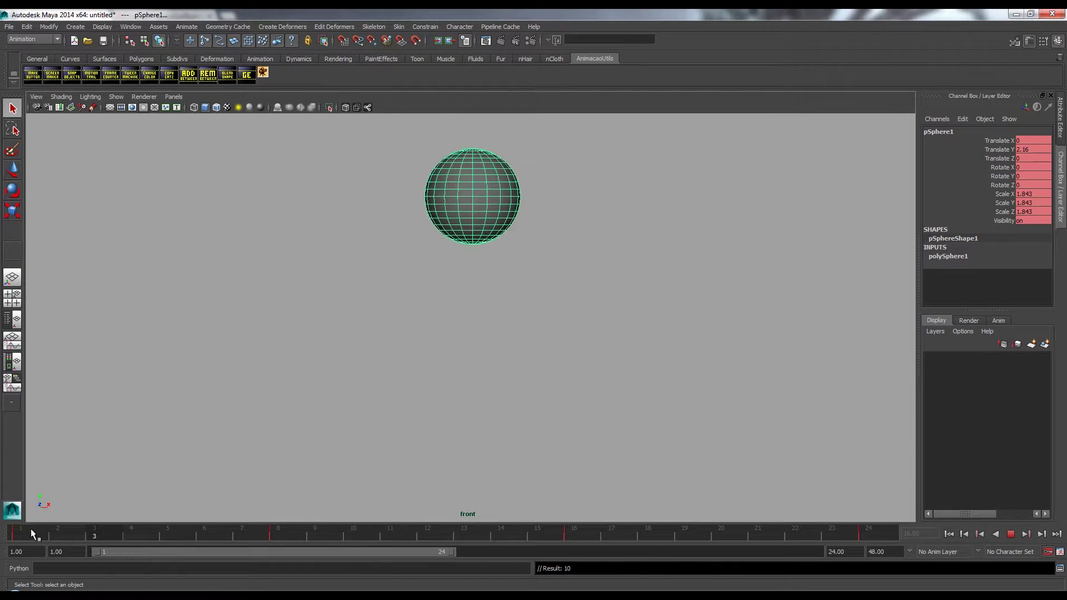
click(279, 535)
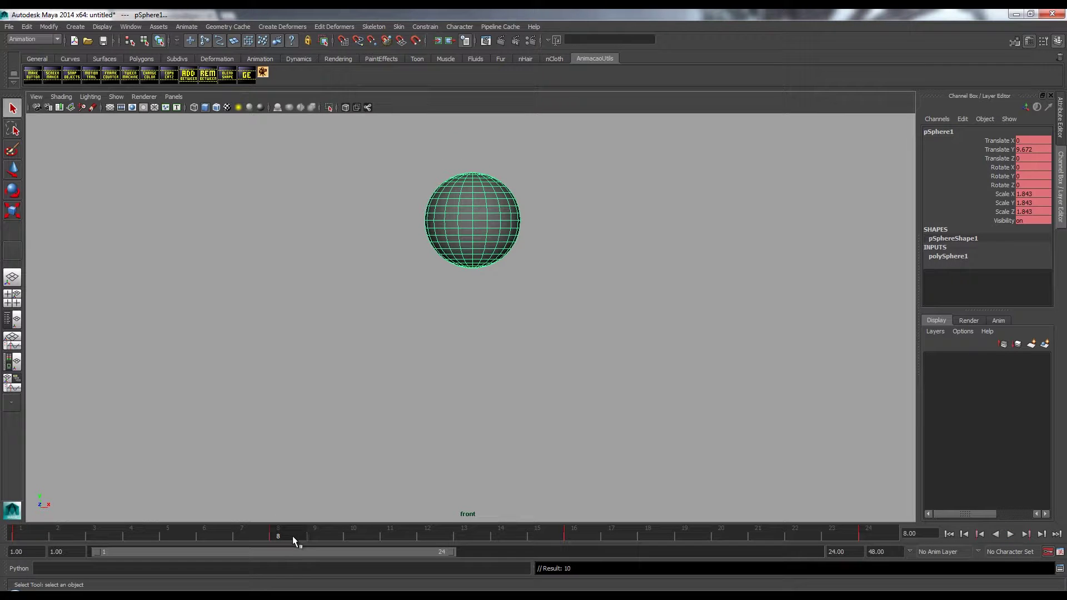
drag(299, 538, 351, 539)
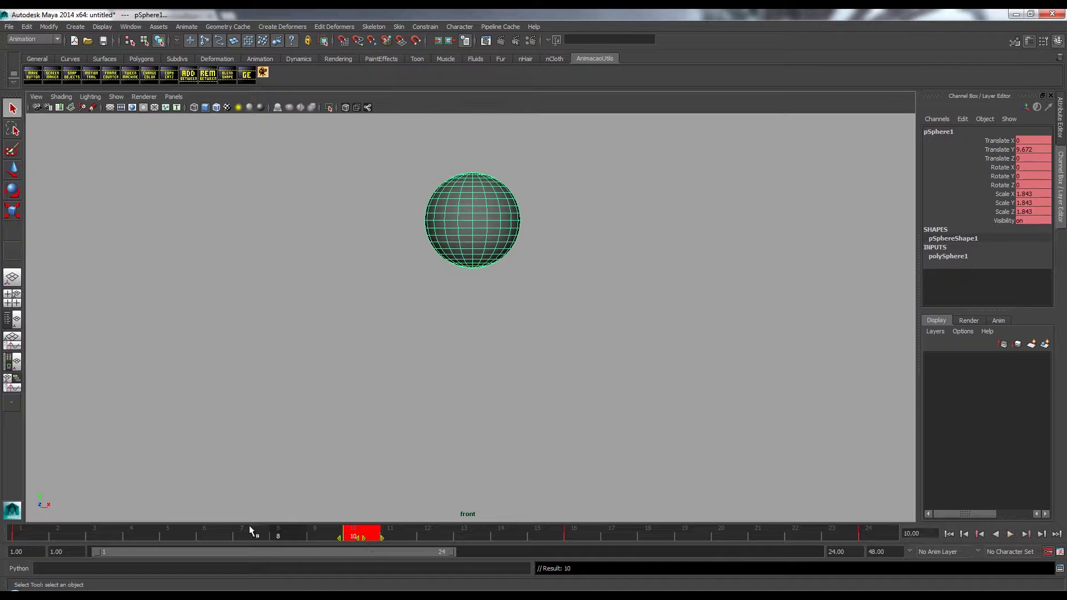
drag(249, 532, 2, 536)
key(alt+v)
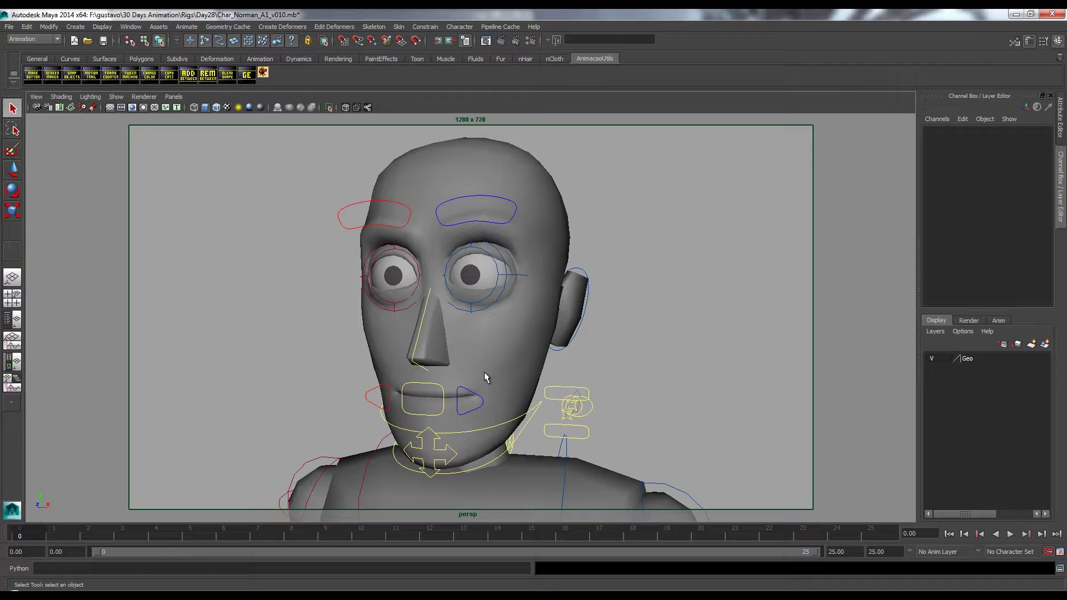
Select the neck control ctrlFK_Cn_SpineE of the Norman character rig
mouse_move(484, 375)
alt+middle_down()
mouse_move(471, 369)
mouse_move(490, 369)
alt+middle_up()
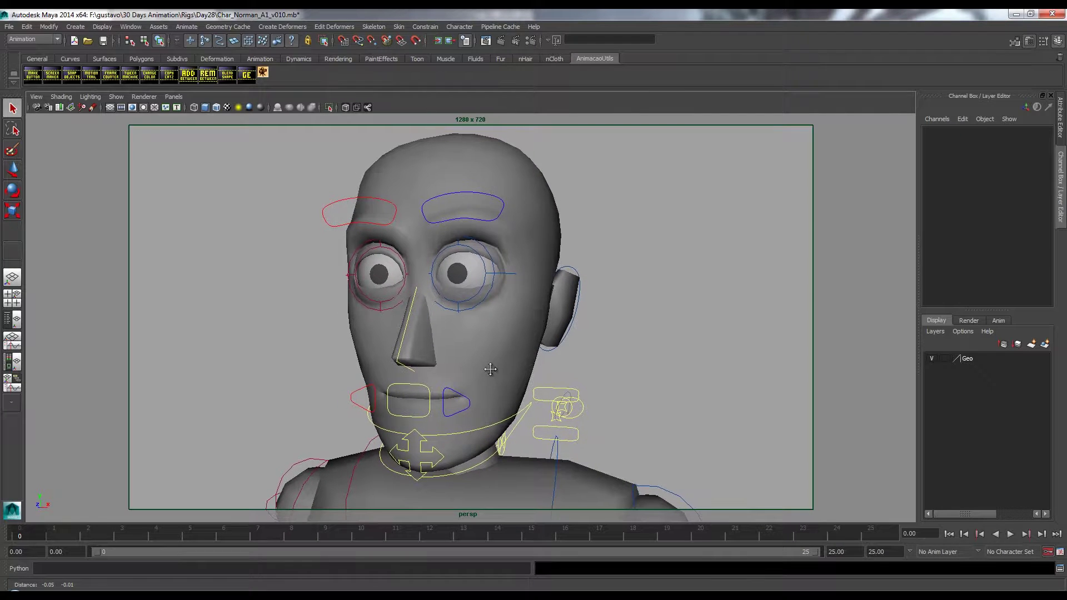
click(504, 449)
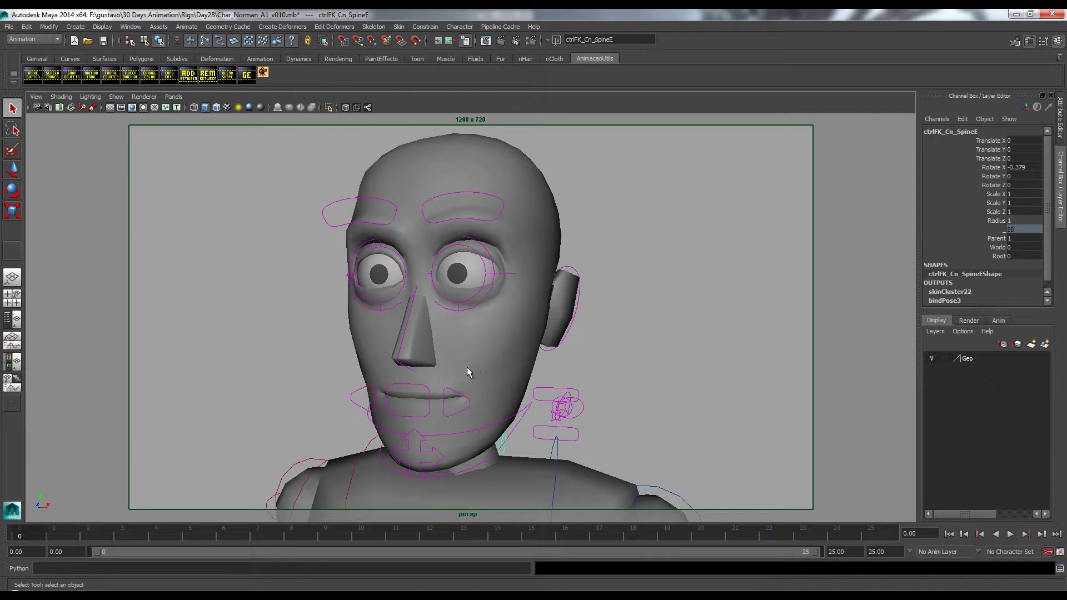
click(34, 536)
key(s)
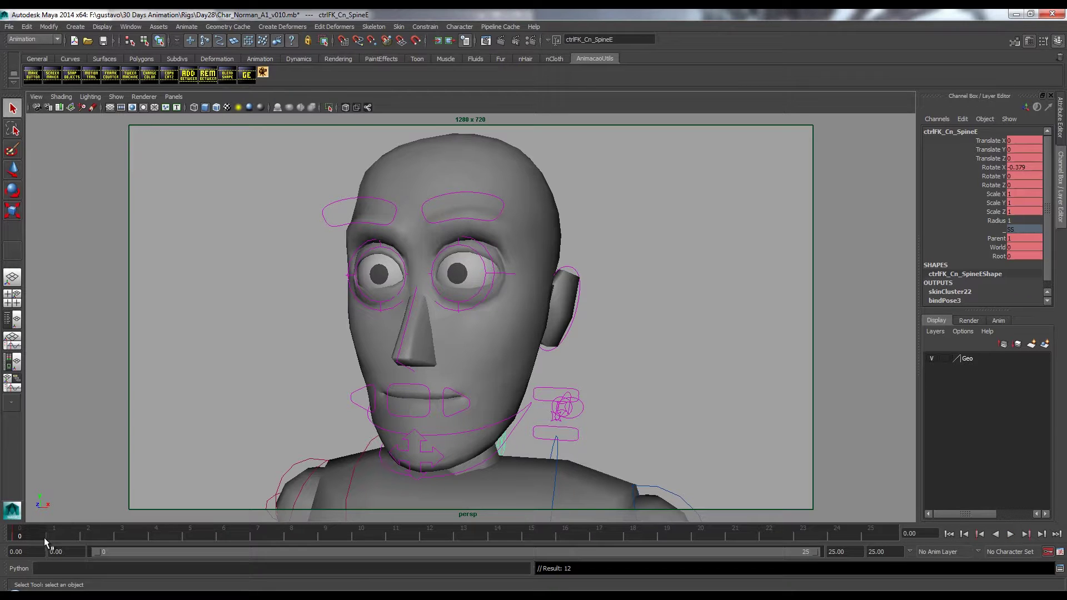
key(ctrl+z)
Start the animation range at frame 1, and key the neck control there with its Rotate X at 0
click(33, 548)
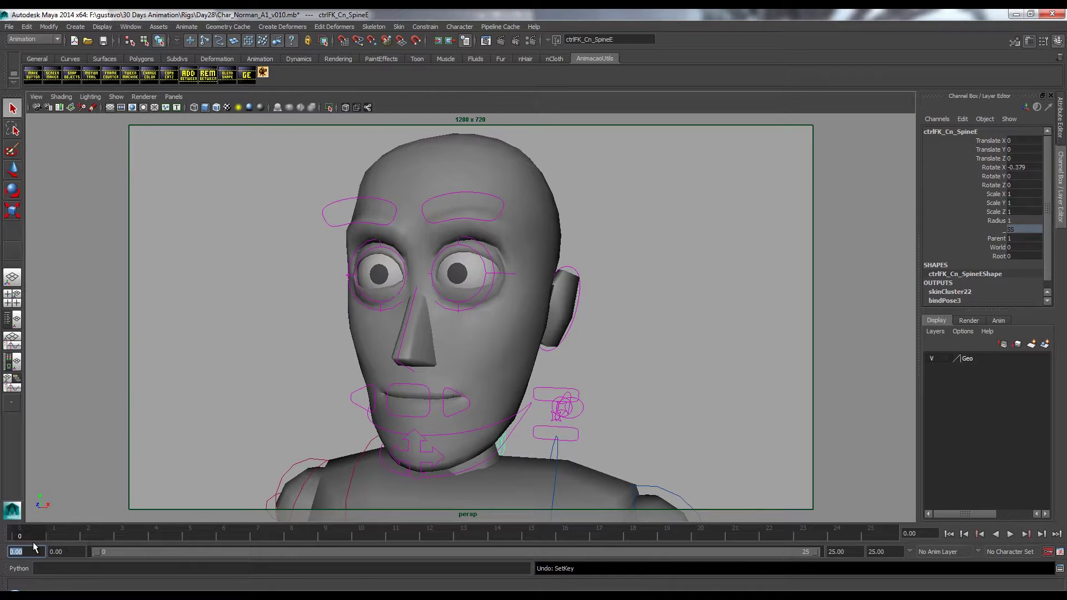
text(1)
key(Tab)
click(28, 535)
key(s)
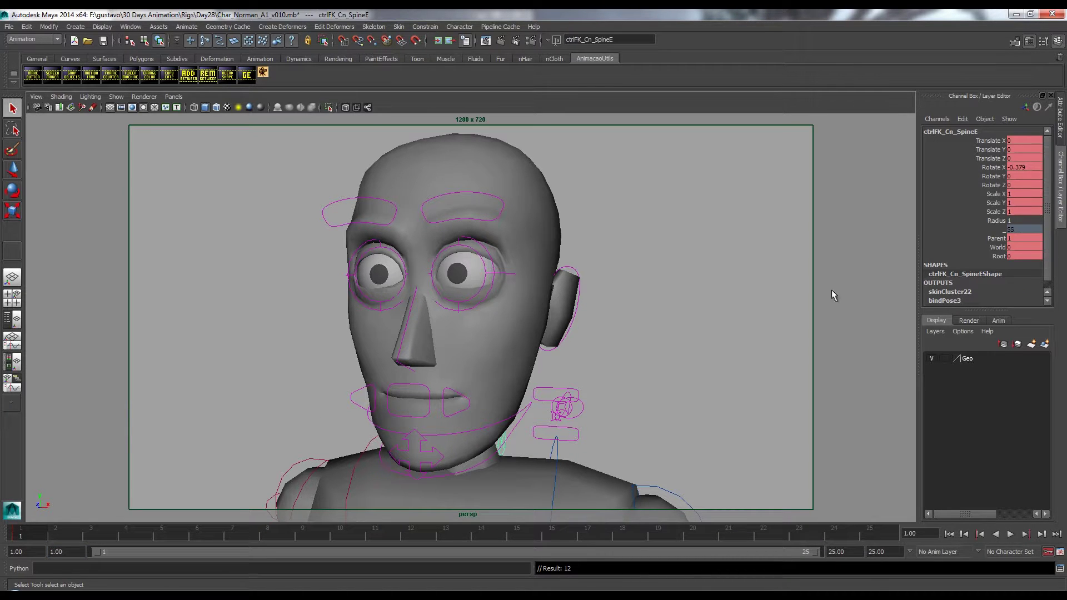
double_click(1026, 167)
text(0)
key(Return)
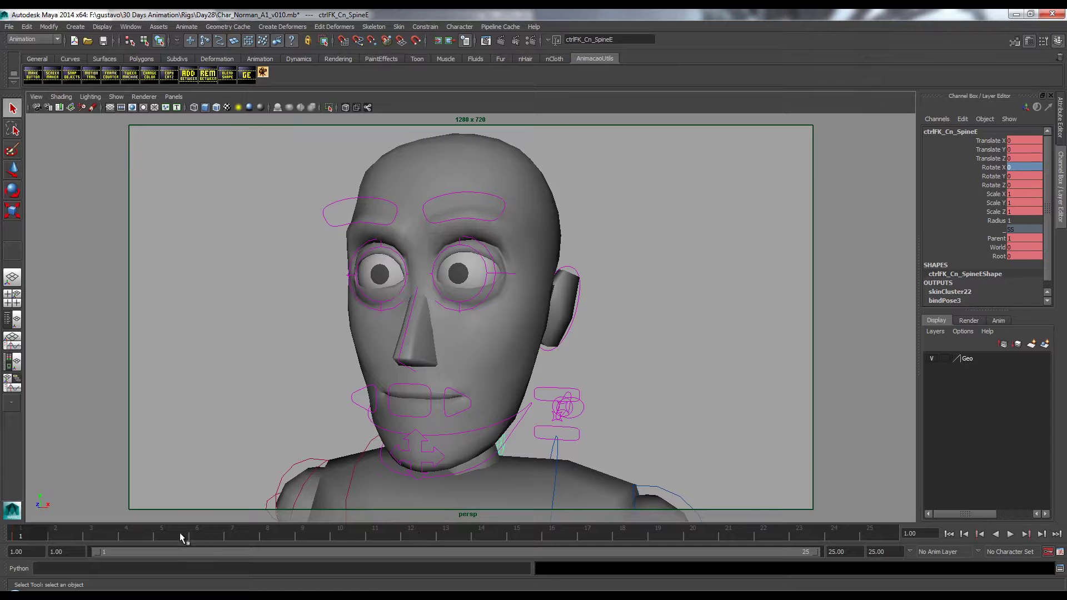
Key the neck control's same pose at frame 16, and end the playback range at frame 16
key(alt+v)
click(555, 535)
key(alt+v)
click(19, 533)
drag(818, 550, 584, 552)
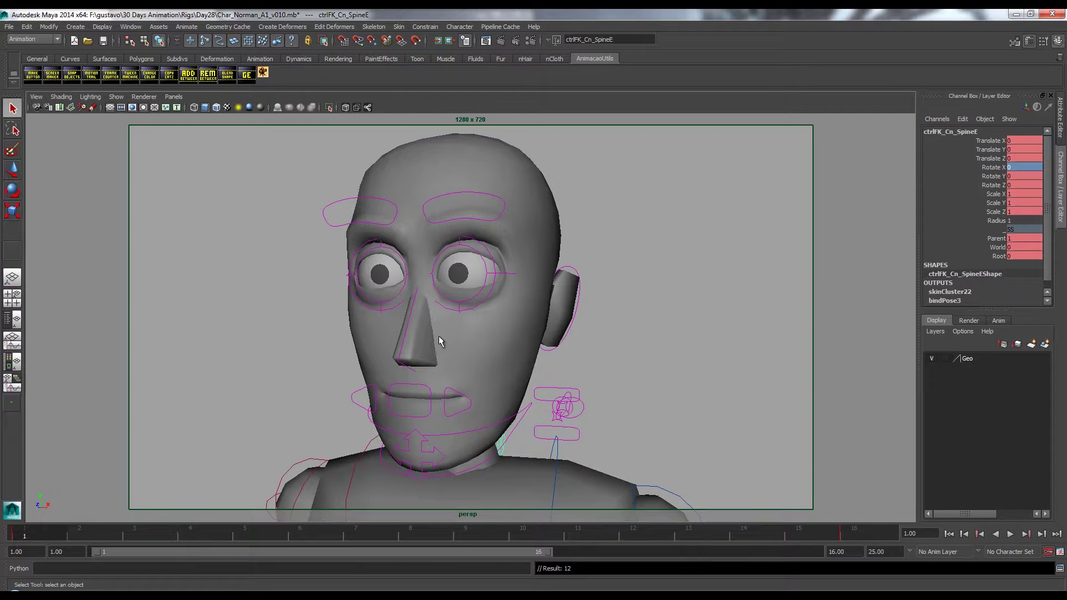
At frame 16, rotate the neck control to about 31.7, -4.2 and -2.6 degrees in X, Y and Z, and key the pose
key(alt+v)
key(e)
drag(473, 483, 498, 487)
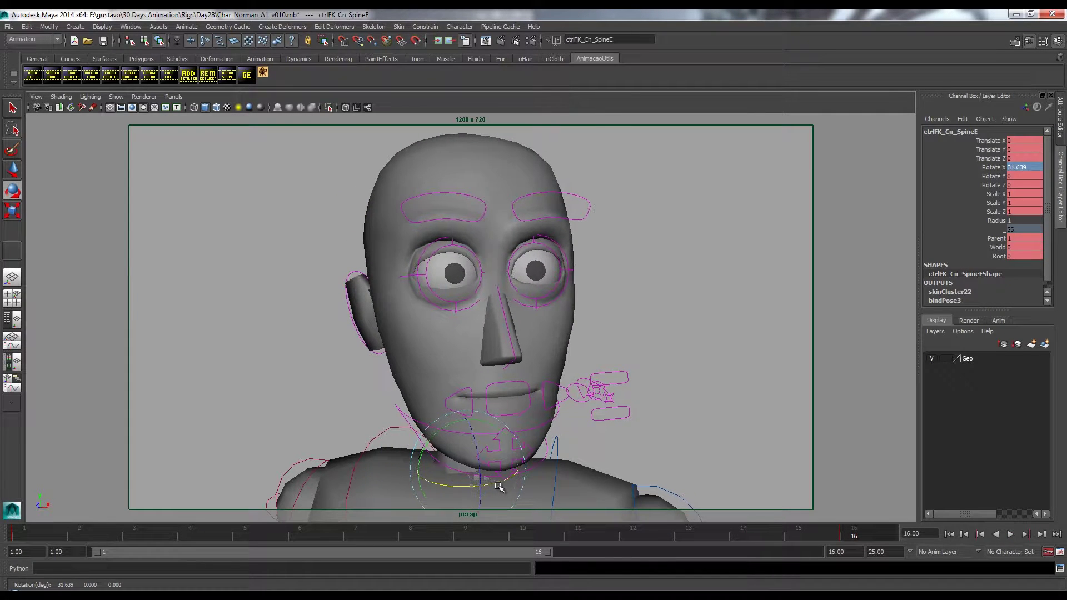
drag(436, 428, 441, 431)
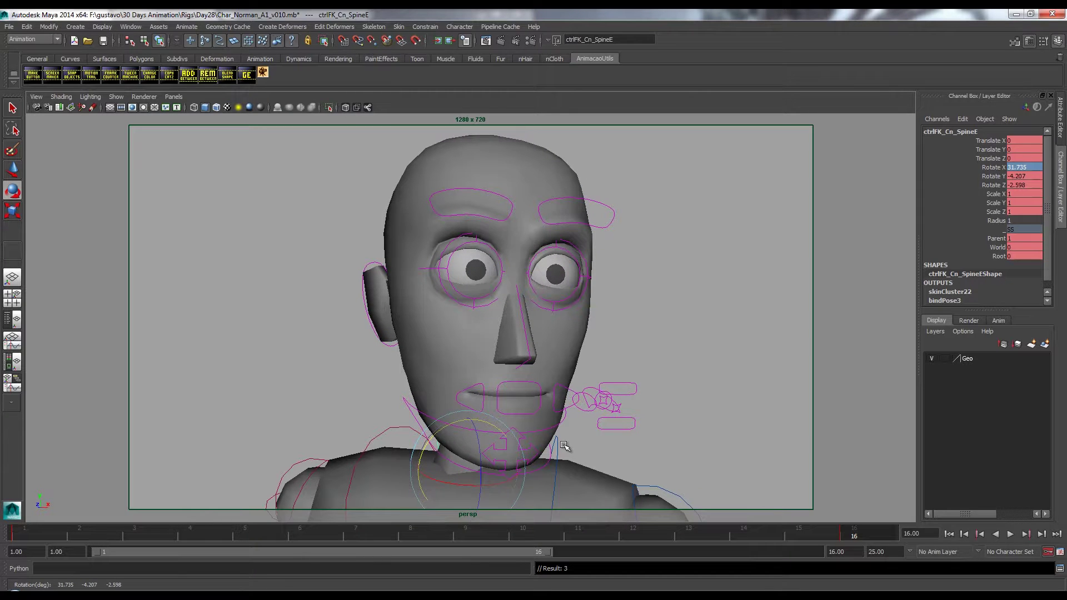
key(s)
Play back the head turn and extend the playback range to frame 20
key(alt+v)
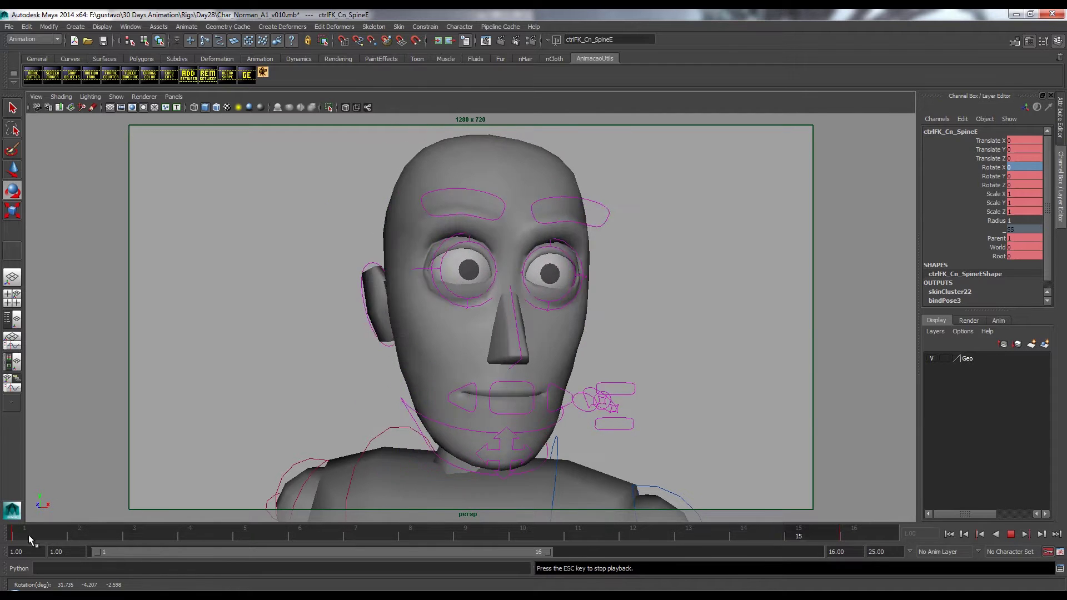
key(Escape)
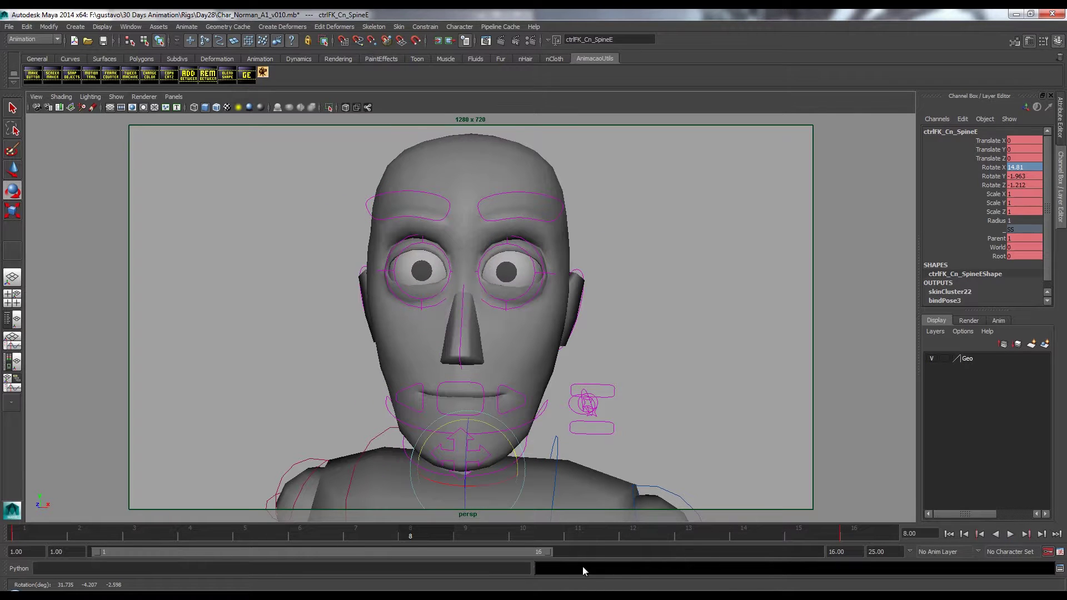
drag(548, 553, 658, 556)
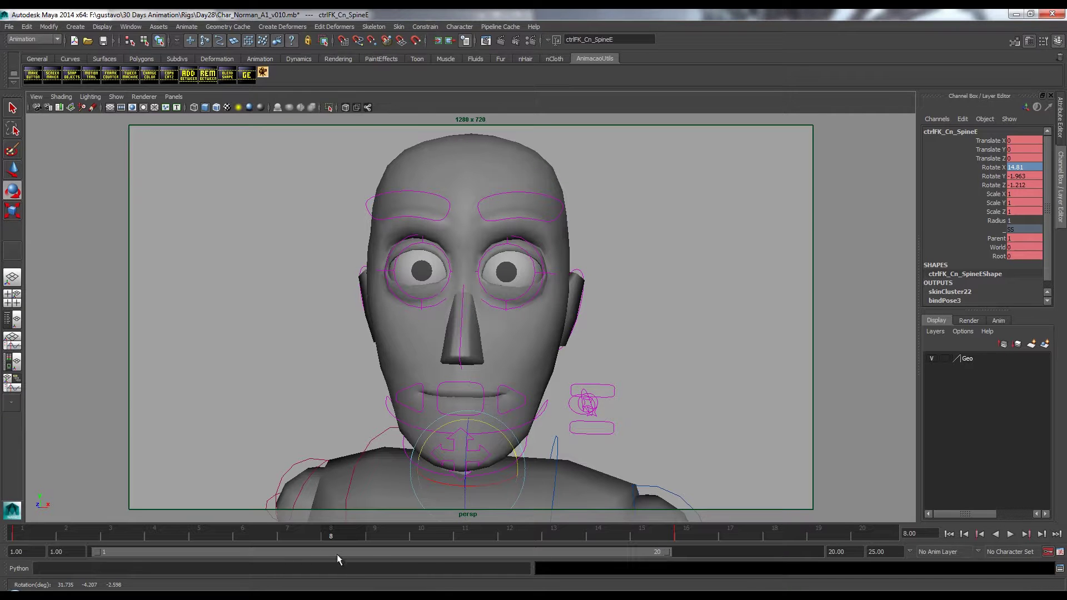
Play back the head turn over frames 1 to 20 and compare the poses at frames 1 and 16
key(alt+v)
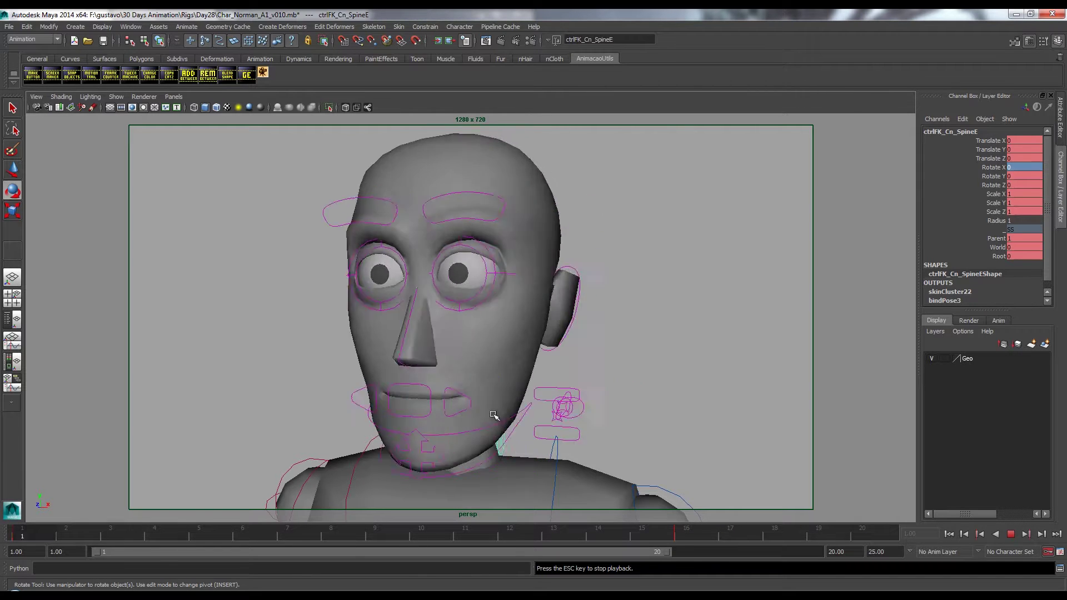
key(Escape)
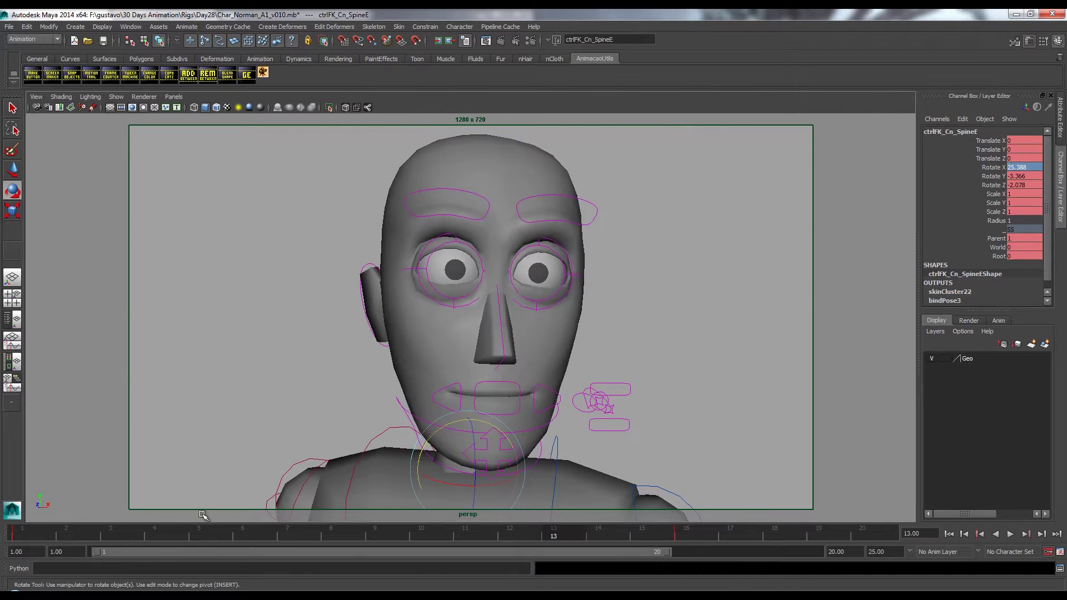
key(alt+v)
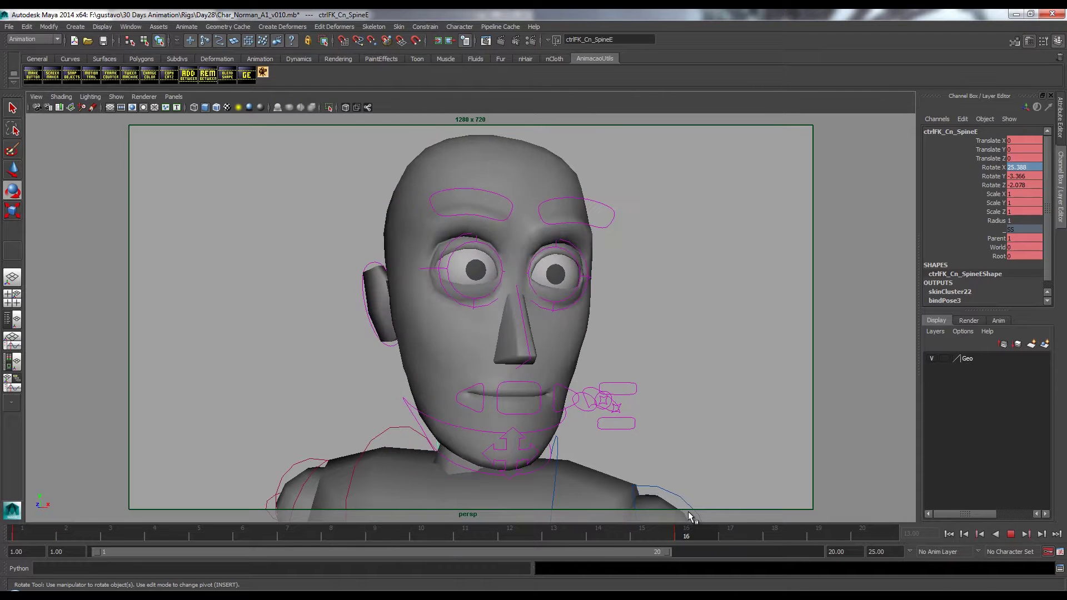
click(9, 528)
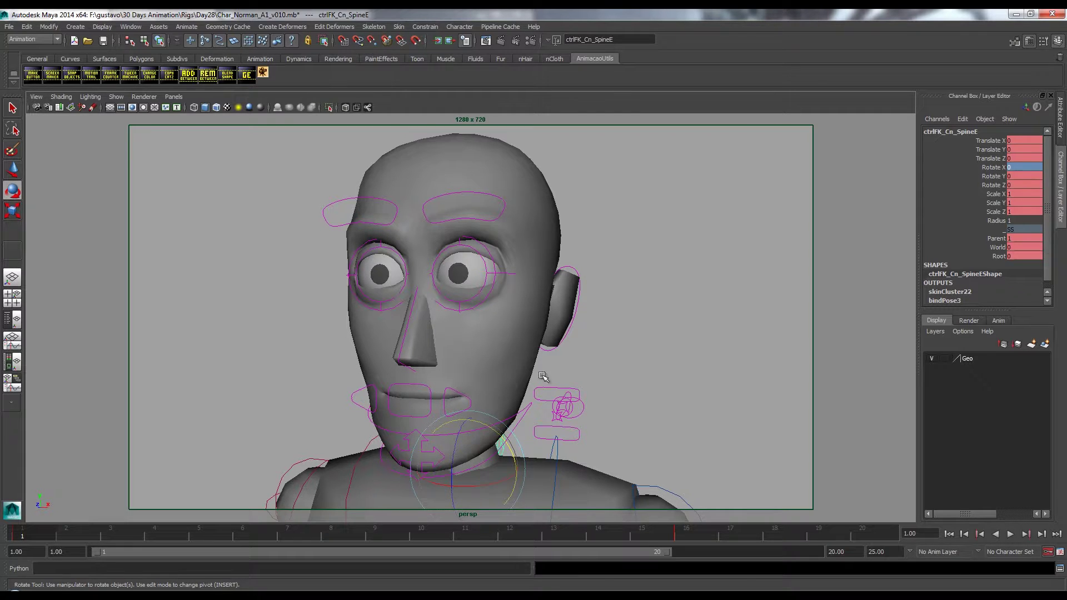
click(686, 538)
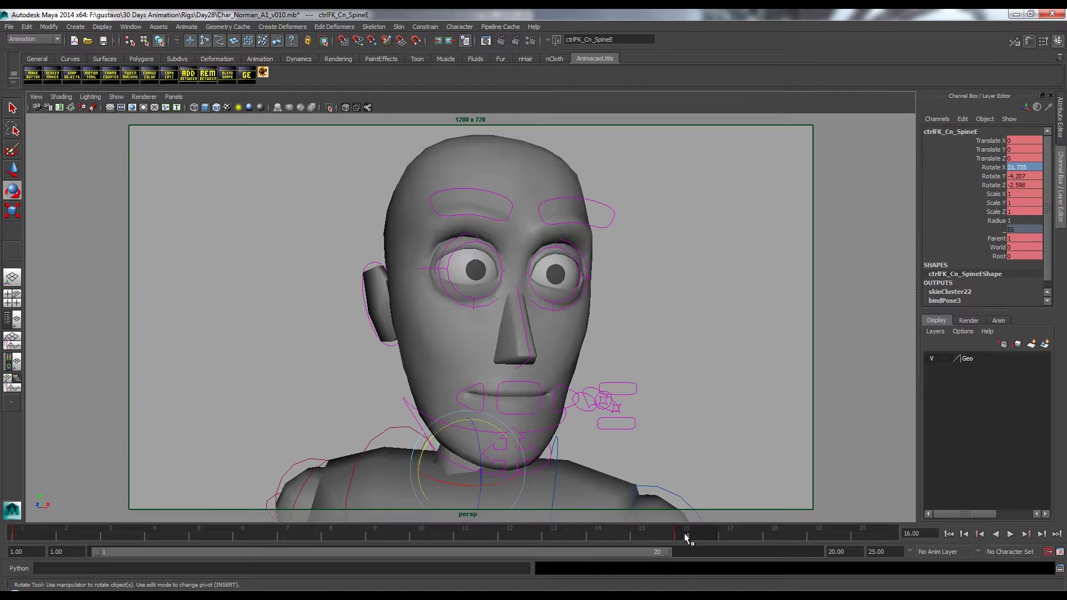
key(alt+v)
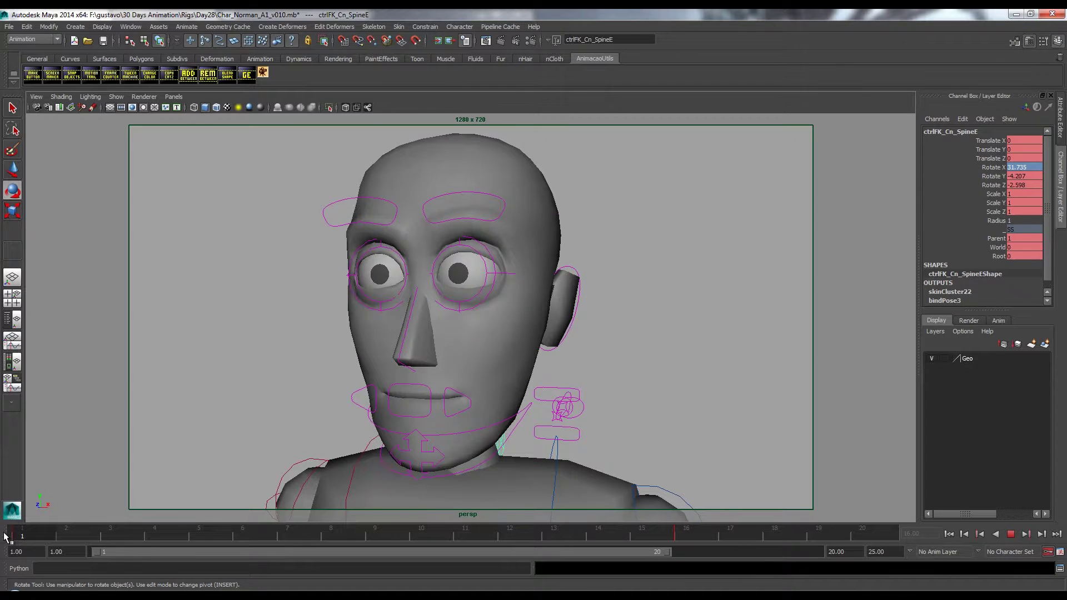
Return to frame 1 and inspect the head and neck controls from the side, ending with the neck control selected
click(7, 536)
key(q)
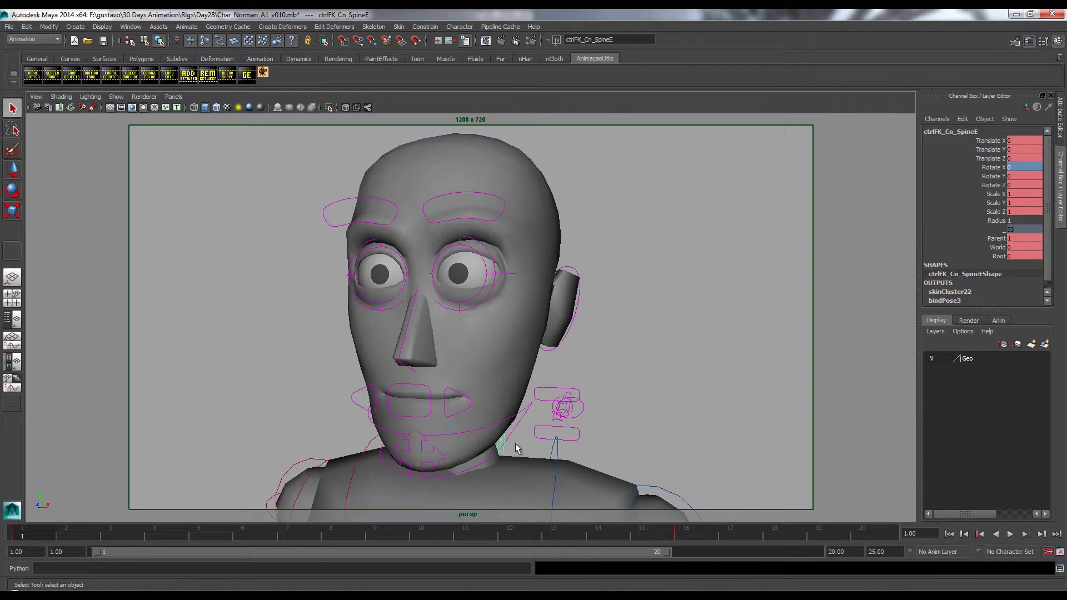
alt+drag(514, 445, 456, 451)
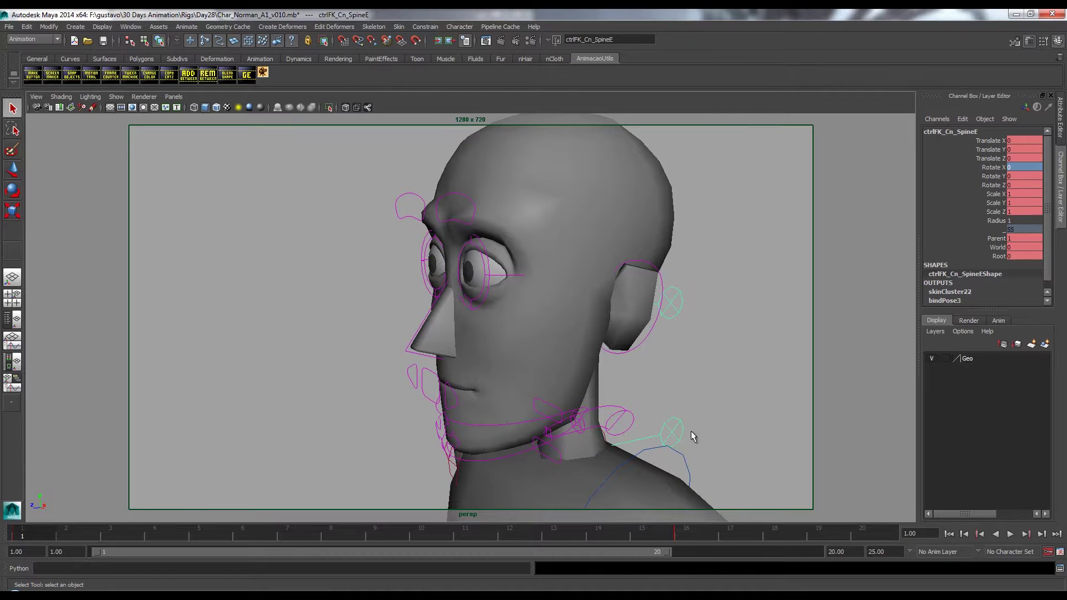
click(679, 309)
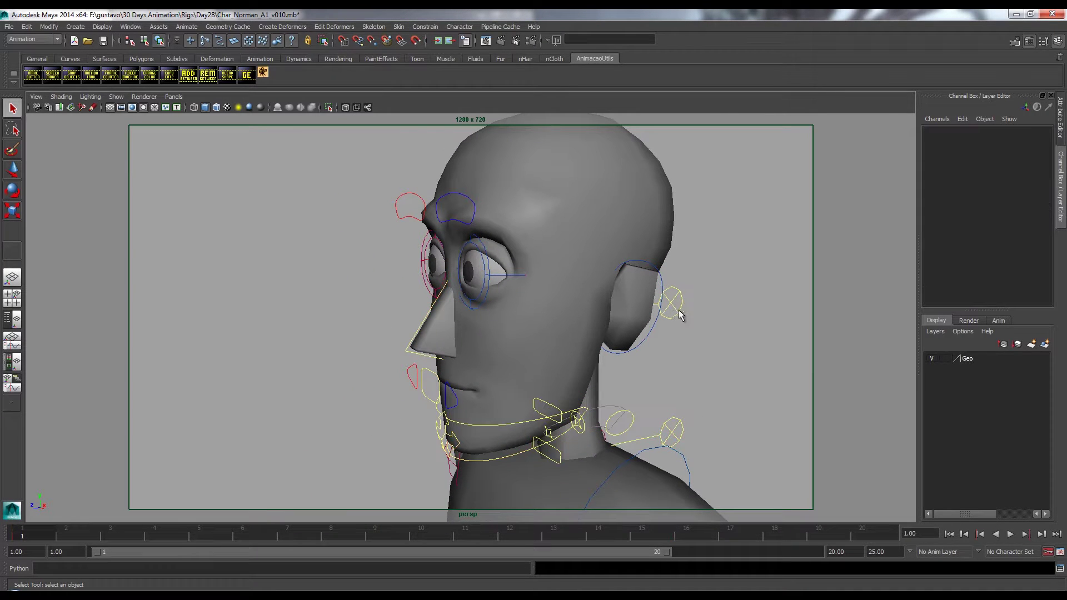
click(675, 318)
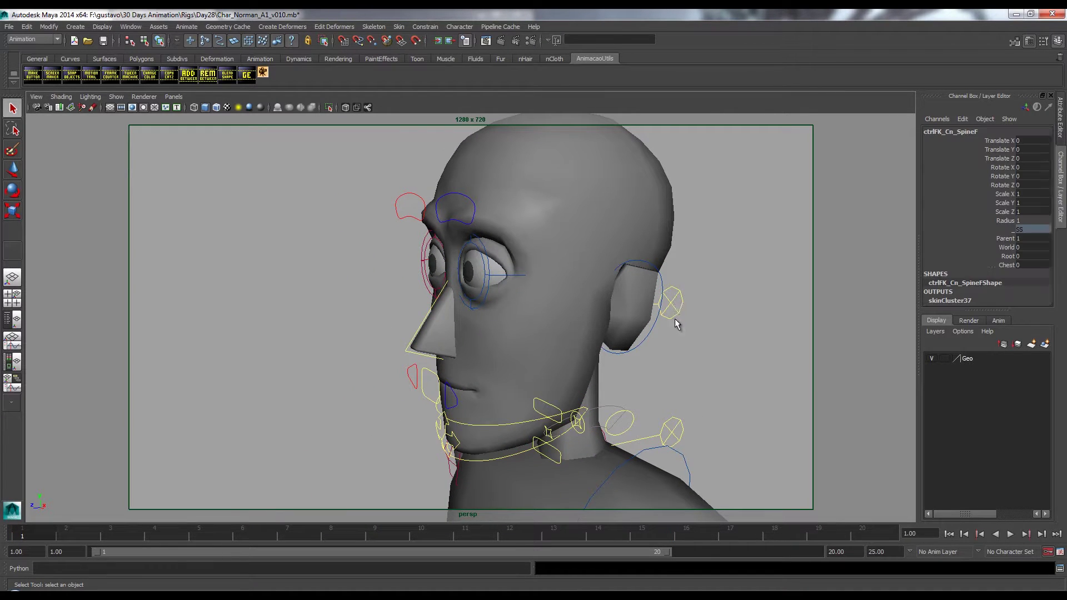
click(676, 429)
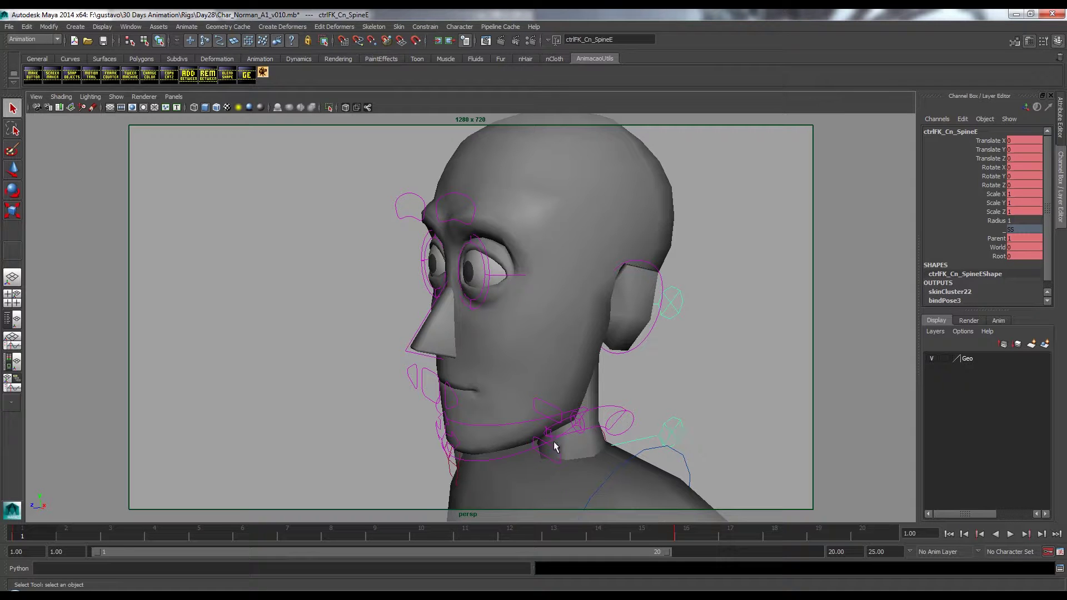
alt+drag(554, 441, 311, 383)
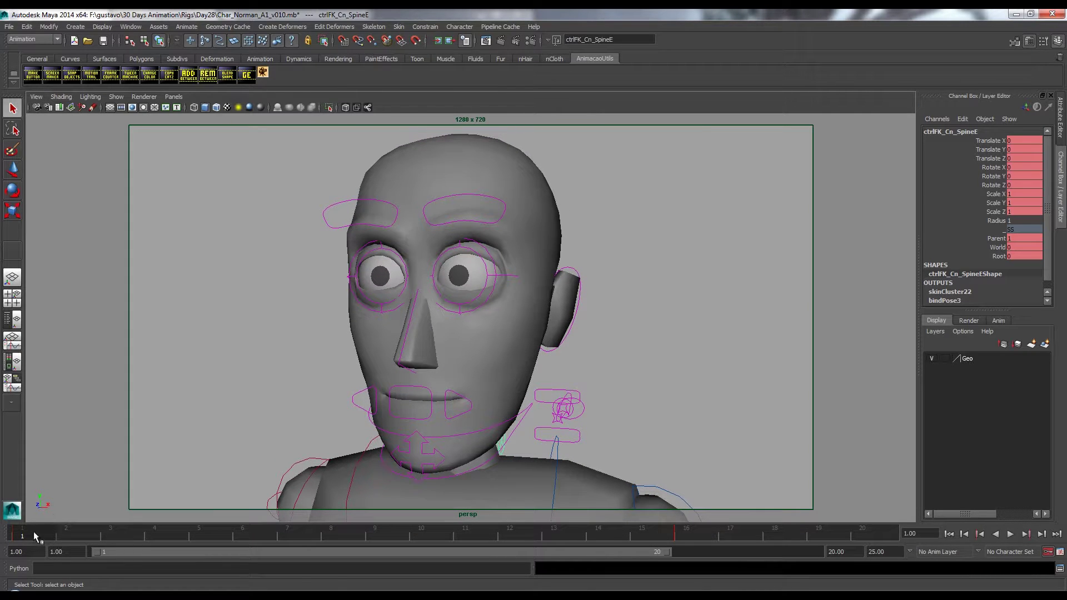
At frame 4, rotate the neck control to about -1.9, -0.9 and -2.5 degrees in X, Y and Z, and key the pose
key(alt+v)
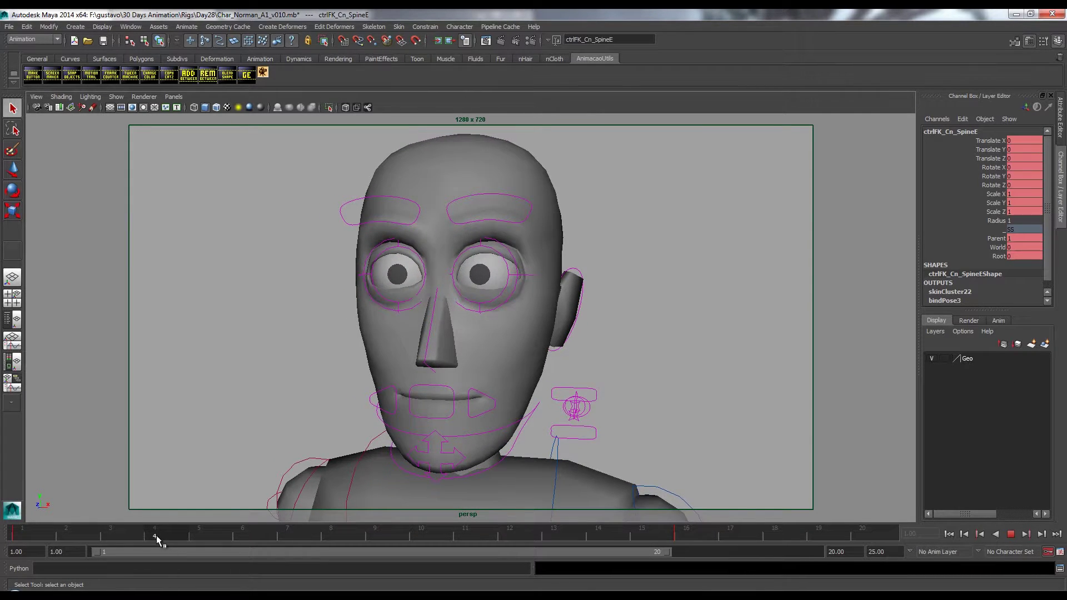
click(155, 535)
key(e)
drag(476, 483, 464, 488)
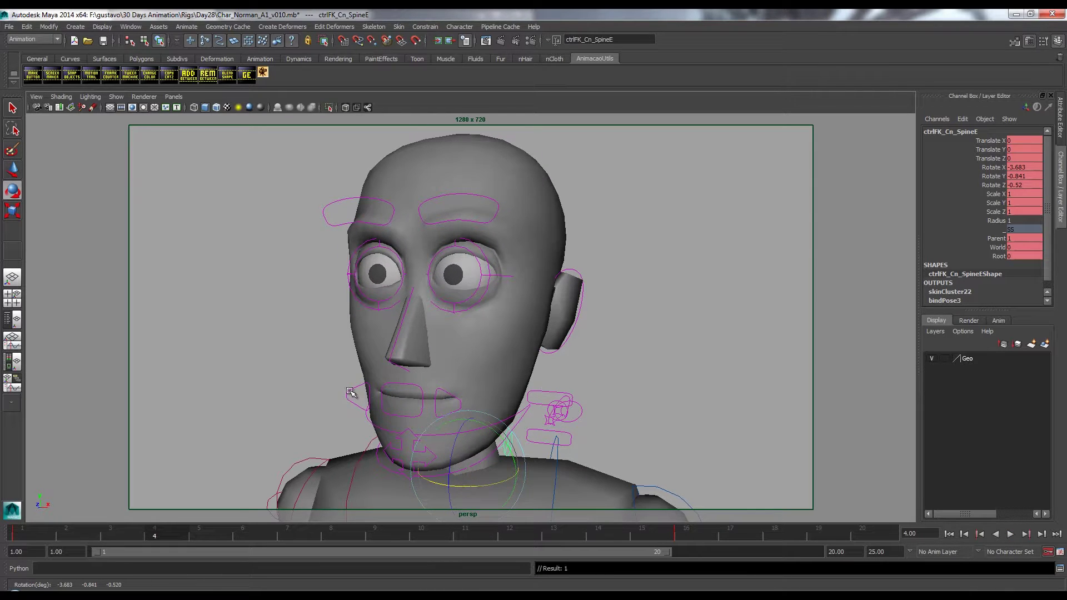
key(s)
mouse_move(449, 468)
mouse_down()
mouse_move(465, 488)
mouse_move(452, 476)
mouse_up()
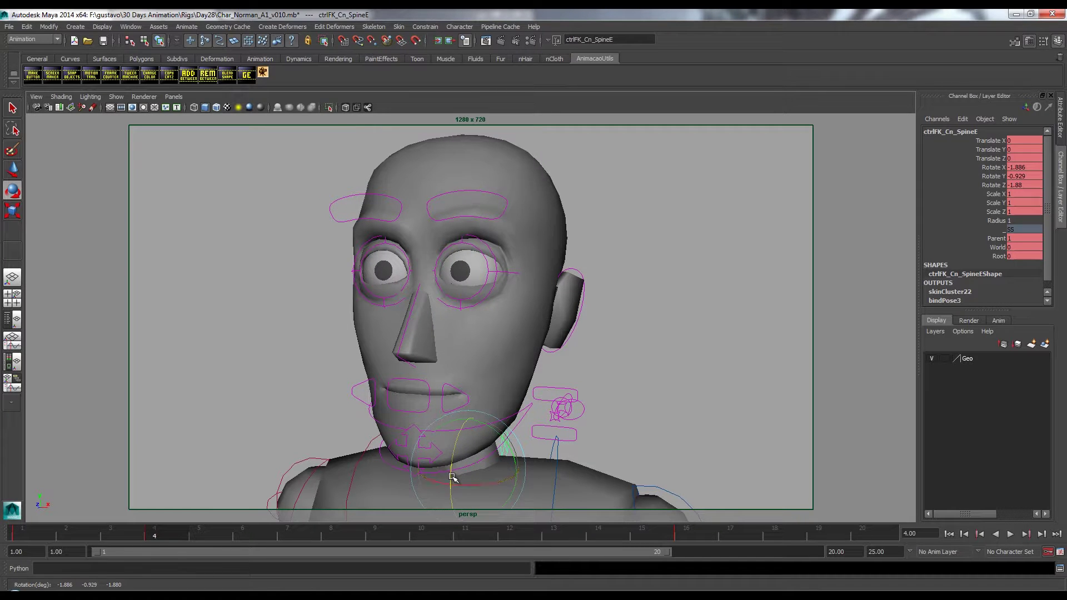
key(alt+v)
key(q)
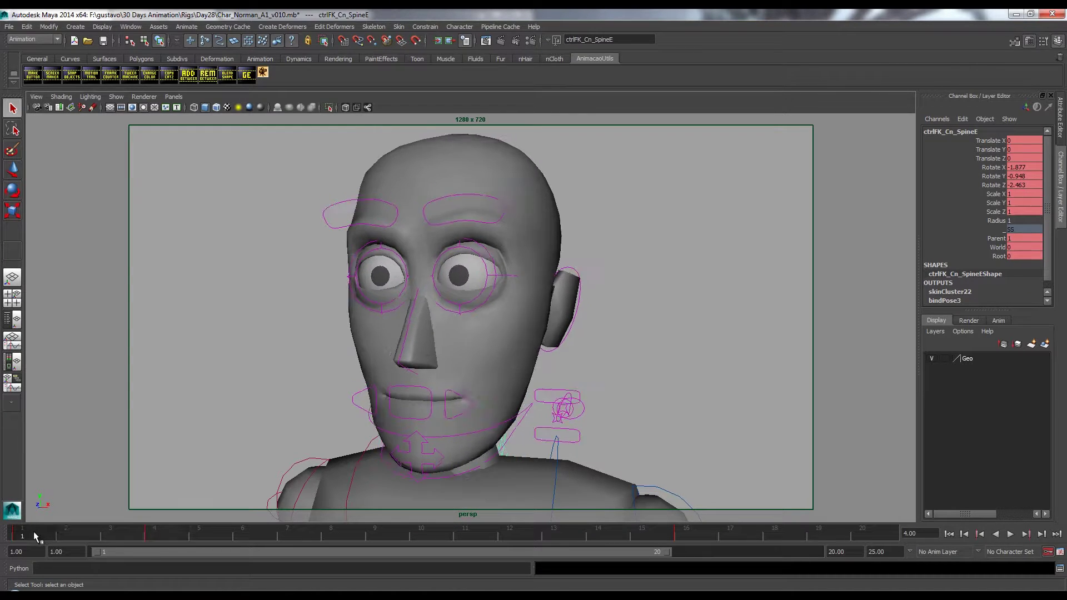
Refine the neck control's frame 4 rotation to about -4.95, -0.83 and -1.1 degrees in X, Y and Z, and play back the turn
key(alt+v)
key(e)
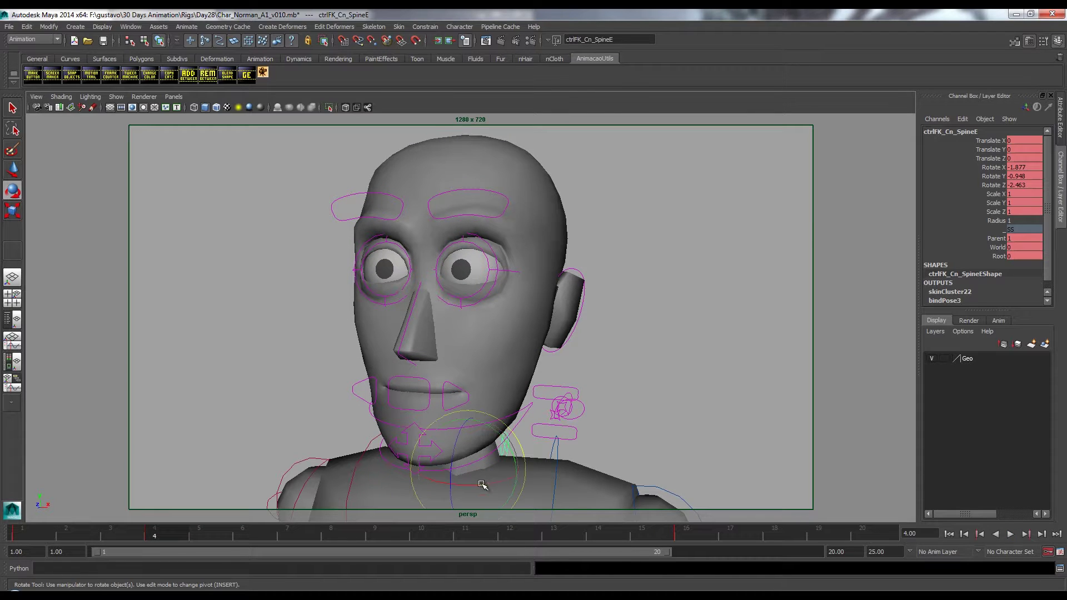
drag(484, 486, 476, 485)
key(q)
key(alt+v)
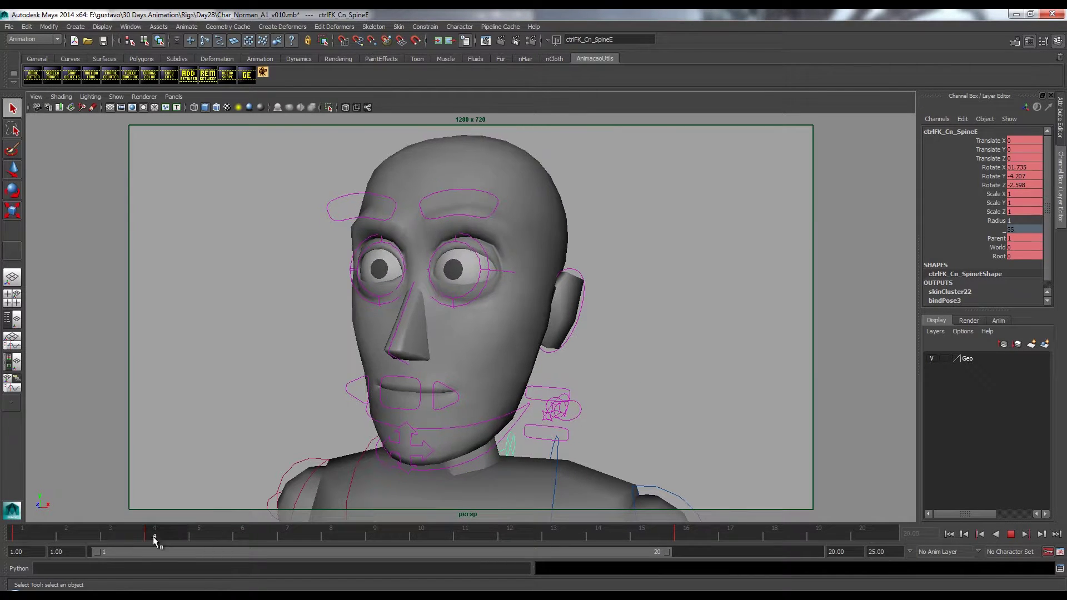
key(alt+v)
key(e)
drag(460, 443, 453, 446)
key(q)
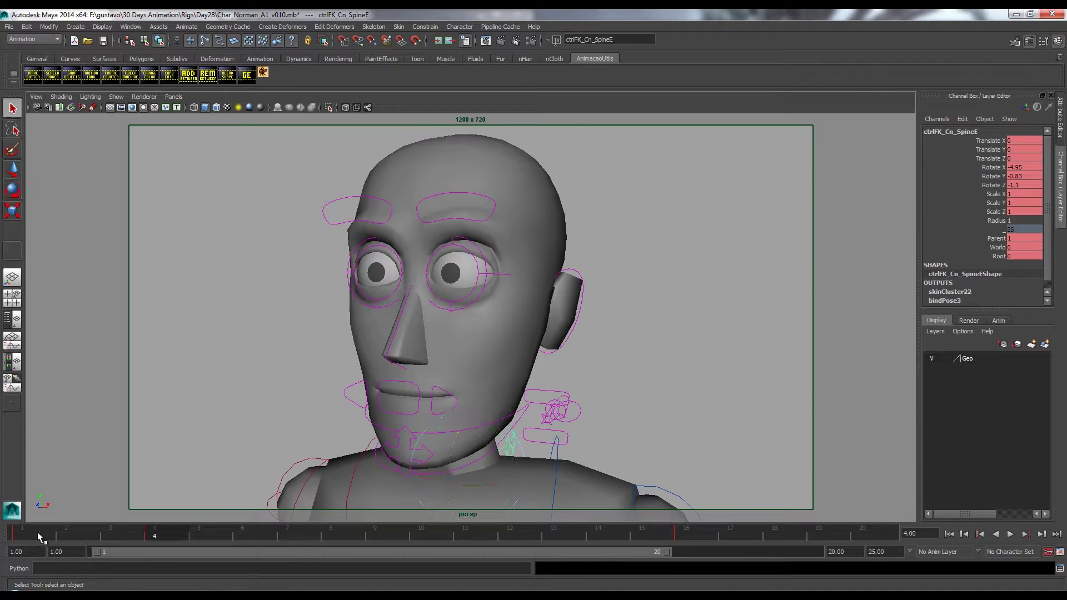
click(37, 532)
key(alt+v)
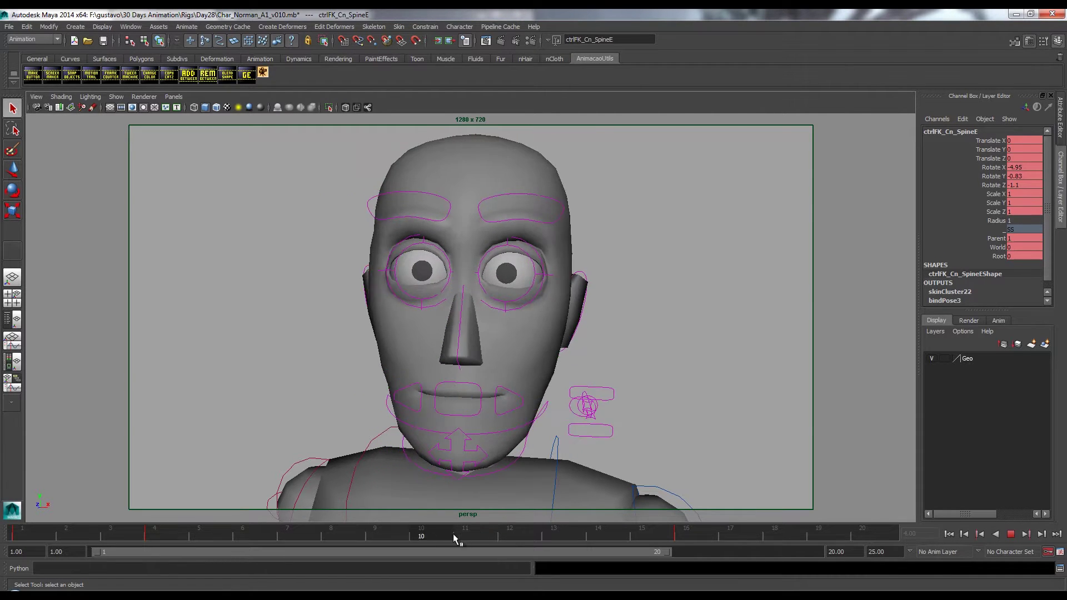
Key the neck control at frame 8 with a dipped pose, rotated to about -7.4, 1.9 and 9.3 degrees in X, Y and Z
click(348, 541)
key(e)
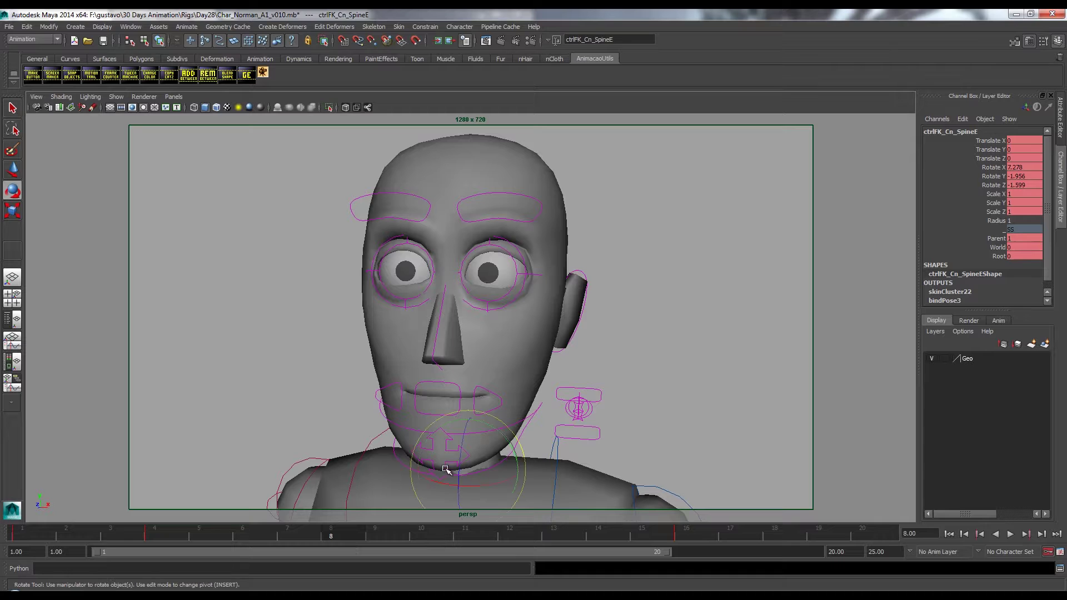
drag(453, 468, 493, 448)
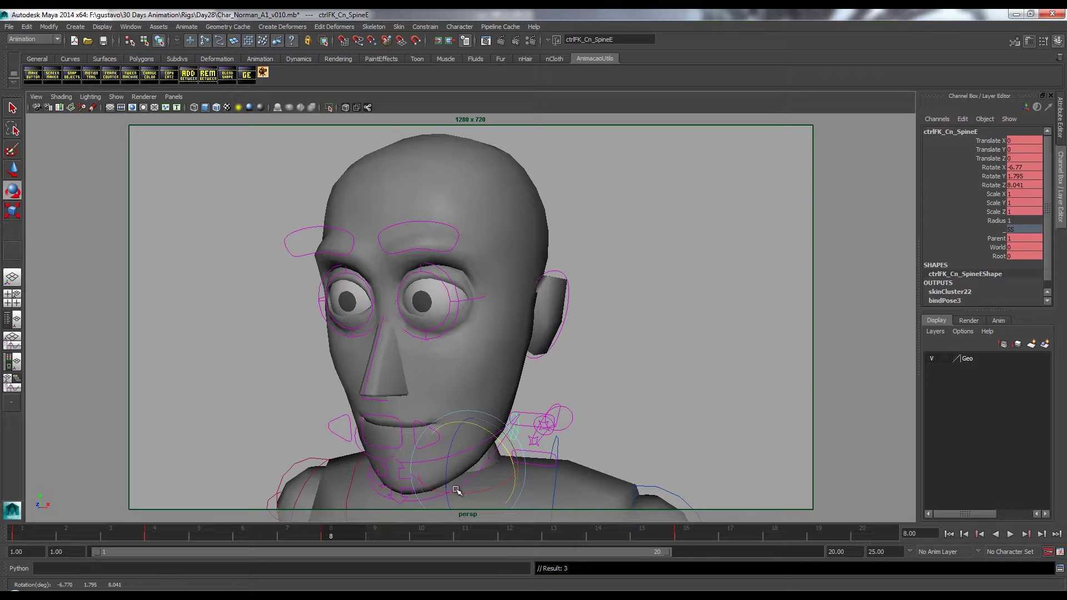
drag(457, 490, 440, 488)
key(q)
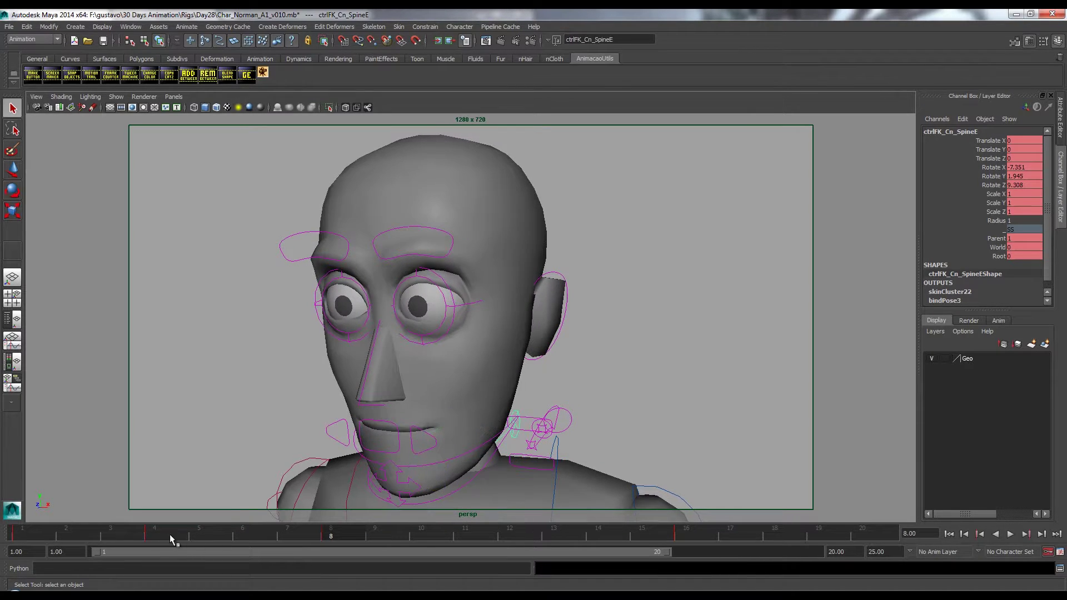
Play back and scrub the head turn, comparing the poses at frames 1, 4, 8 and 16
key(alt+v)
drag(343, 533, 687, 539)
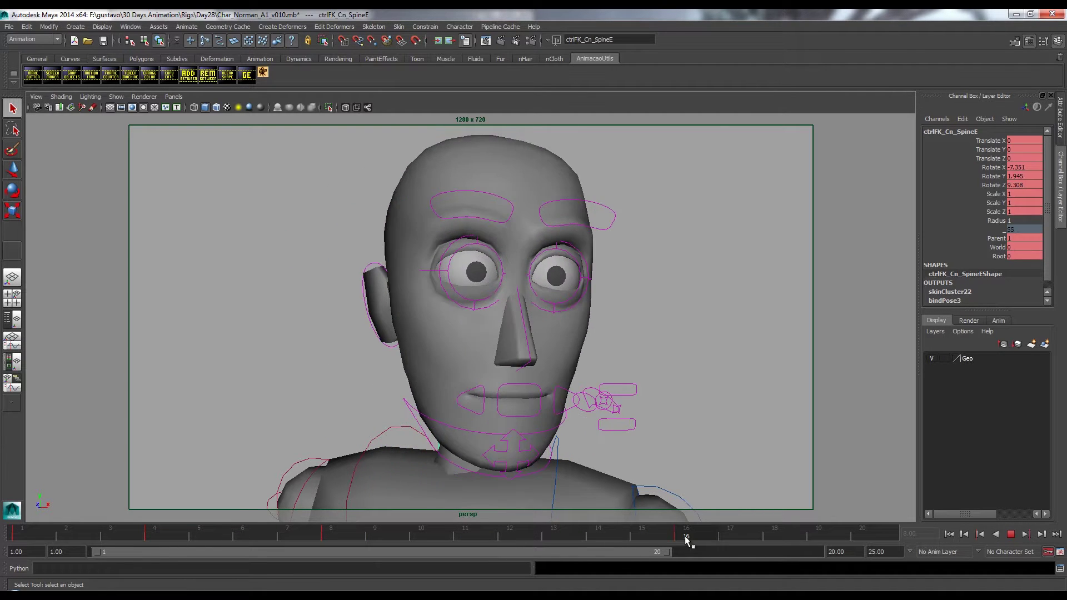
key(alt+v)
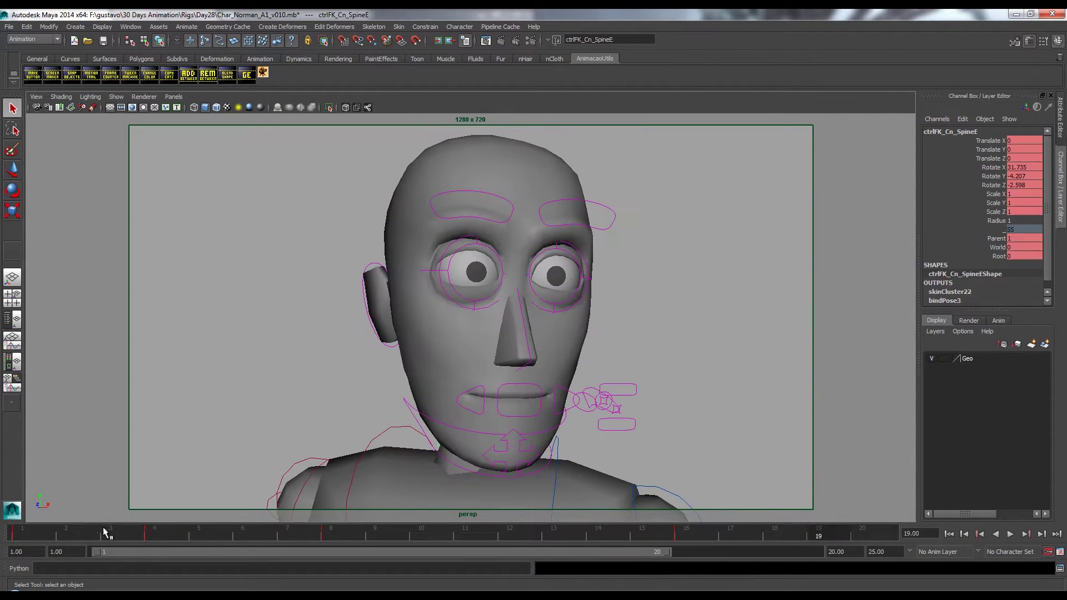
drag(25, 533, 692, 535)
key(alt+v)
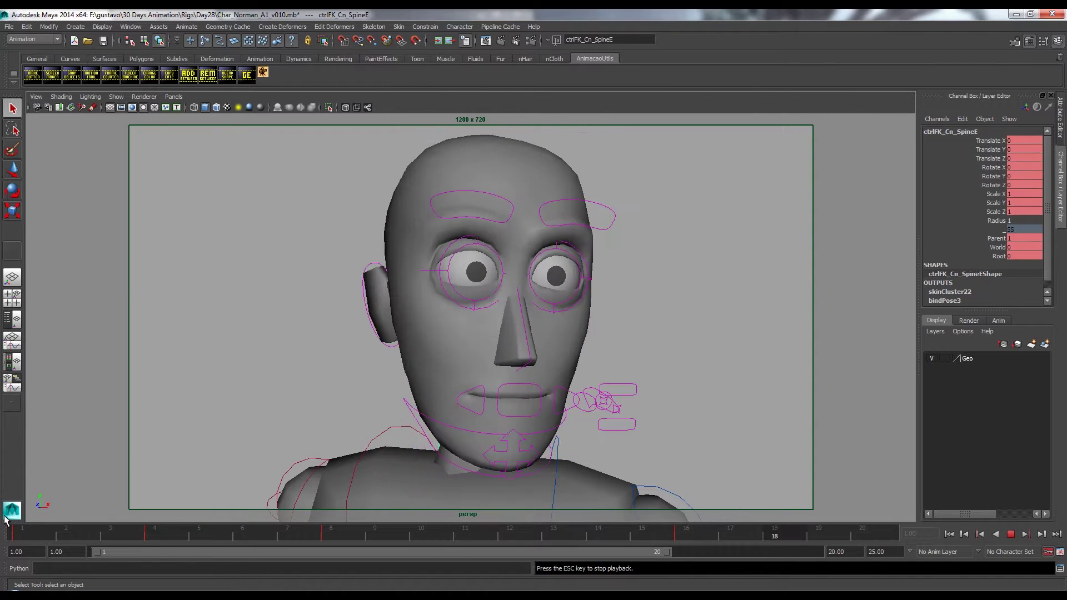
key(Escape)
key(alt+v)
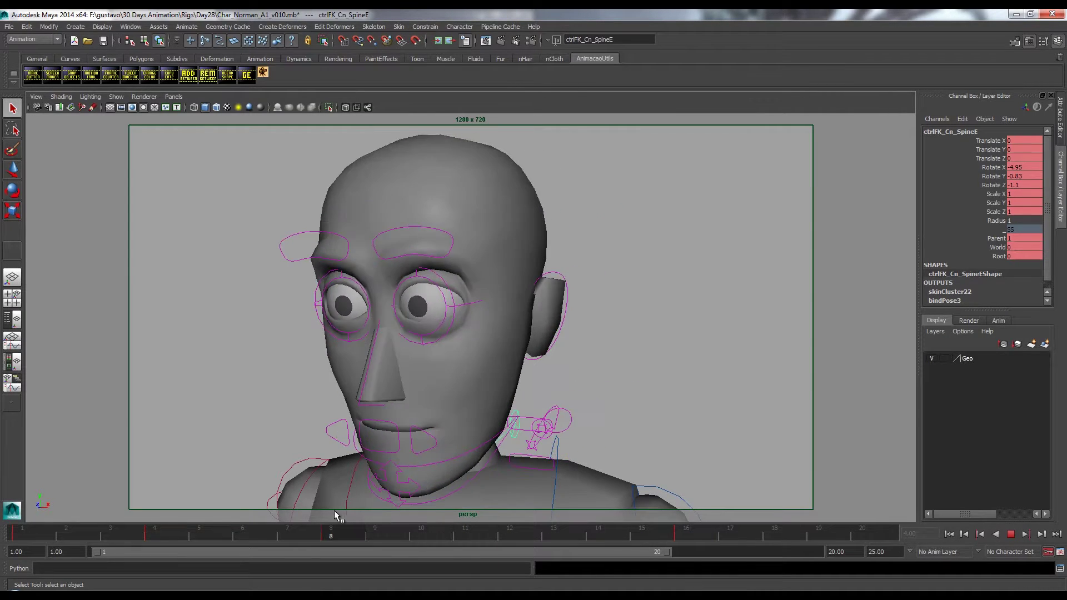
key(alt+v)
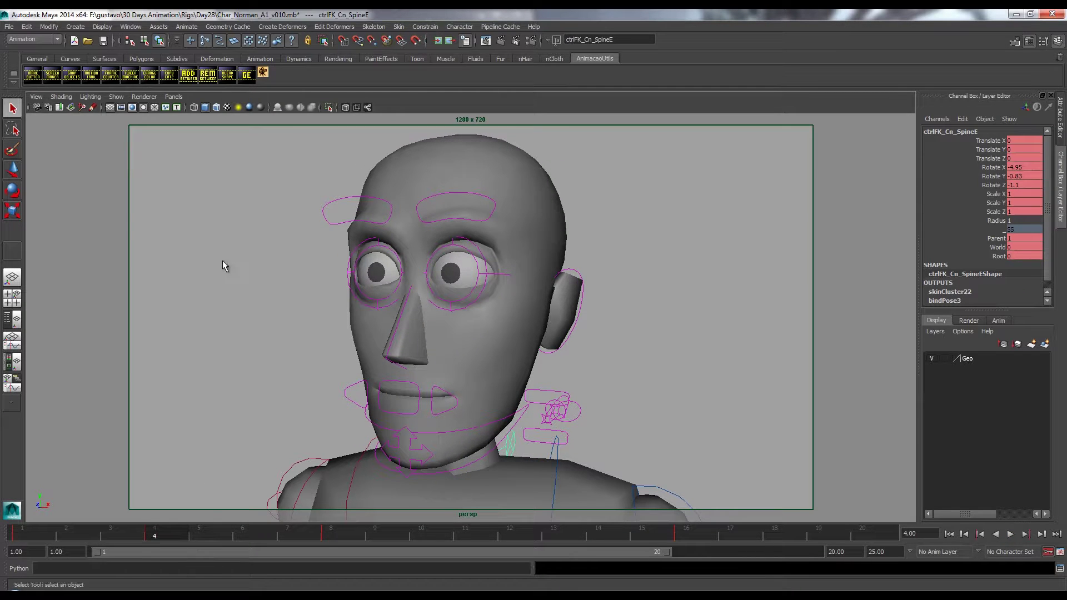
Open the Graph Editor clear of the face and frame only the neck control's Rotate X curve
click(132, 26)
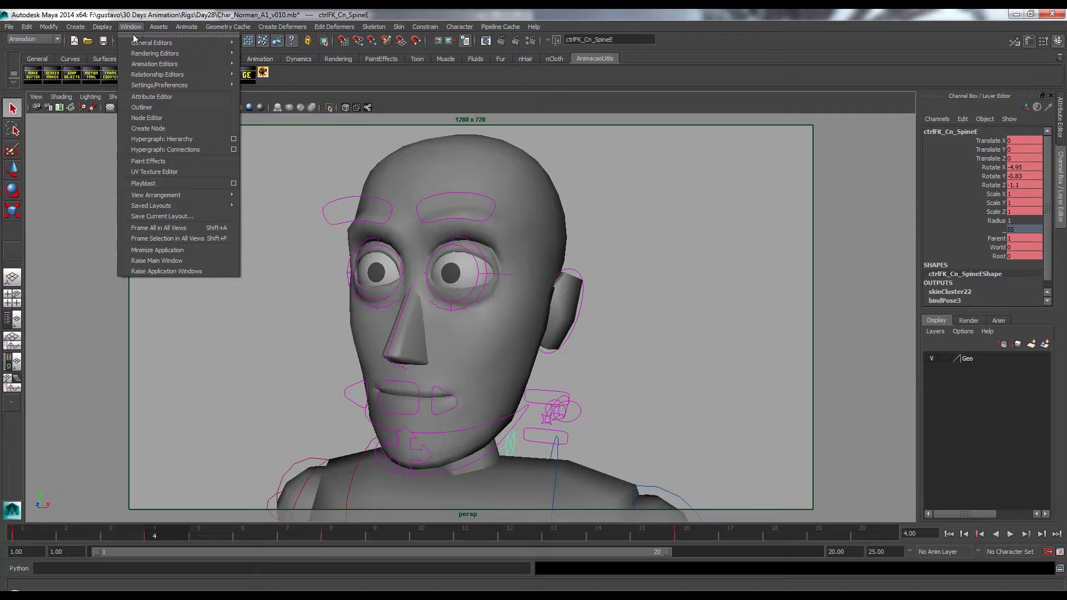
mouse_move(184, 64)
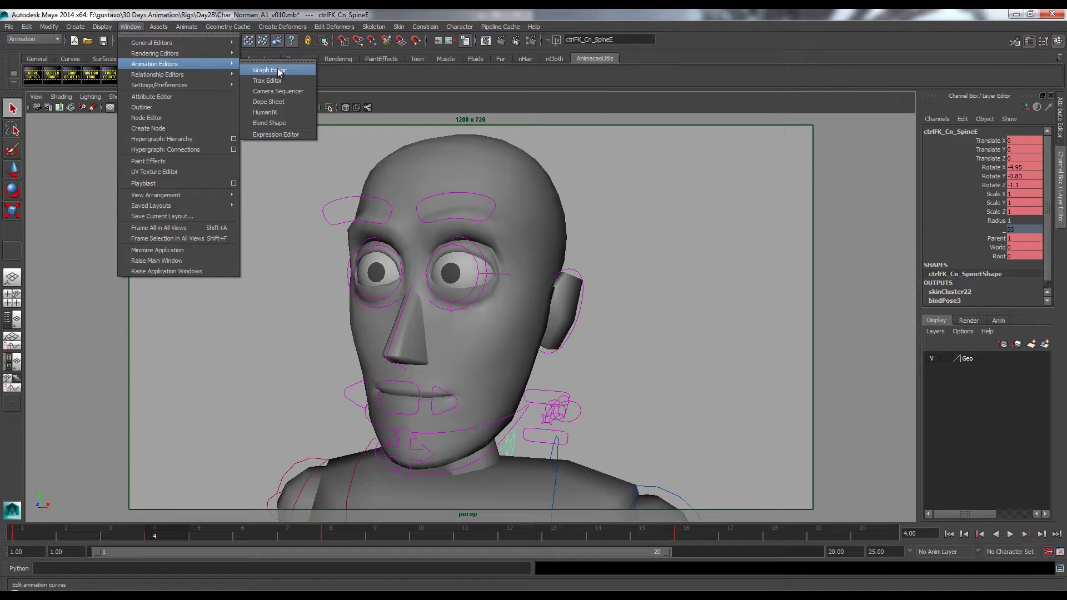
click(269, 71)
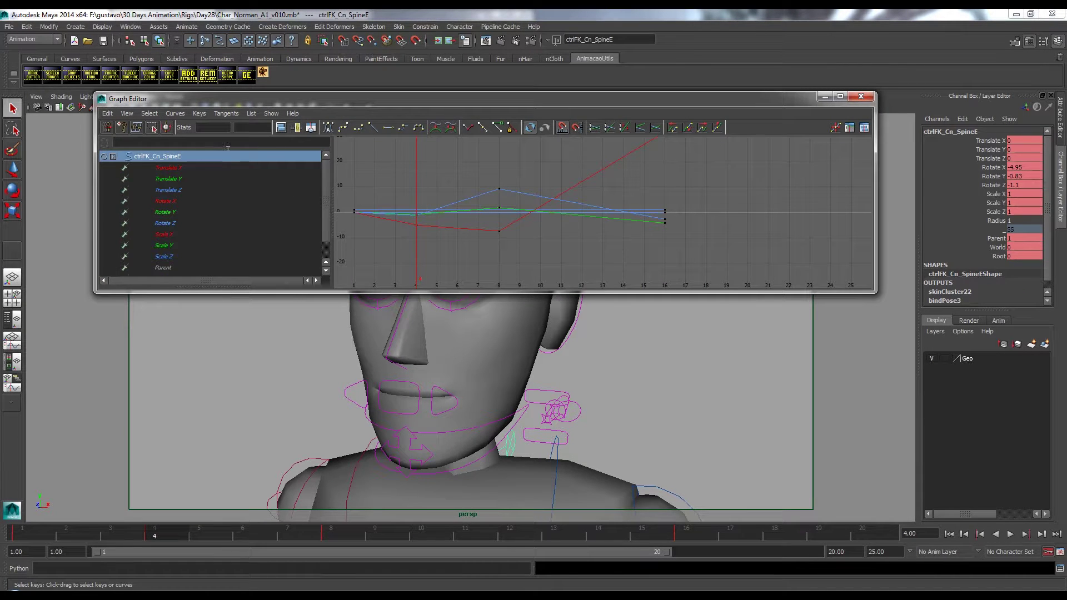
drag(275, 102, 311, 41)
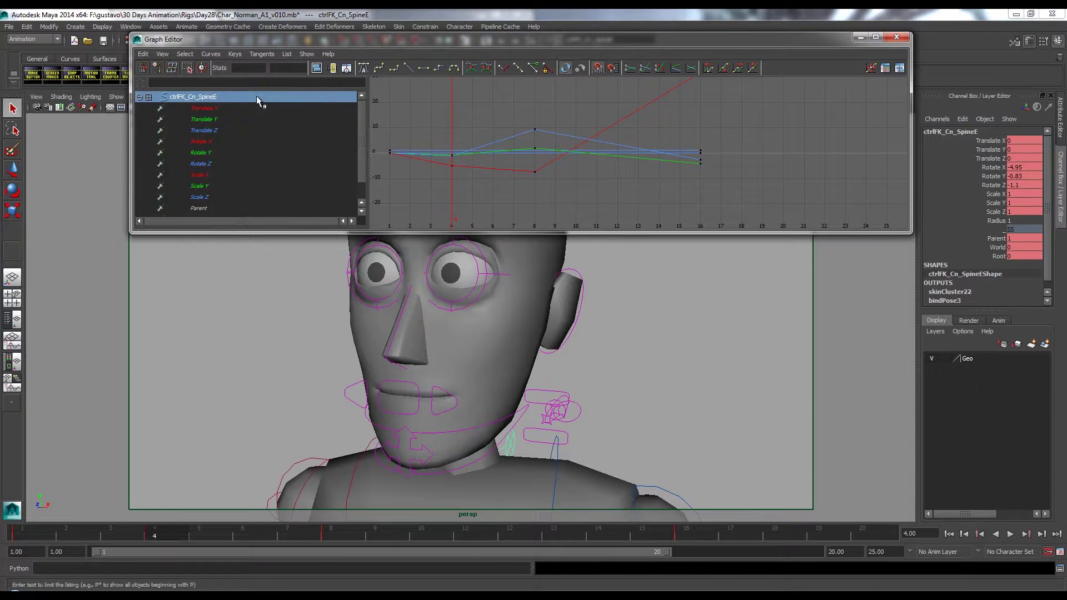
click(211, 141)
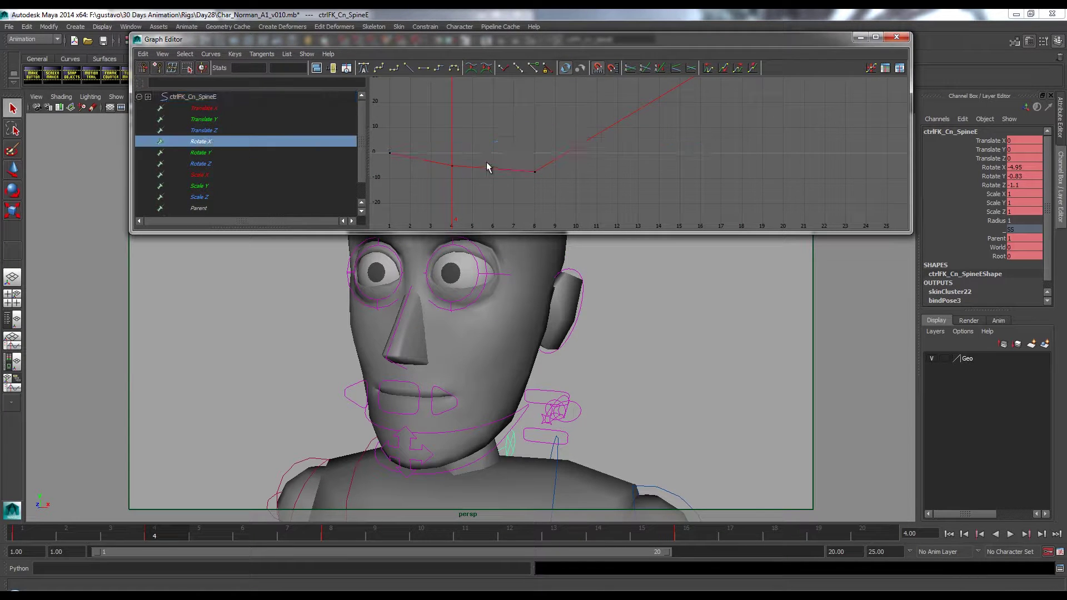
key(f)
alt+right_drag(573, 173, 562, 174)
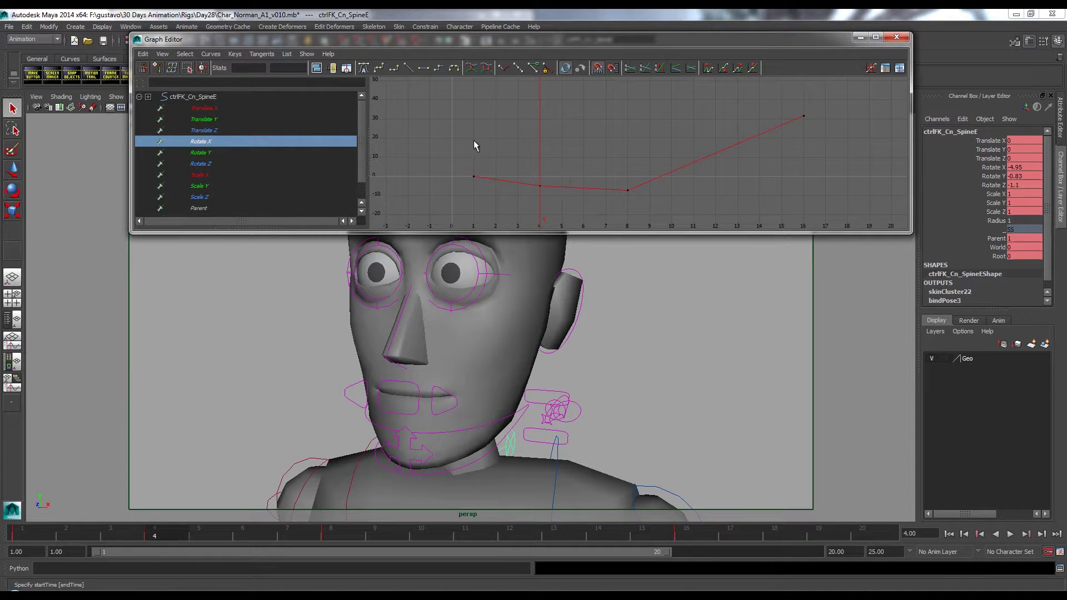
Give the Rotate X curve's keys at frames 1, 8 and 16 flat tangents
key(y)
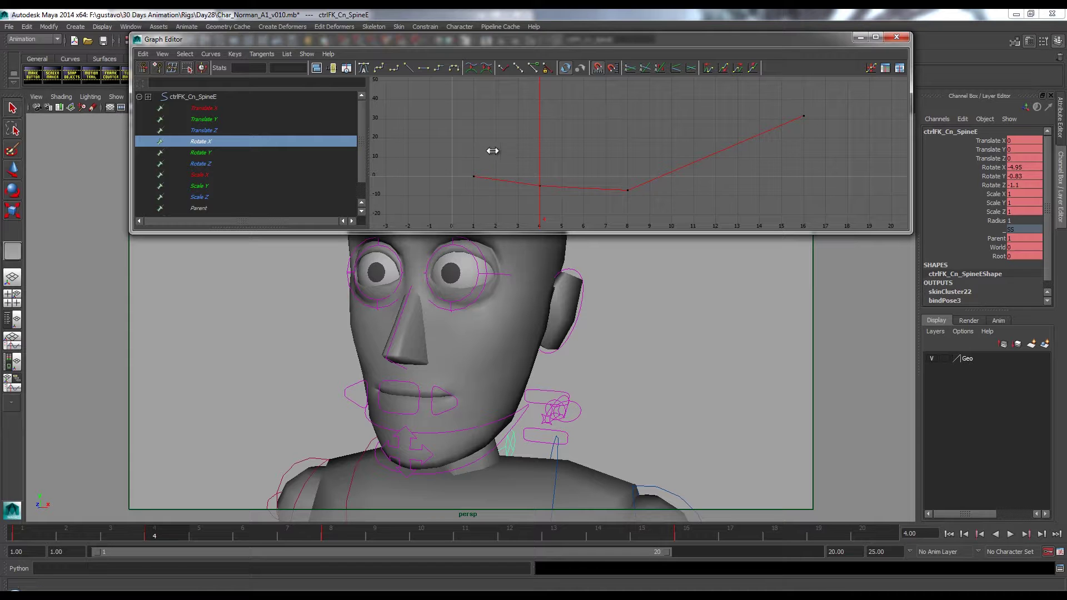
click(478, 144)
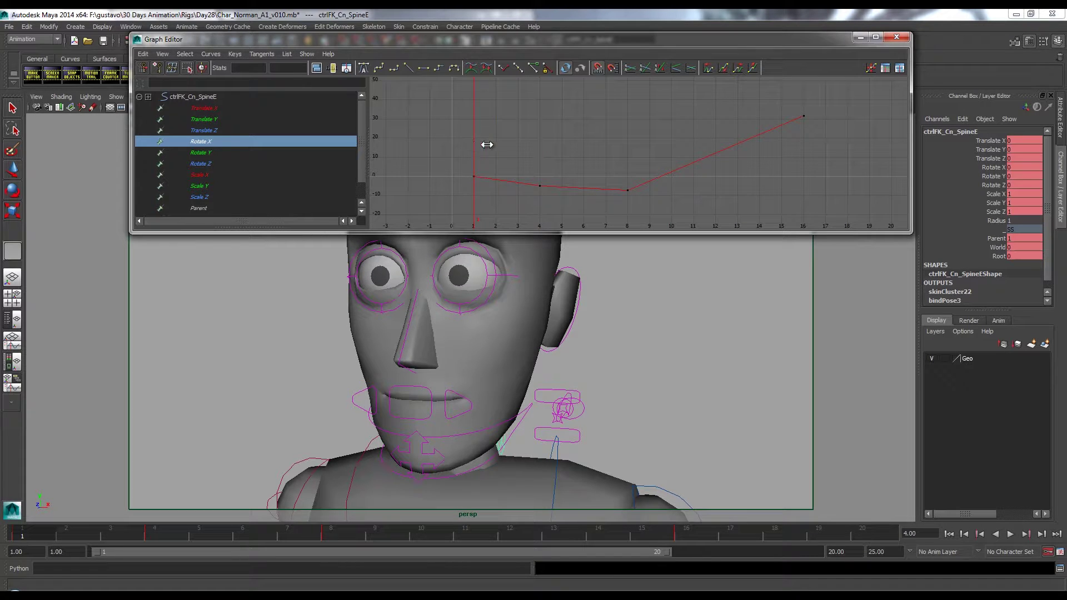
mouse_move(487, 144)
mouse_down()
mouse_move(630, 151)
mouse_move(474, 140)
mouse_move(534, 138)
mouse_move(484, 138)
mouse_move(491, 146)
mouse_up()
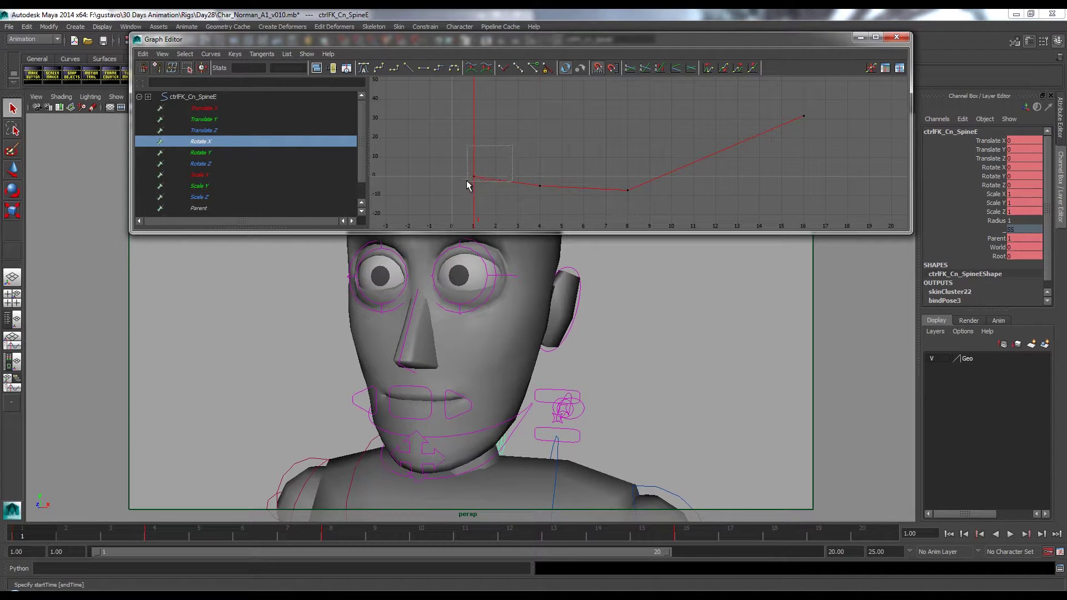
drag(465, 180, 467, 181)
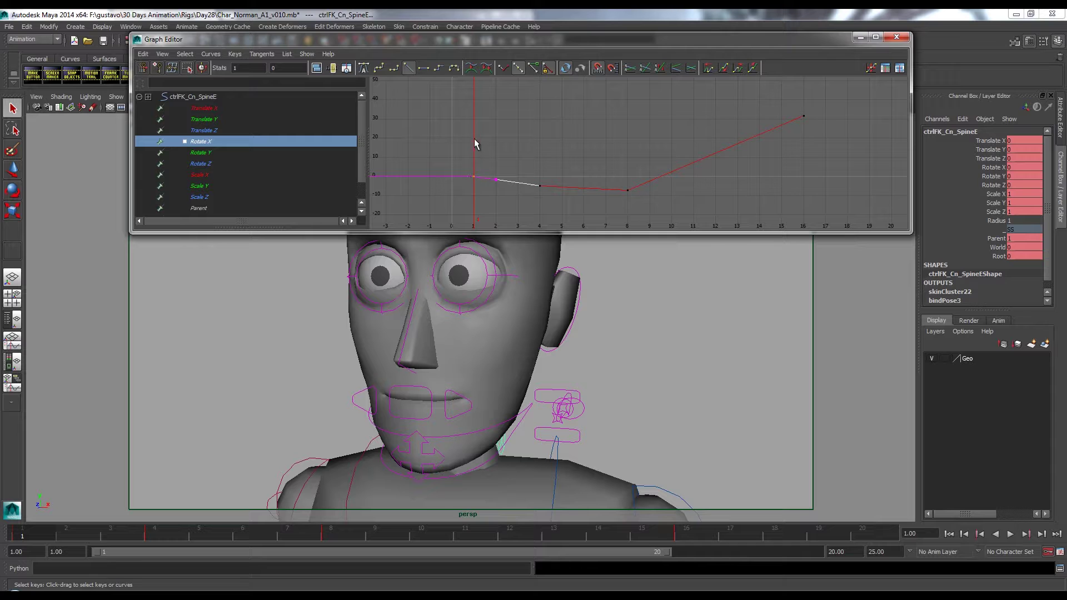
click(424, 70)
mouse_move(522, 129)
mouse_down()
mouse_move(614, 152)
mouse_move(674, 205)
mouse_up()
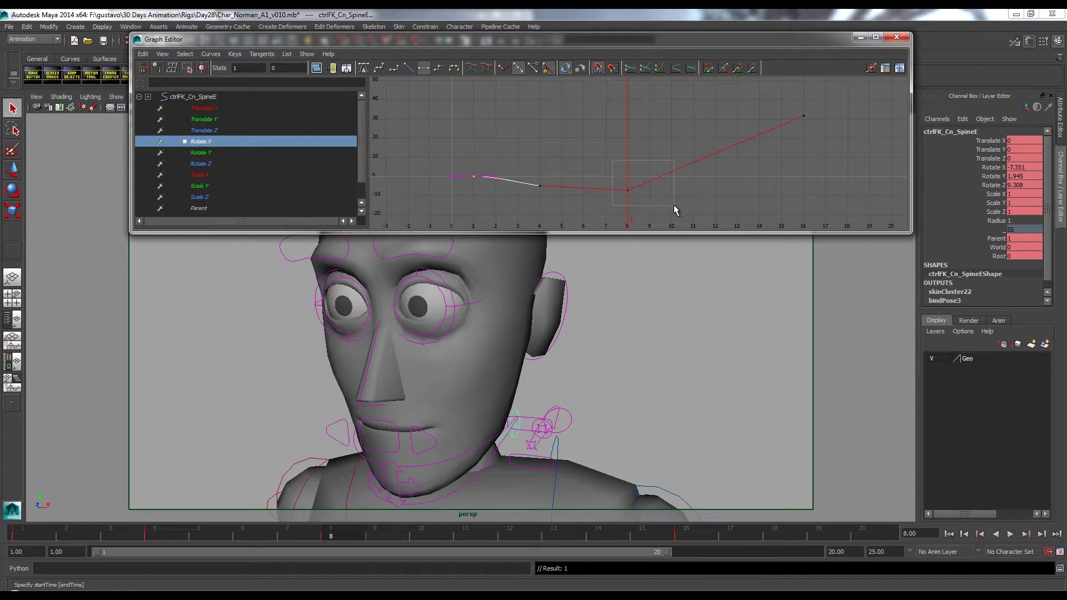
click(423, 69)
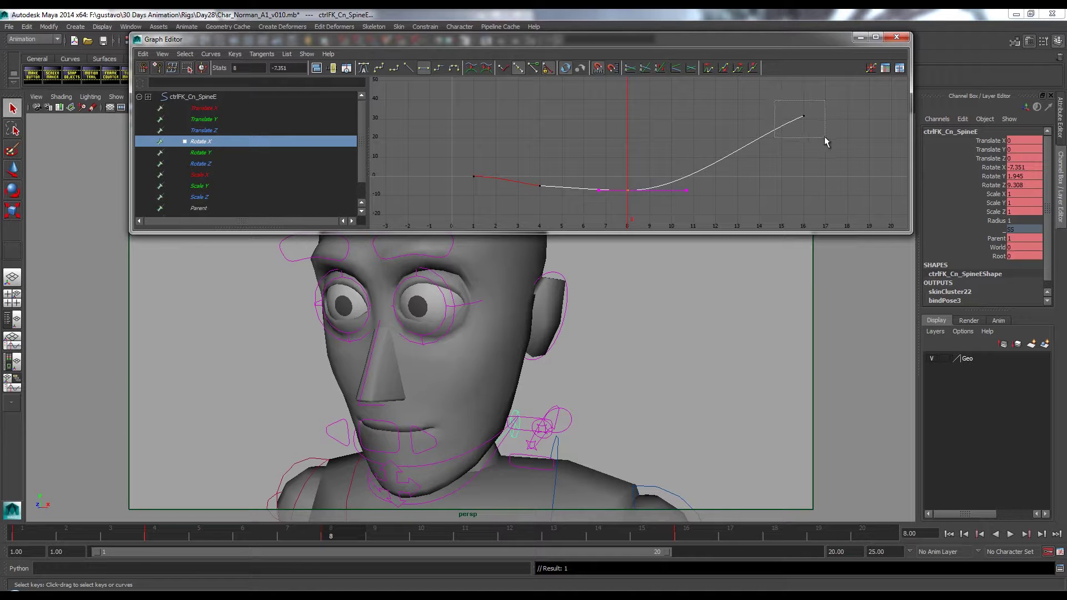
drag(825, 137, 825, 136)
click(423, 68)
Give the Rotate X key at frame 4 a spline tangent and steepen its outgoing handle slightly to smooth the curve
drag(614, 146, 509, 208)
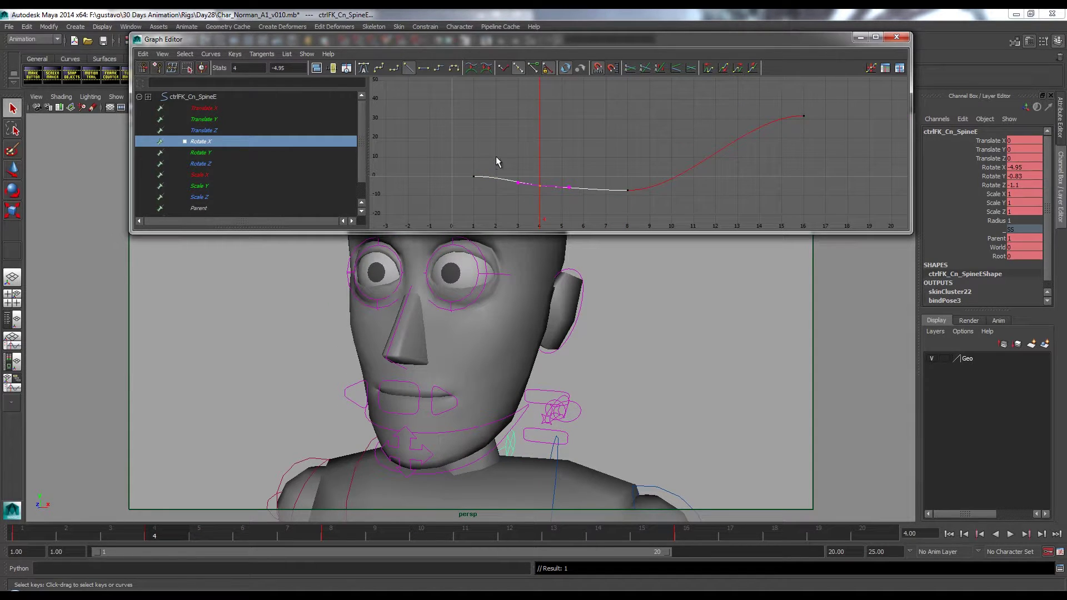
key(f)
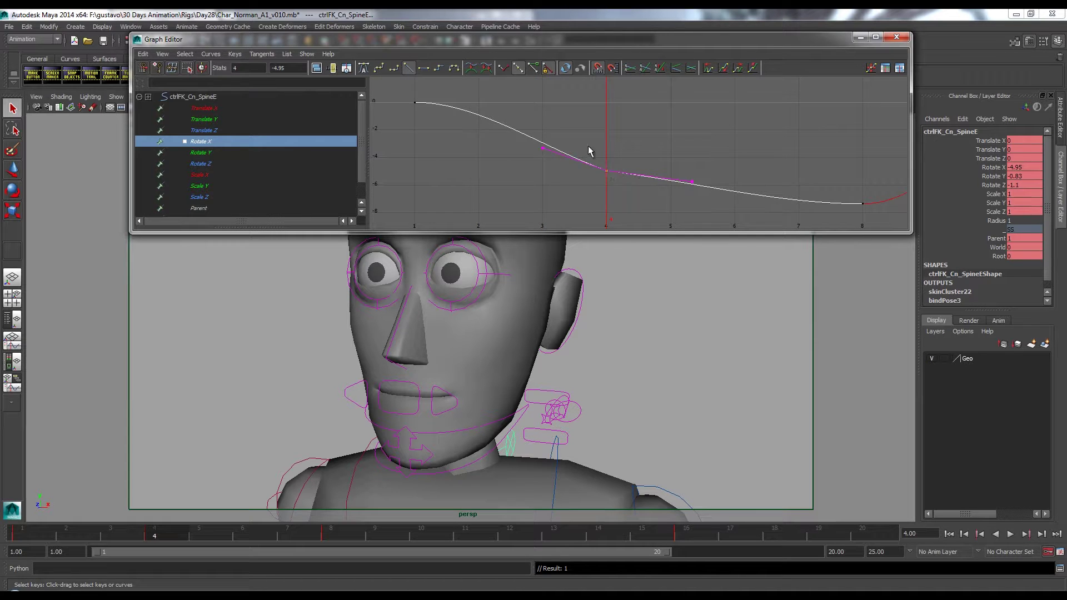
click(378, 69)
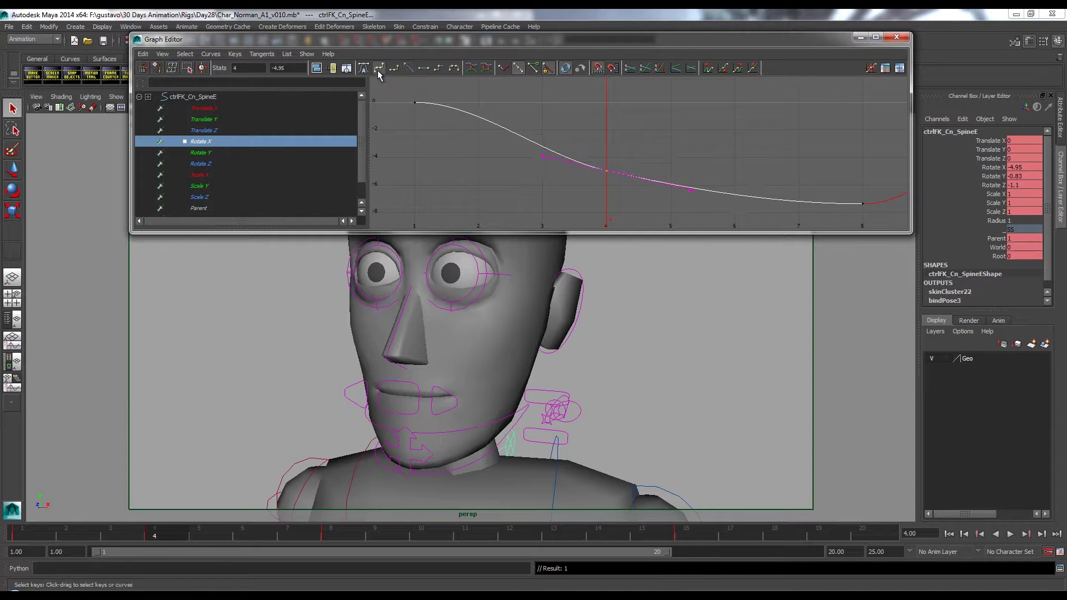
drag(692, 204, 694, 202)
key(w)
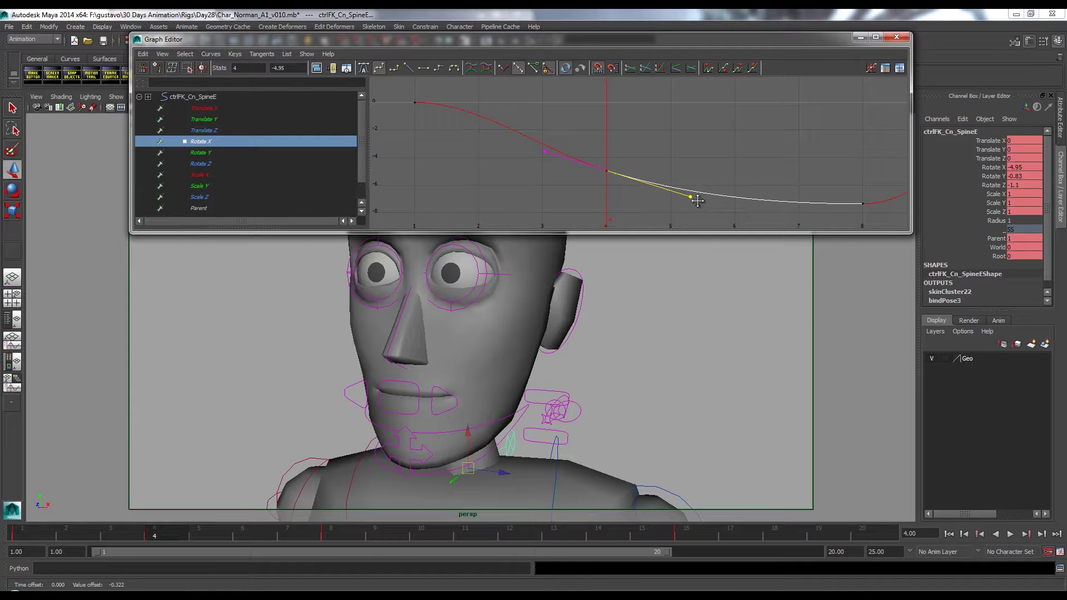
drag(476, 114, 593, 136)
Give all keys on the neck control's Rotate Y and Rotate Z curves flat tangents
click(208, 153)
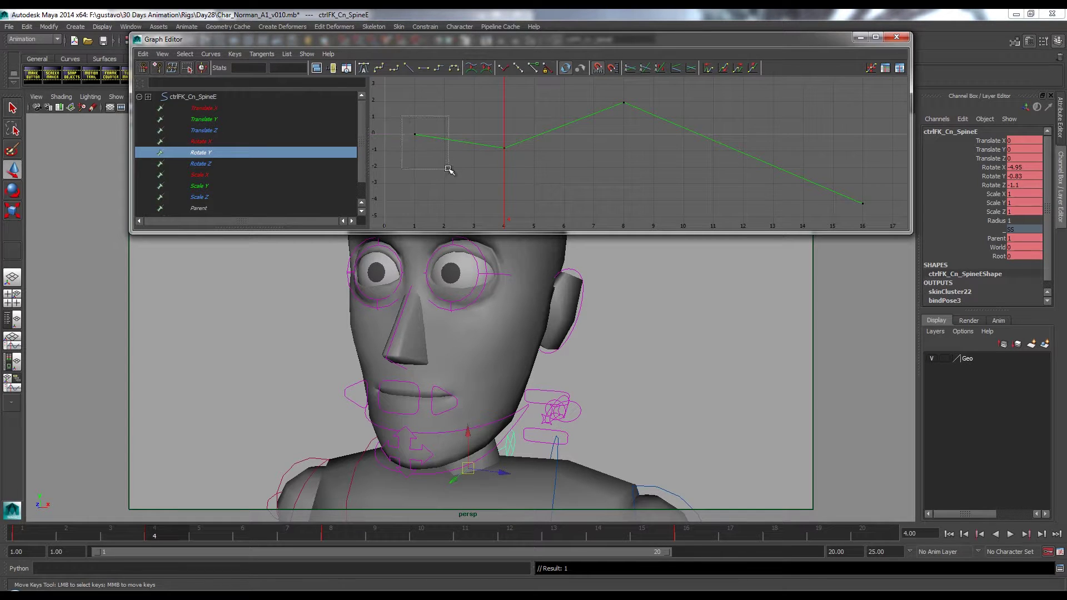
drag(448, 169, 450, 170)
drag(667, 136, 667, 136)
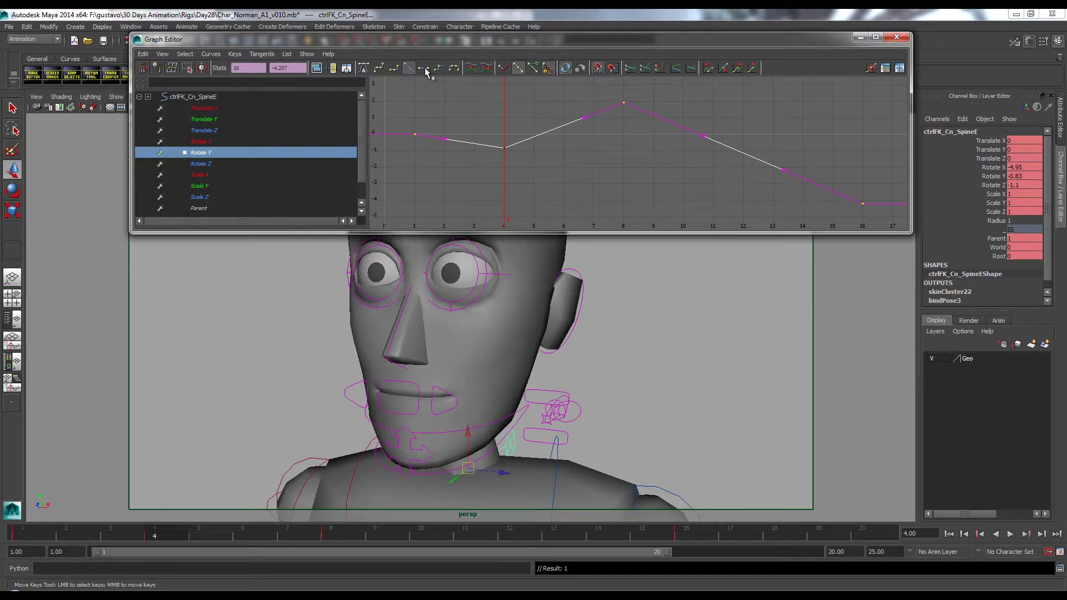
click(500, 95)
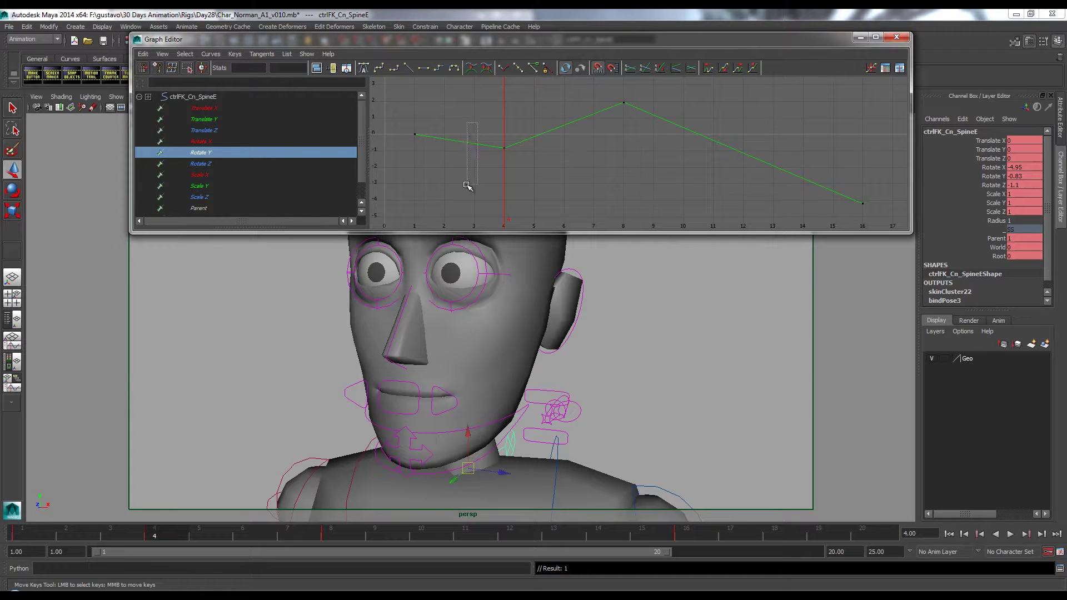
drag(467, 186, 467, 185)
click(427, 71)
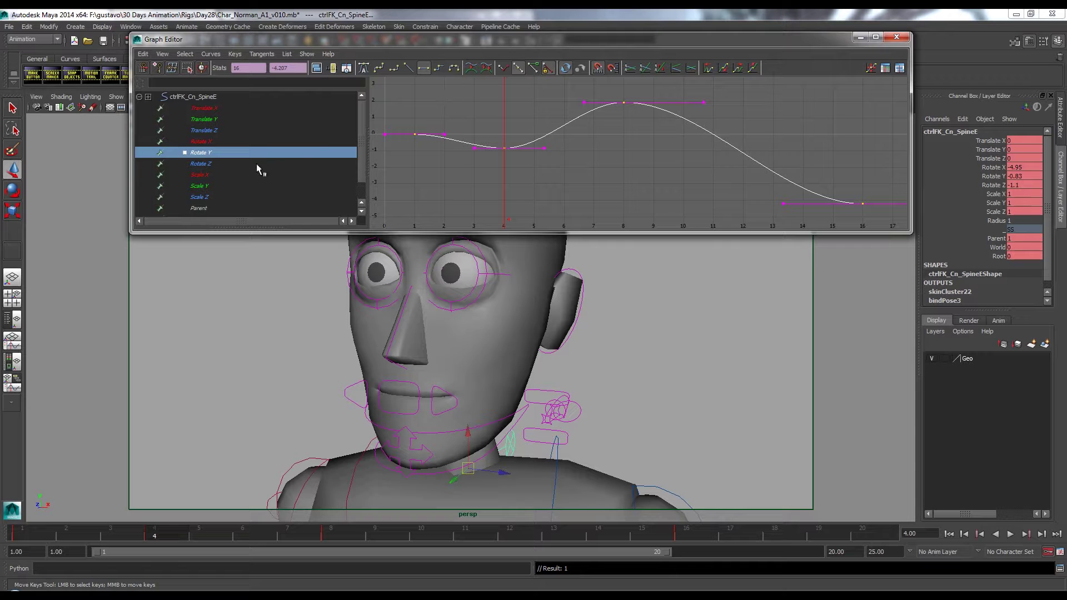
click(222, 164)
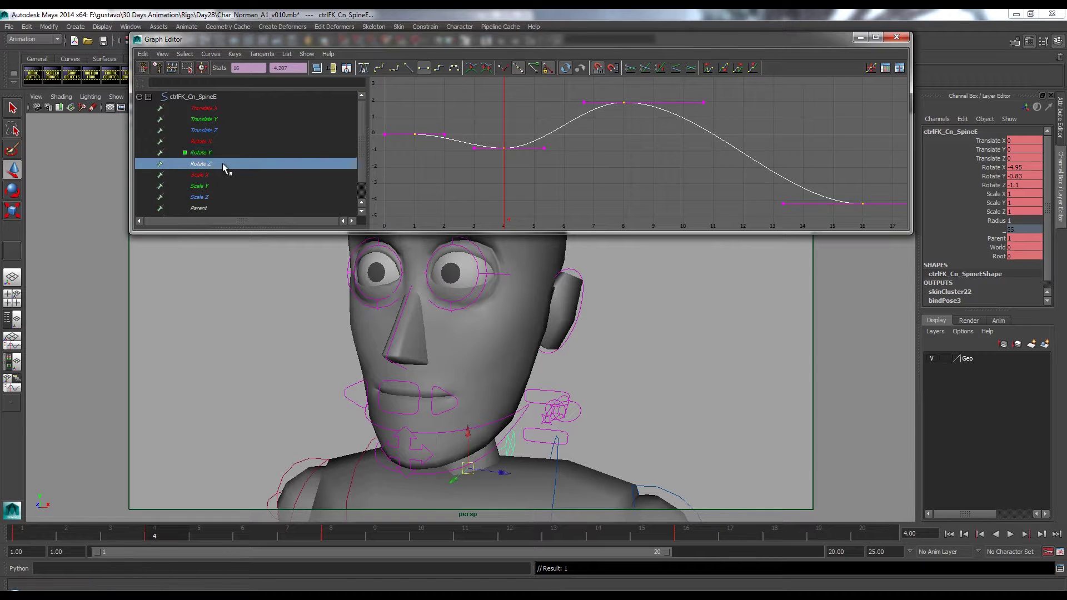
click(425, 69)
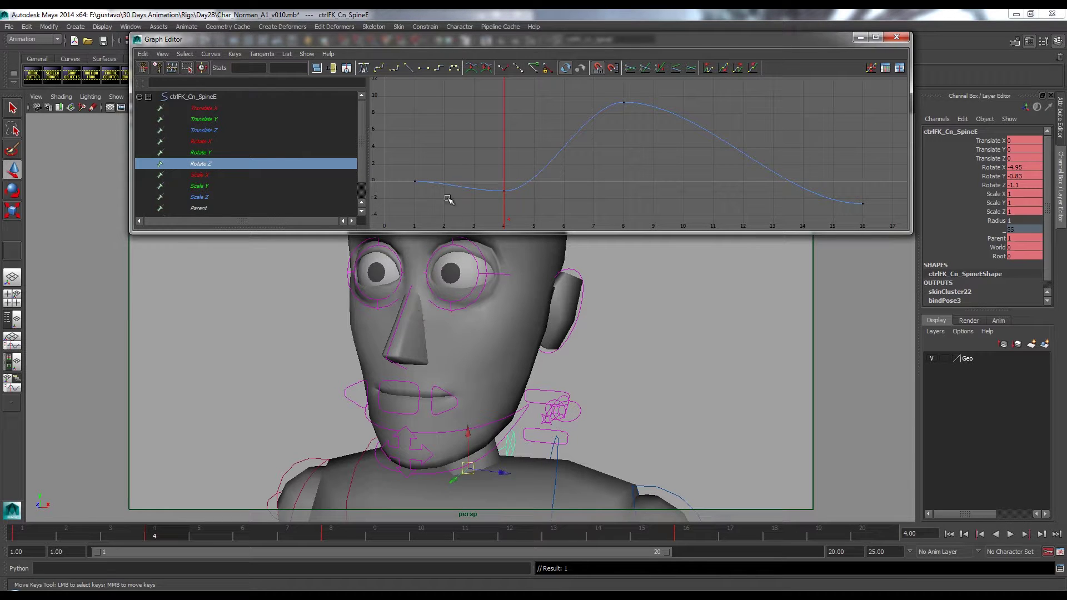
Put the Graph Editor aside, then play back and scrub the smoothed head turn between frames 1 and 8
mouse_move(449, 199)
mouse_down()
mouse_move(419, 167)
mouse_move(703, 185)
mouse_move(802, 276)
mouse_move(708, 178)
mouse_move(414, 153)
mouse_move(772, 200)
mouse_move(447, 178)
mouse_up()
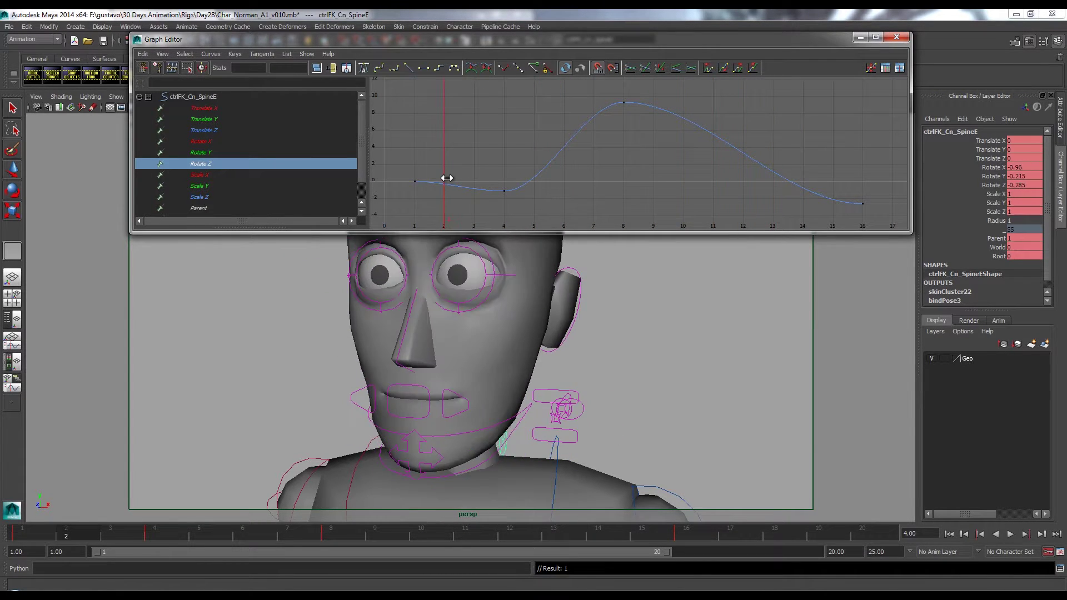
key(w)
click(859, 38)
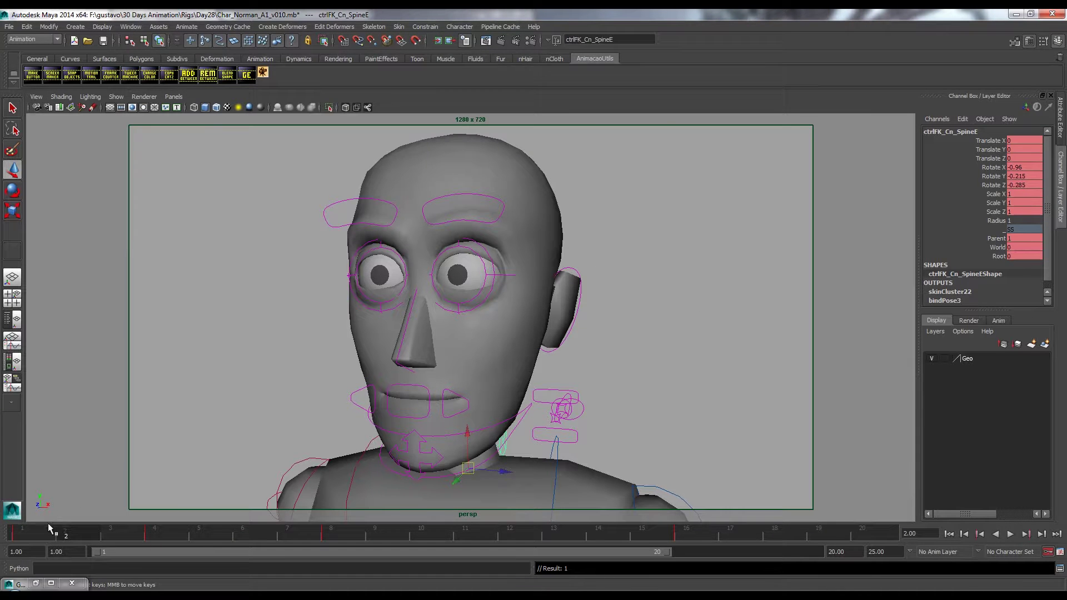
click(23, 536)
key(alt+v)
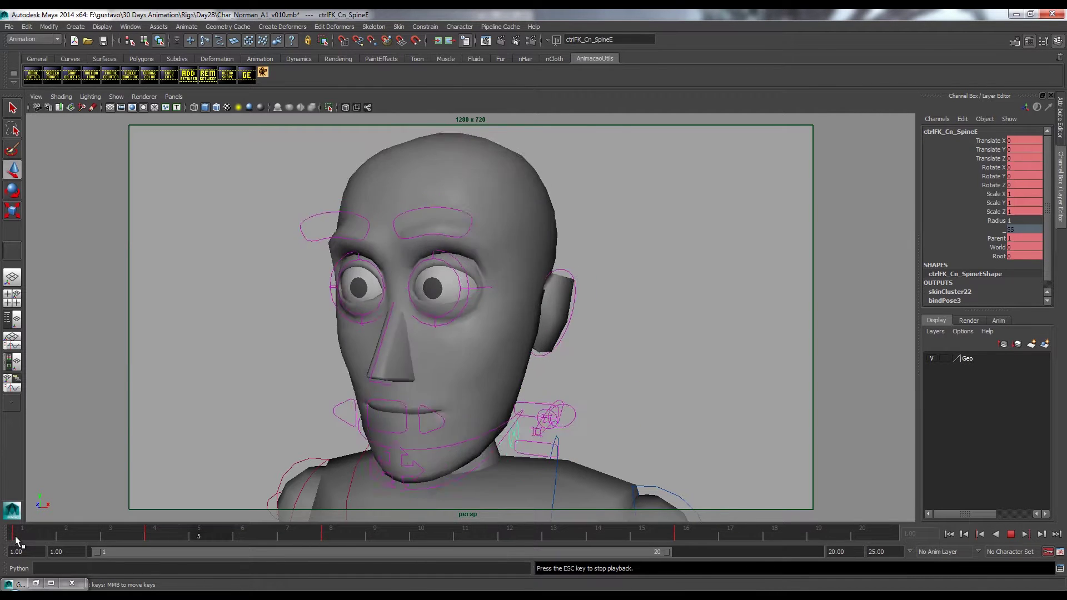
key(Escape)
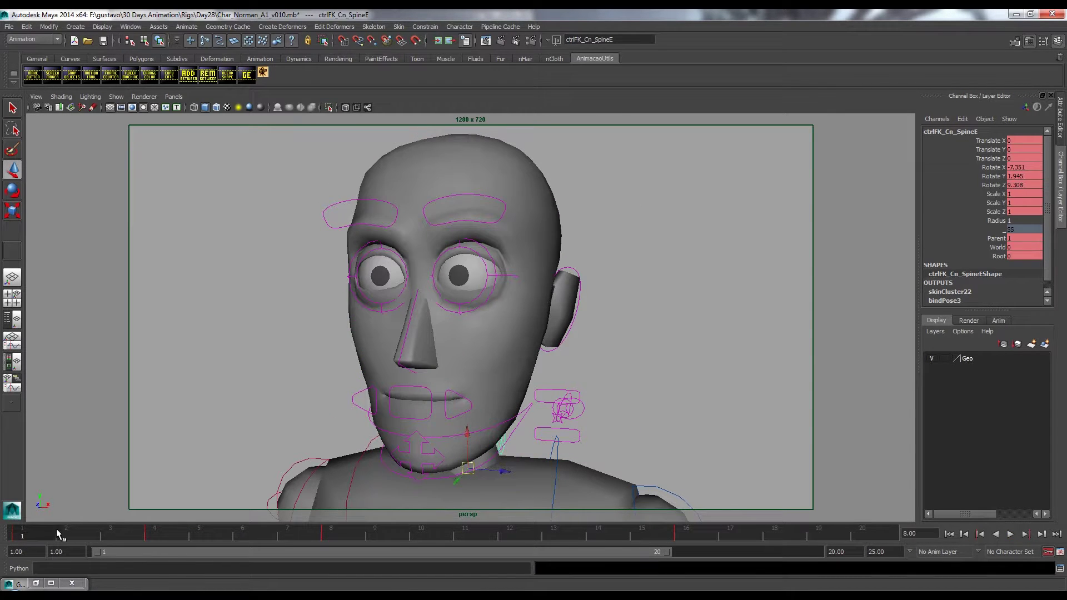
key(alt+v)
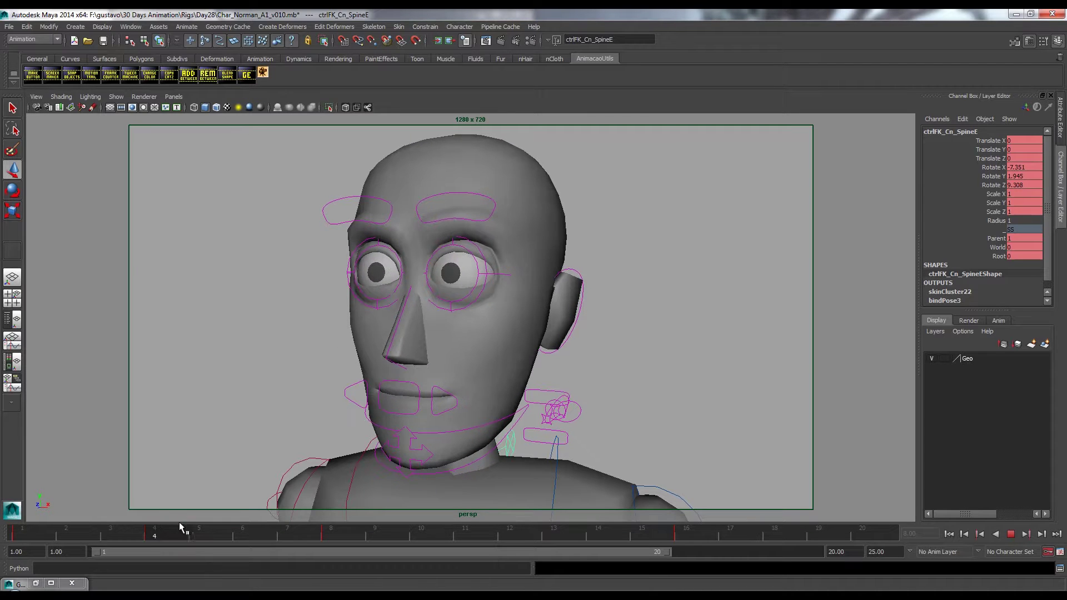
mouse_move(332, 531)
mouse_down()
mouse_move(670, 530)
mouse_move(142, 523)
mouse_move(3, 532)
mouse_move(441, 540)
mouse_move(160, 532)
mouse_move(336, 538)
mouse_up()
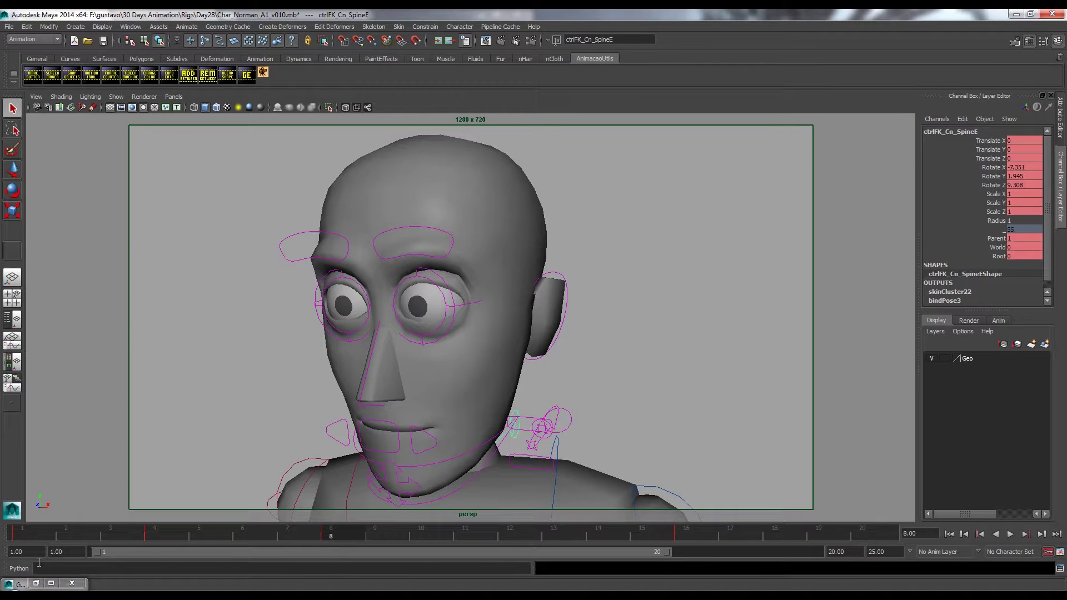
Examine the neck's Rotate X curve from frame 8 towards the final key, scrubbing to frame 14, and play back the turn
click(35, 583)
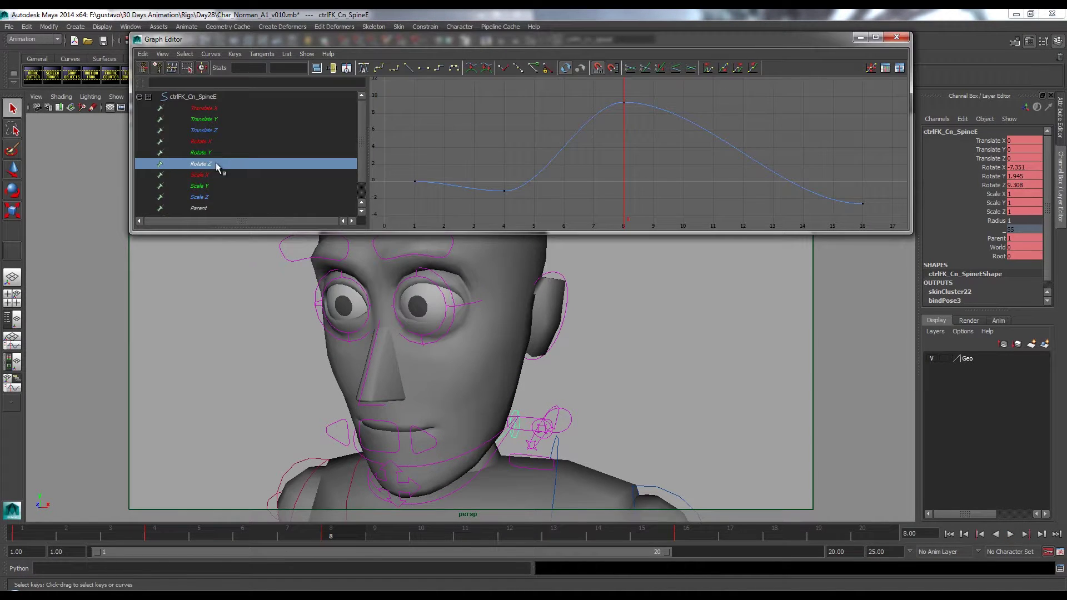
key(e)
click(207, 142)
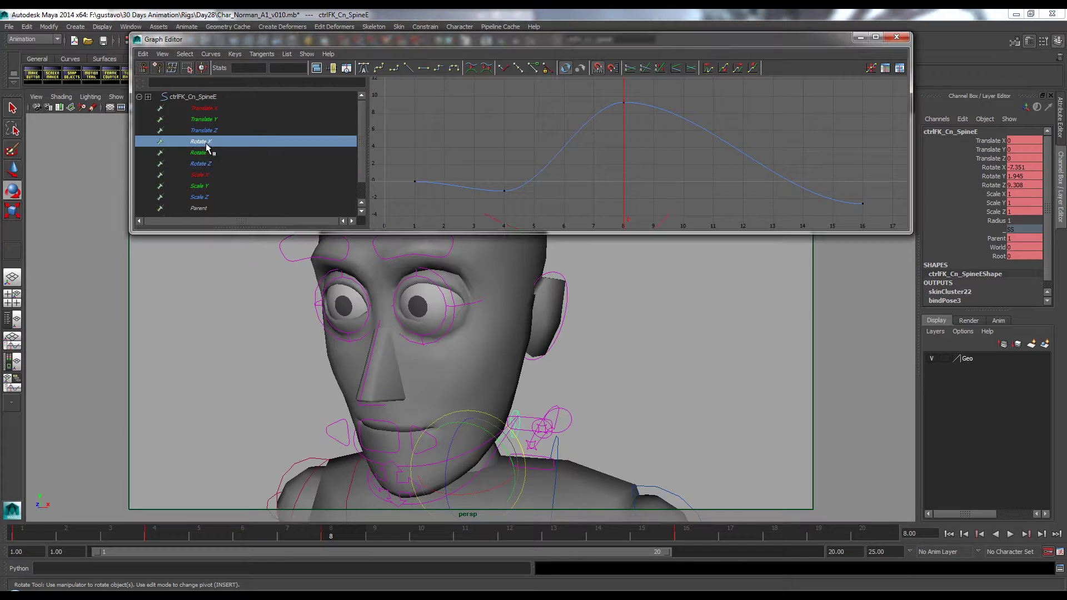
drag(599, 157, 675, 229)
alt+shift+right_drag(675, 229, 637, 206)
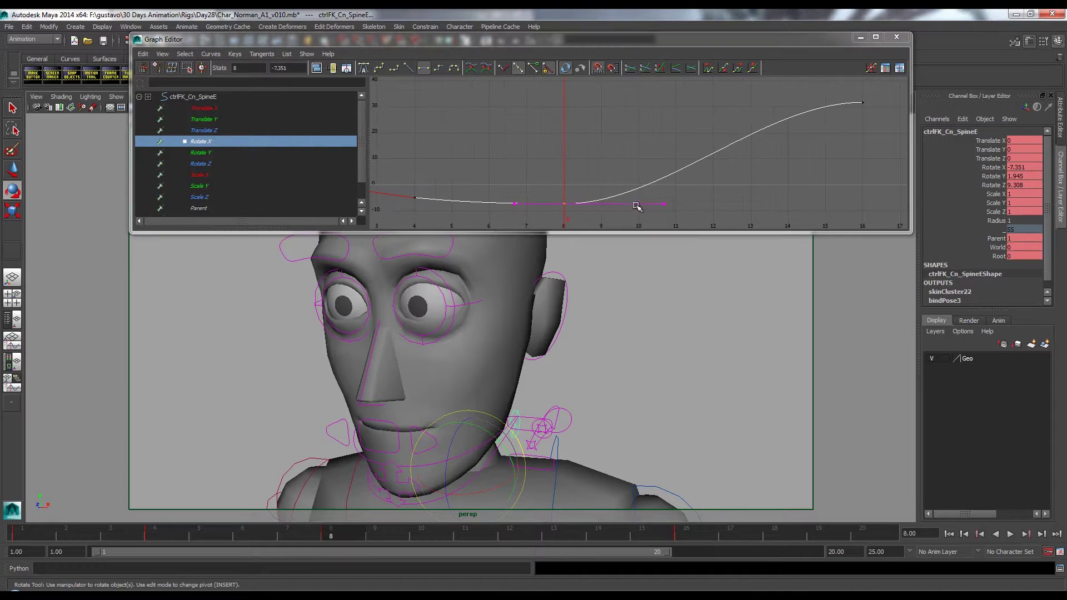
drag(555, 174, 788, 169)
key(e)
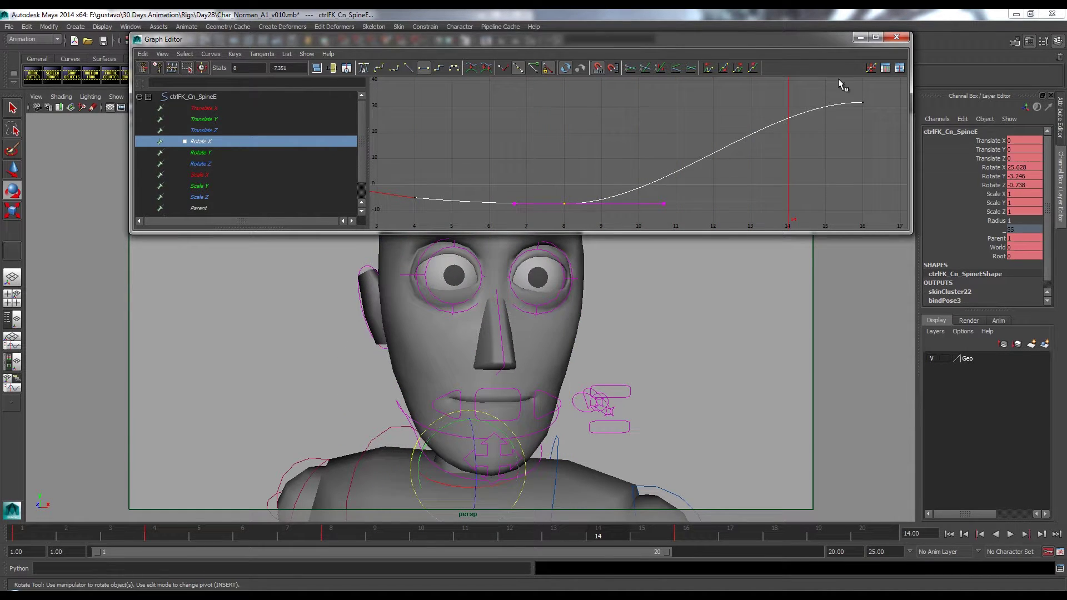
click(859, 38)
key(alt+v)
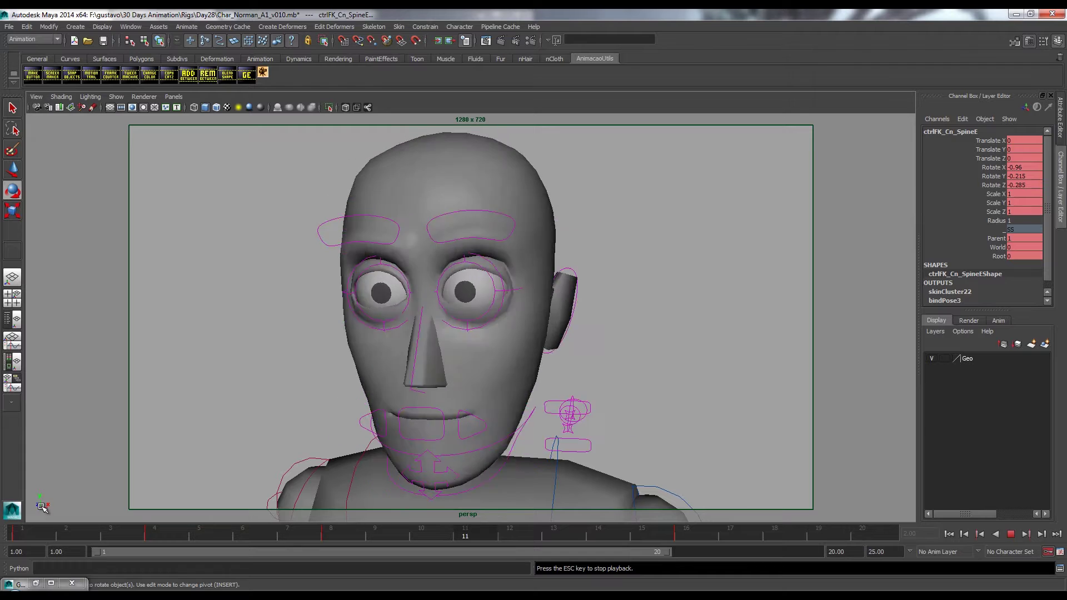
key(Escape)
Retime the head turn by moving the neck control's key from frame 16 to frame 14, and play it back
click(692, 535)
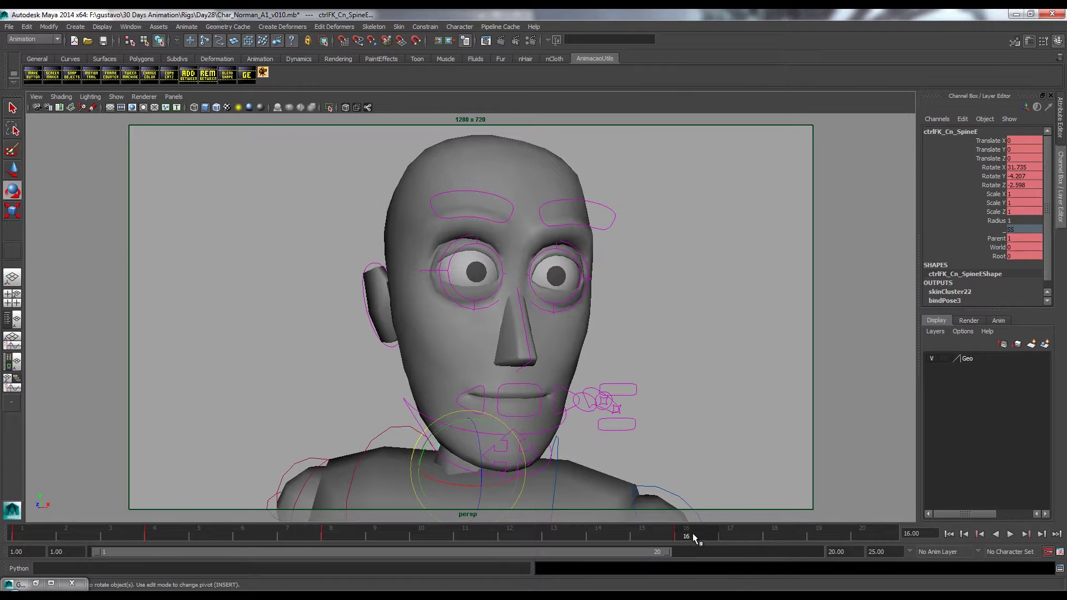
drag(696, 538, 655, 539)
key(alt+v)
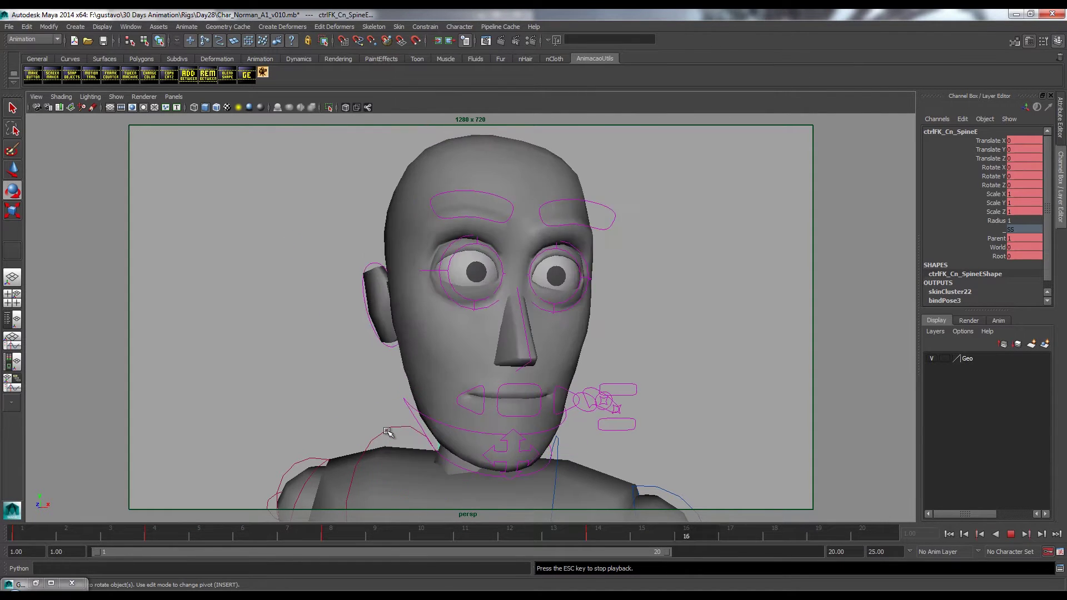
key(Escape)
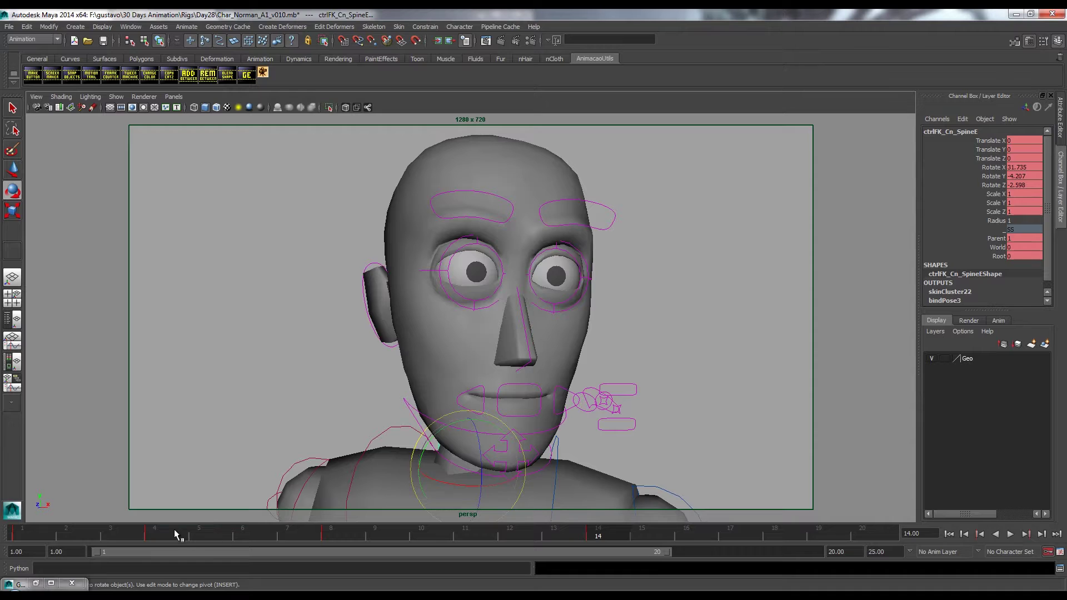
key(alt+v)
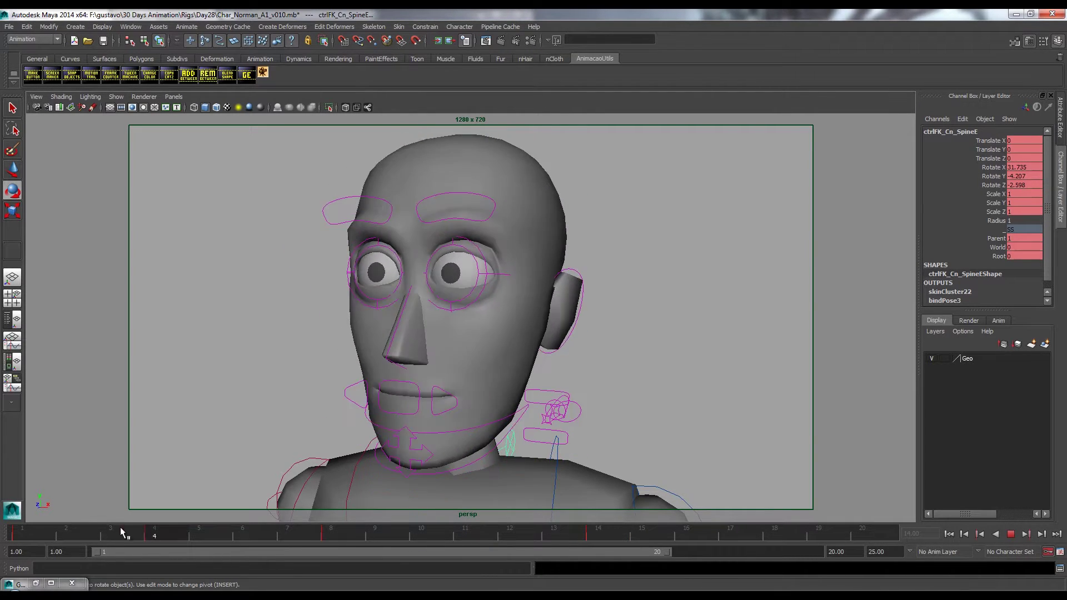
key(Escape)
Select the chest control ctrlFK_Cn_SpineD, try rotating it, and undo the rotation
scroll(500, 375, down, 5)
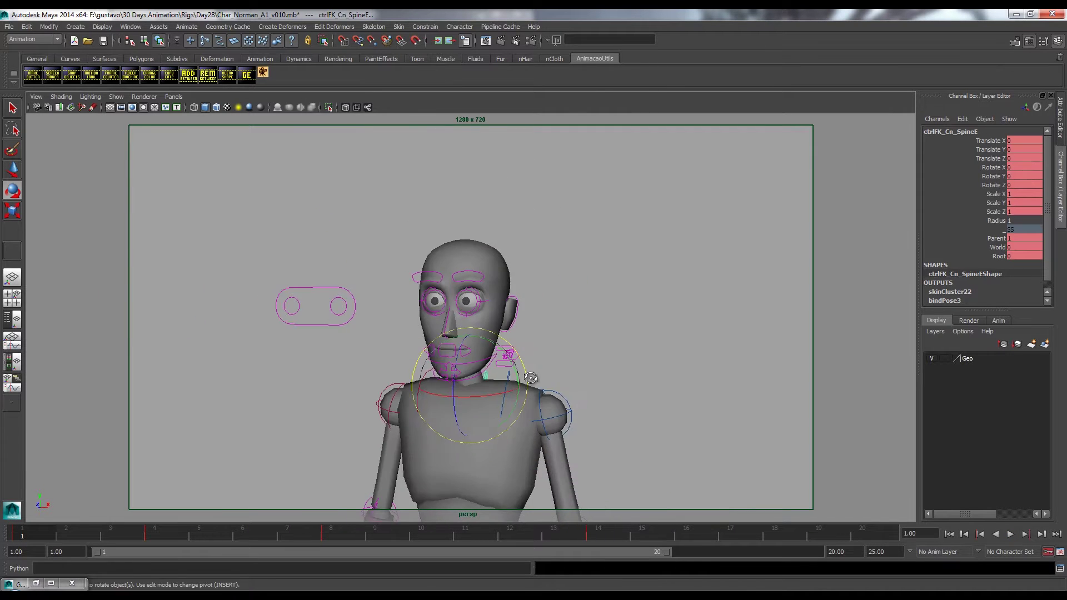
alt+drag(501, 374, 434, 421)
click(532, 393)
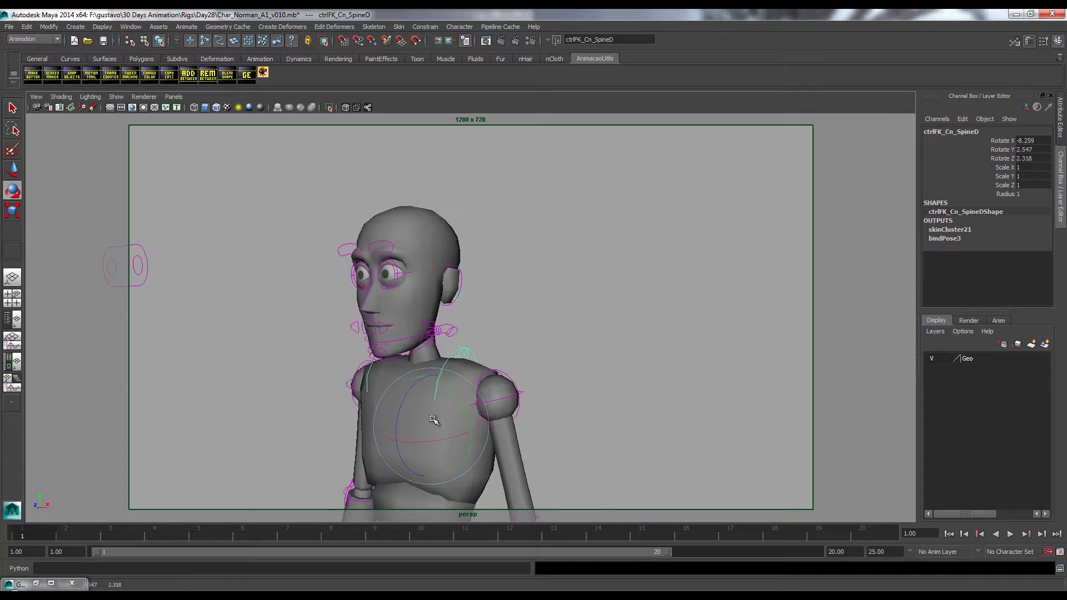
key(ctrl+z)
key(w)
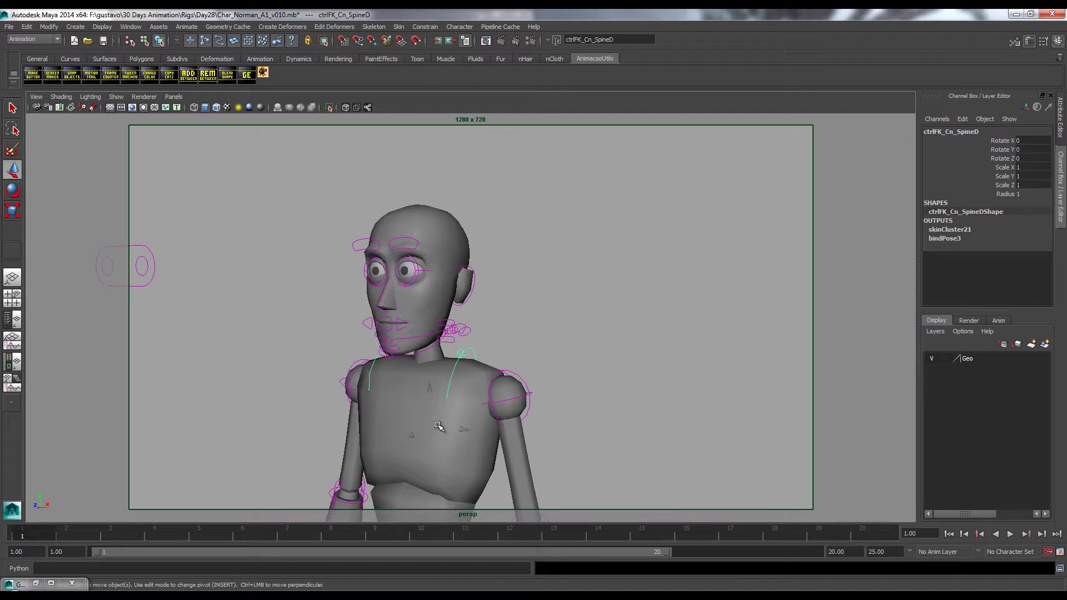
key(e)
Key the chest control in its unrotated pose at frame 1 and move to frame 2
alt+drag(379, 374, 488, 422)
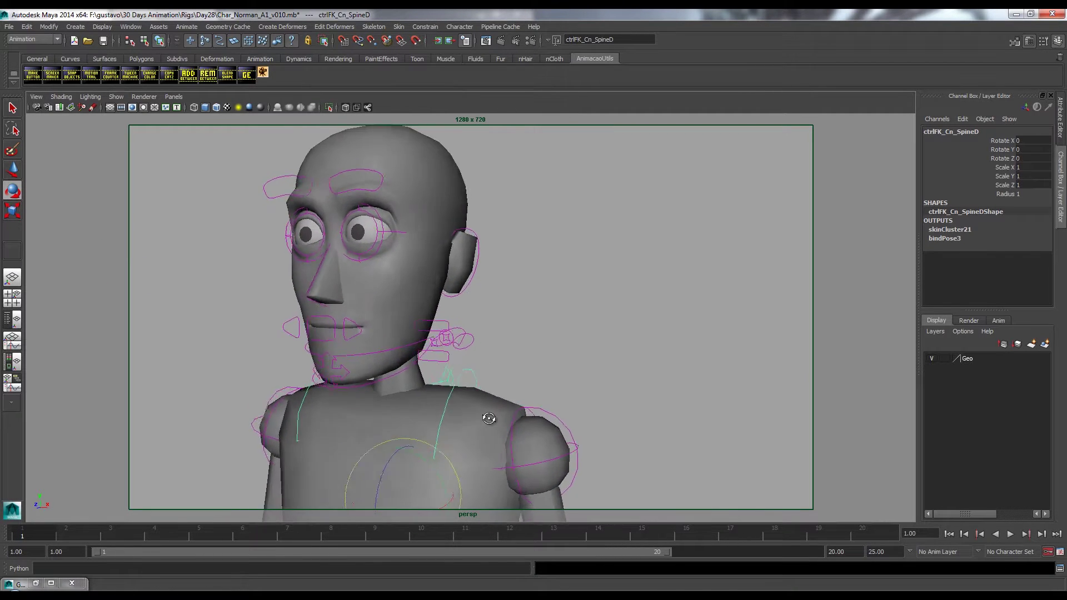
scroll(467, 406, up, 3)
alt+middle_drag(467, 405, 502, 422)
mouse_move(502, 422)
alt+mouse_down()
mouse_move(483, 424)
mouse_move(492, 426)
alt+mouse_up()
alt+drag(500, 432, 431, 445)
key(q)
key(s)
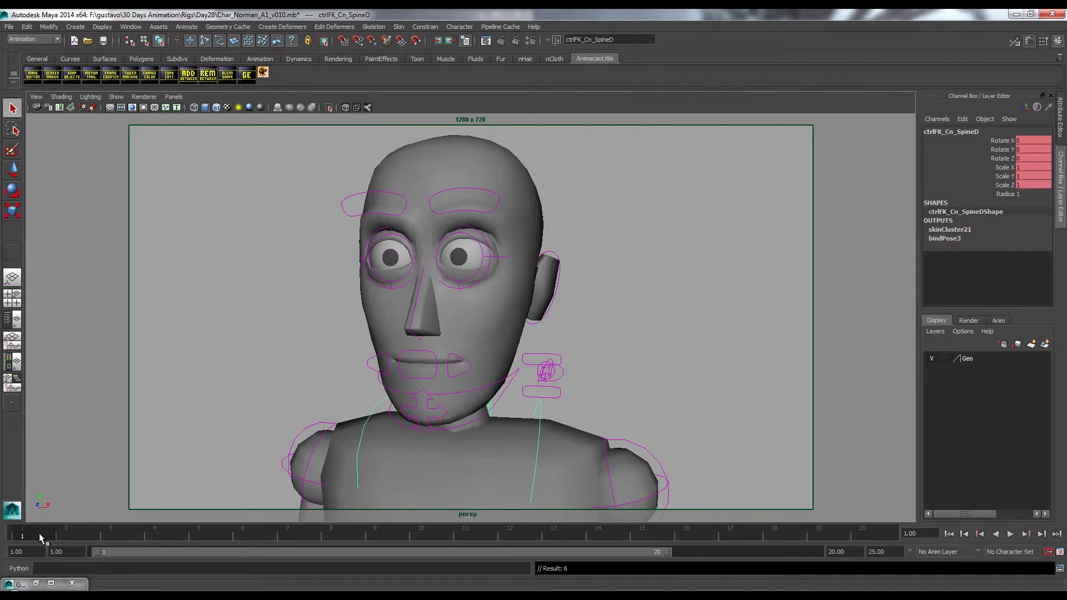
click(71, 537)
Frame the face closely in the persp camera and save the view as a bookmark named Zoom_Rosto
alt+drag(308, 405, 374, 424)
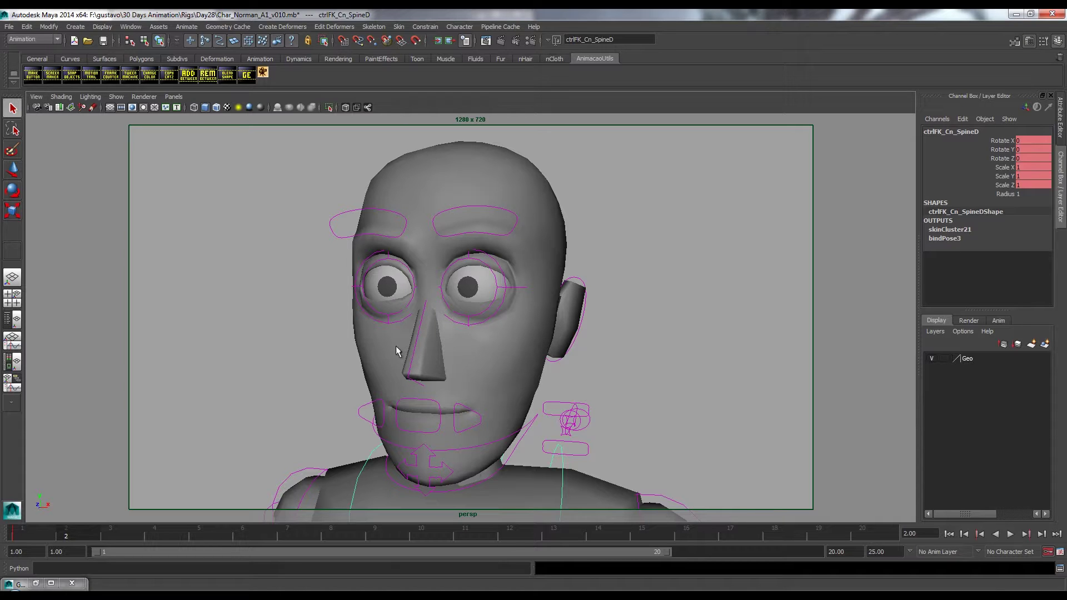
click(39, 98)
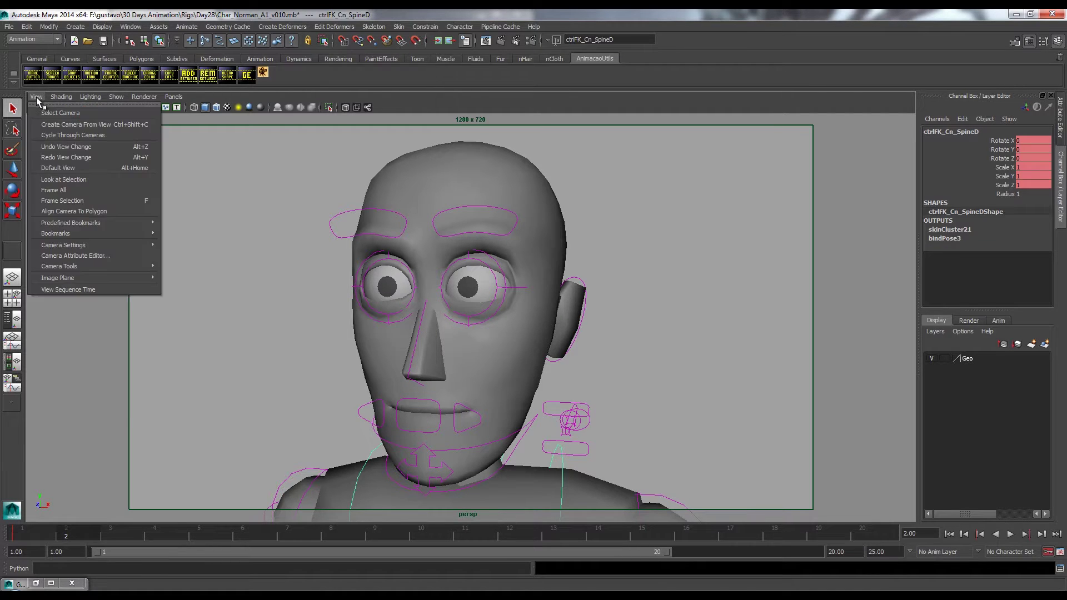
click(44, 99)
click(38, 98)
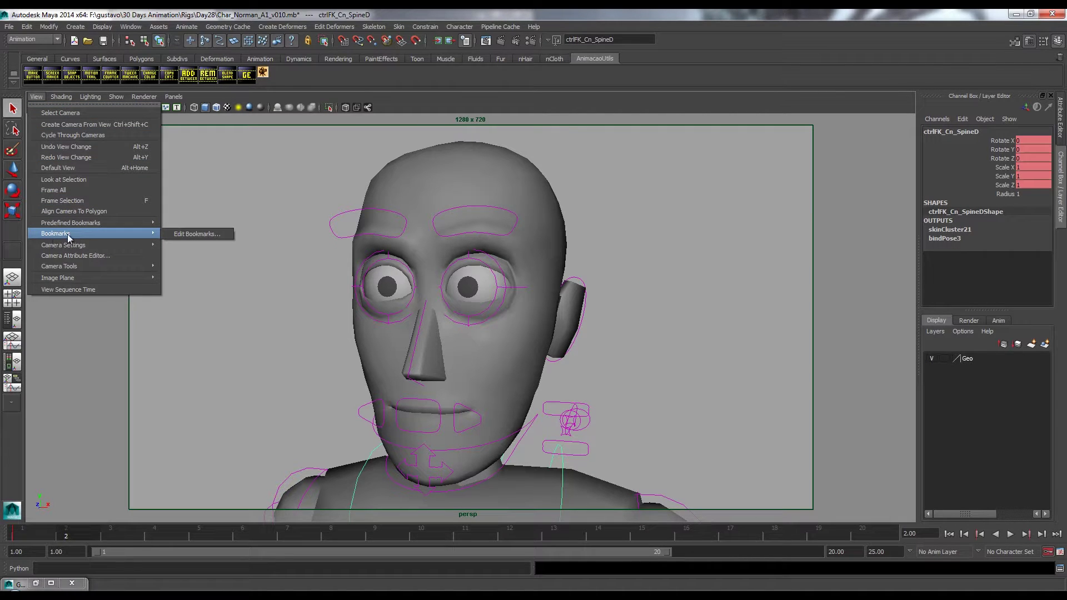
click(194, 234)
click(356, 277)
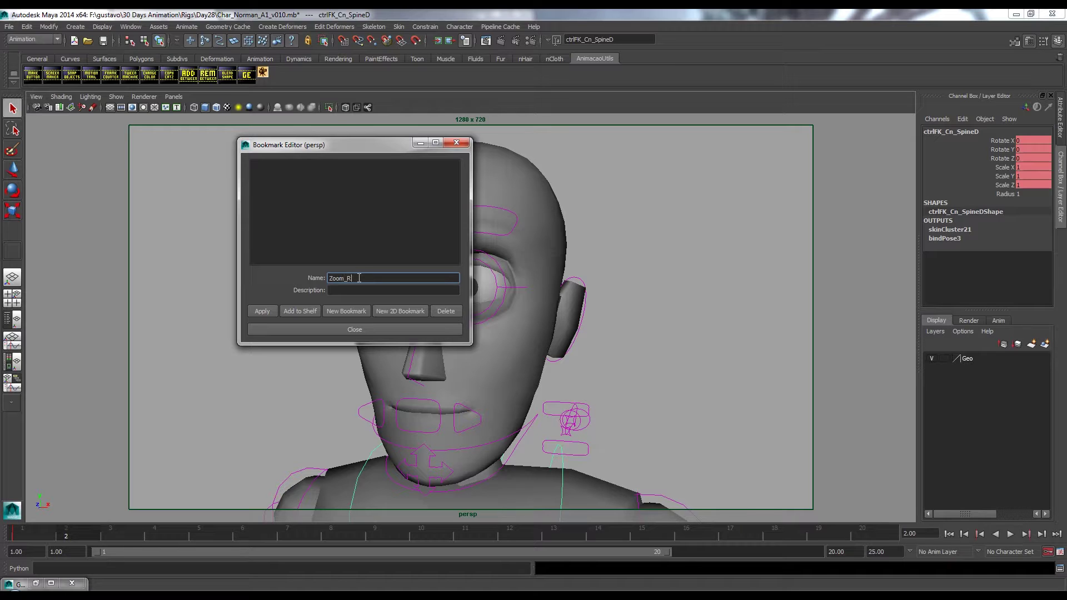
text(ost)
key(Tab)
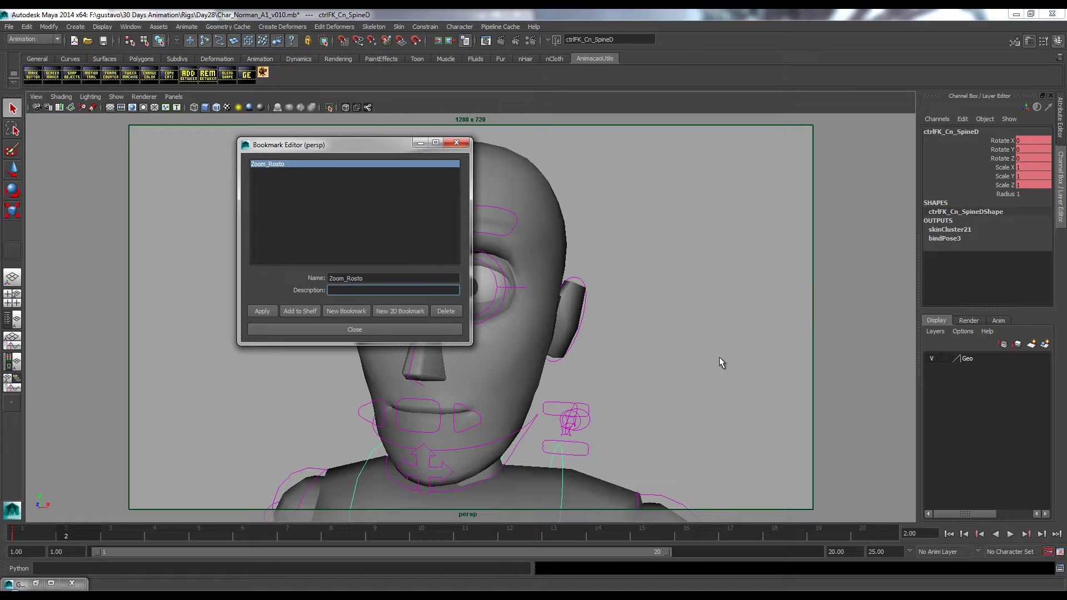
Close the bookmark editor and test the Zoom_Rosto bookmark by recalling it from a different camera angle
click(379, 327)
scroll(621, 400, down, 5)
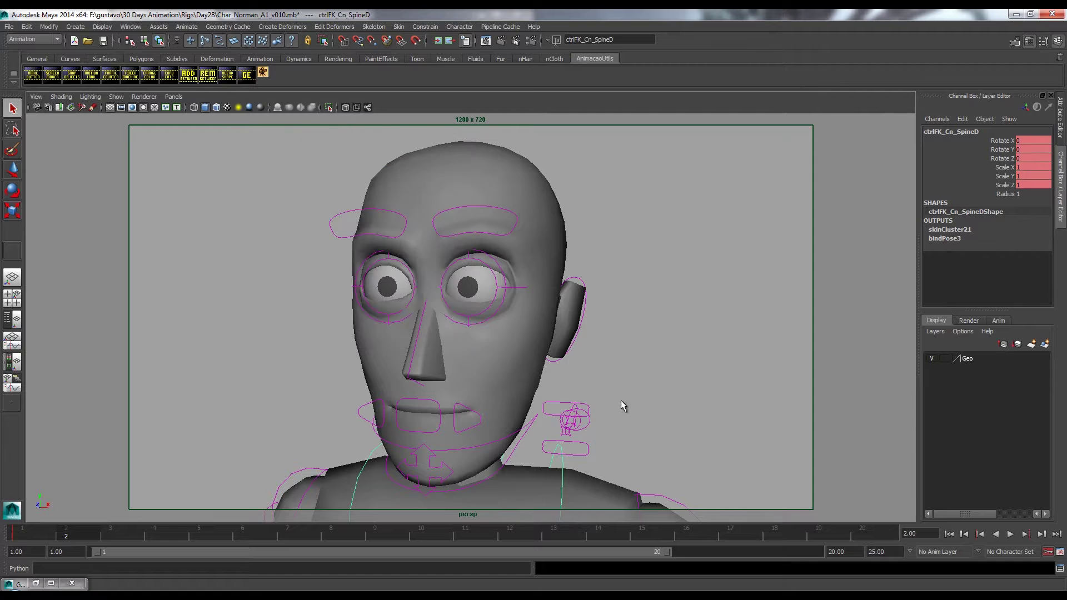
alt+drag(528, 343, 500, 354)
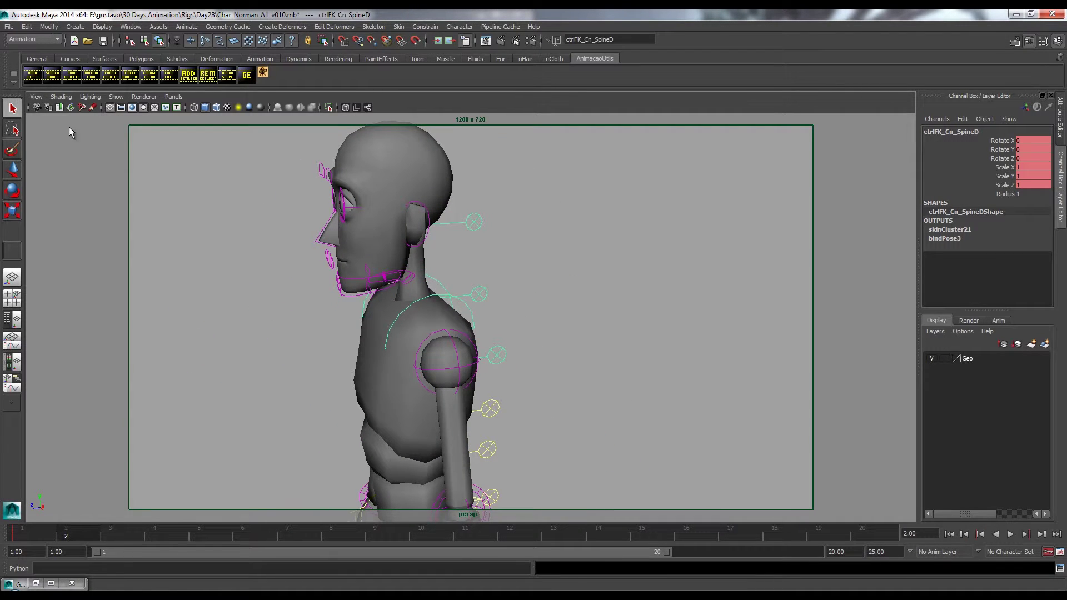
click(36, 96)
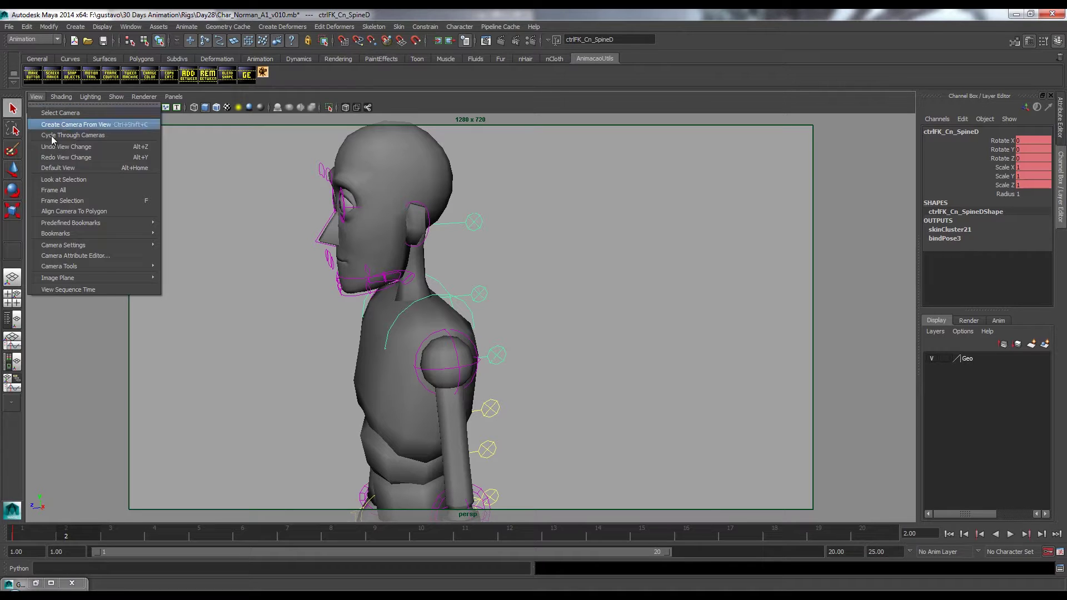
mouse_move(78, 238)
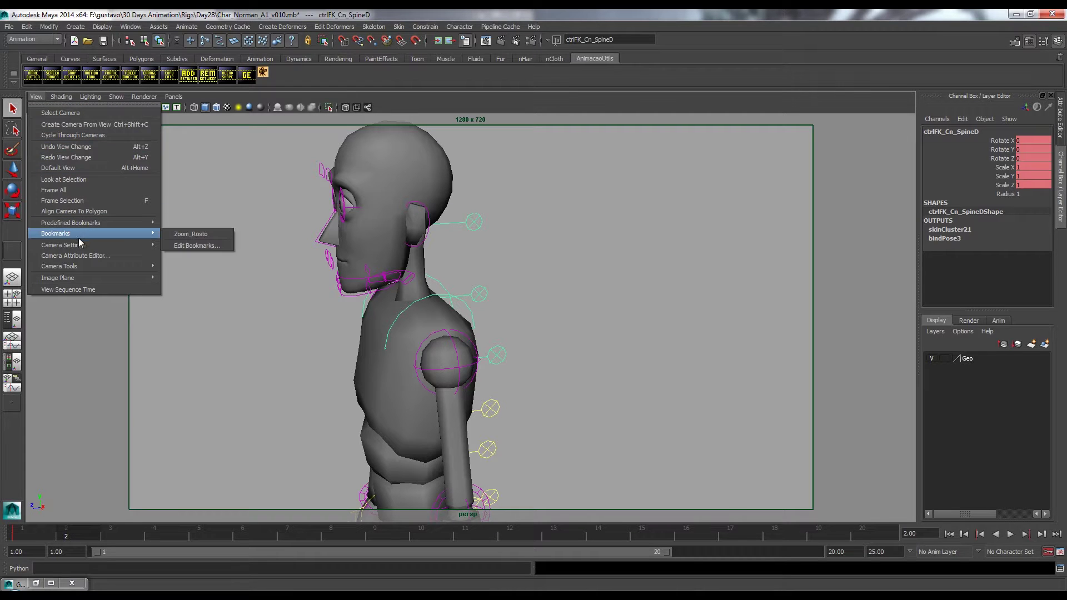
click(185, 235)
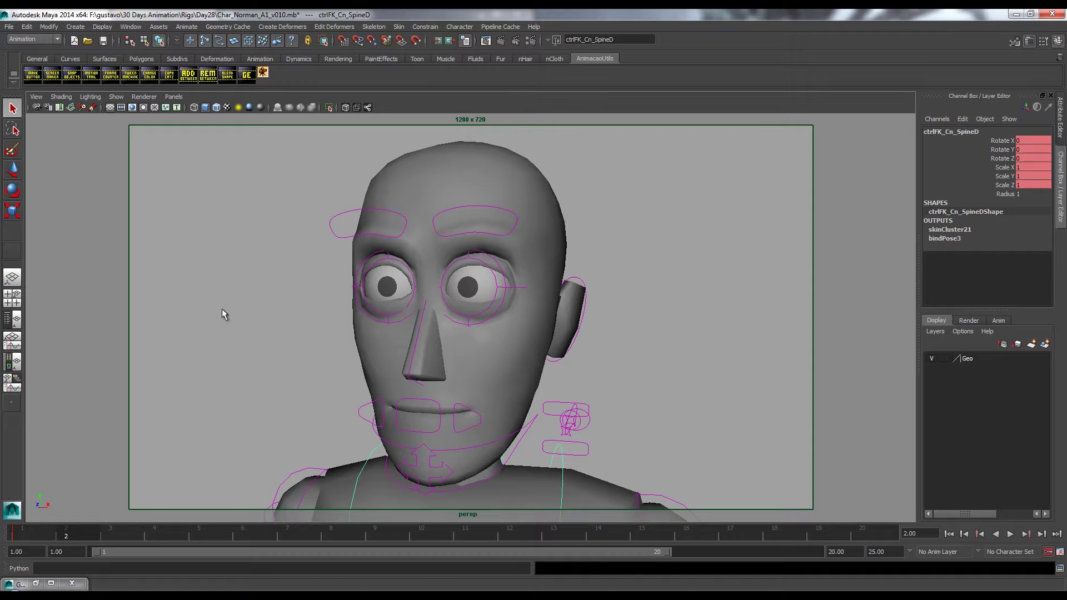
click(36, 97)
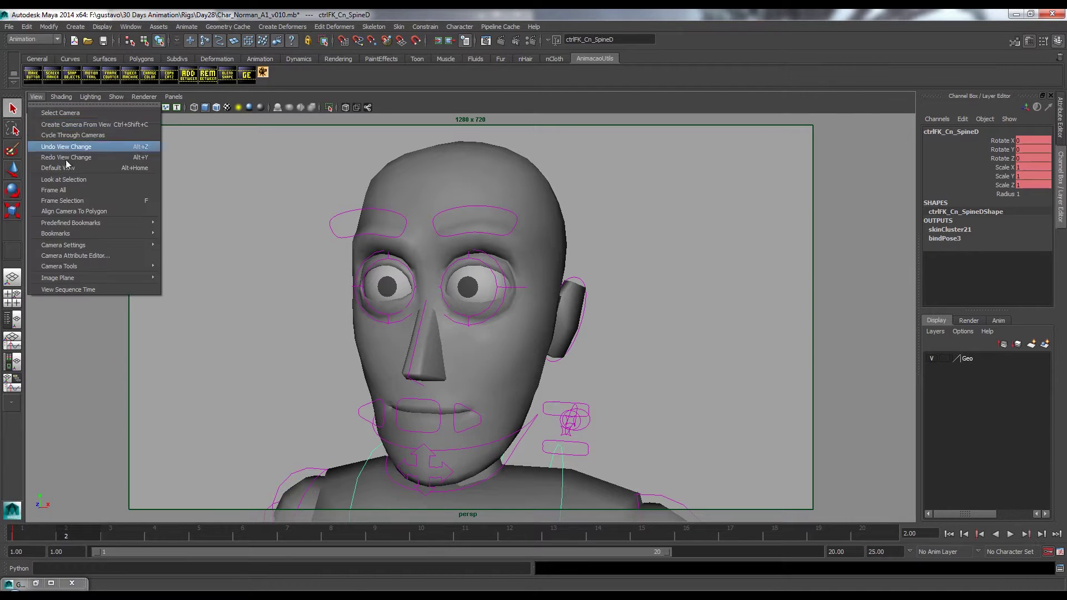
mouse_move(91, 233)
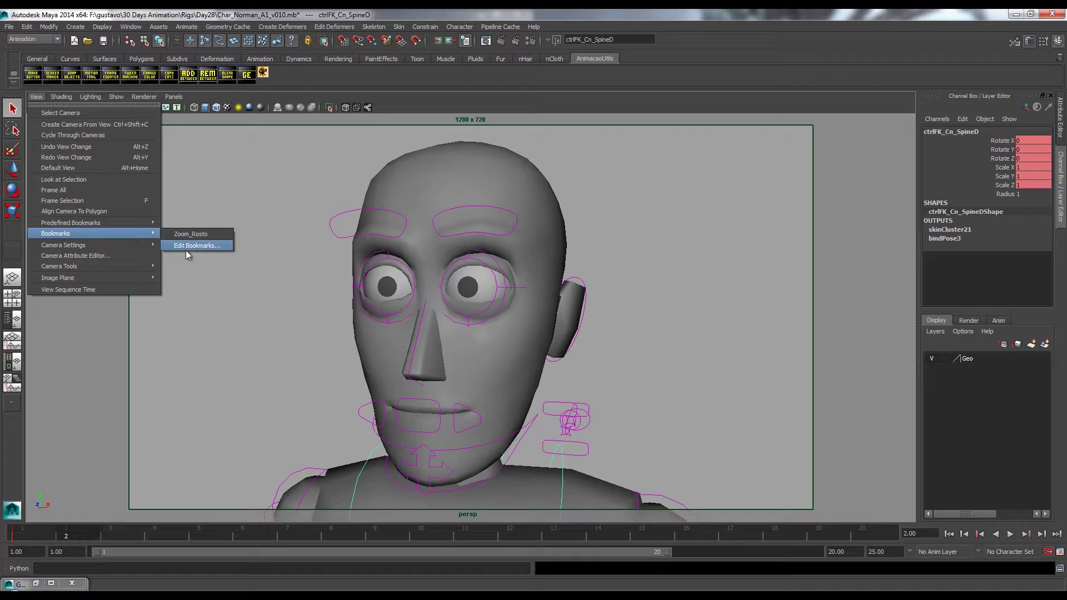
click(436, 366)
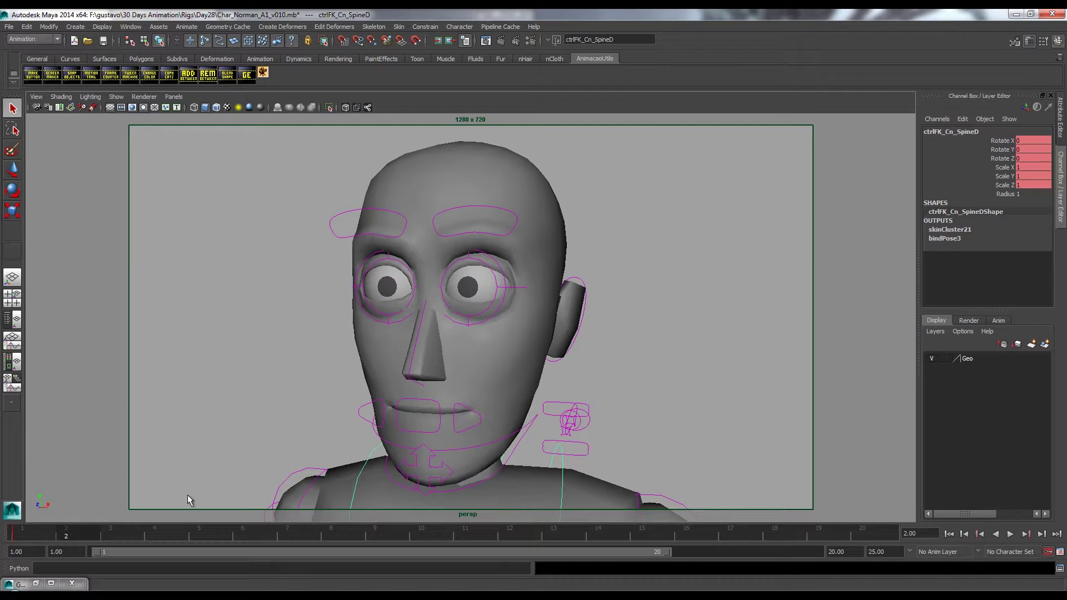
Rotate the chest control ctrlFK_Cn_SpineD at frame 4 to about -1.471 in Z and reframe the face
key(alt+v)
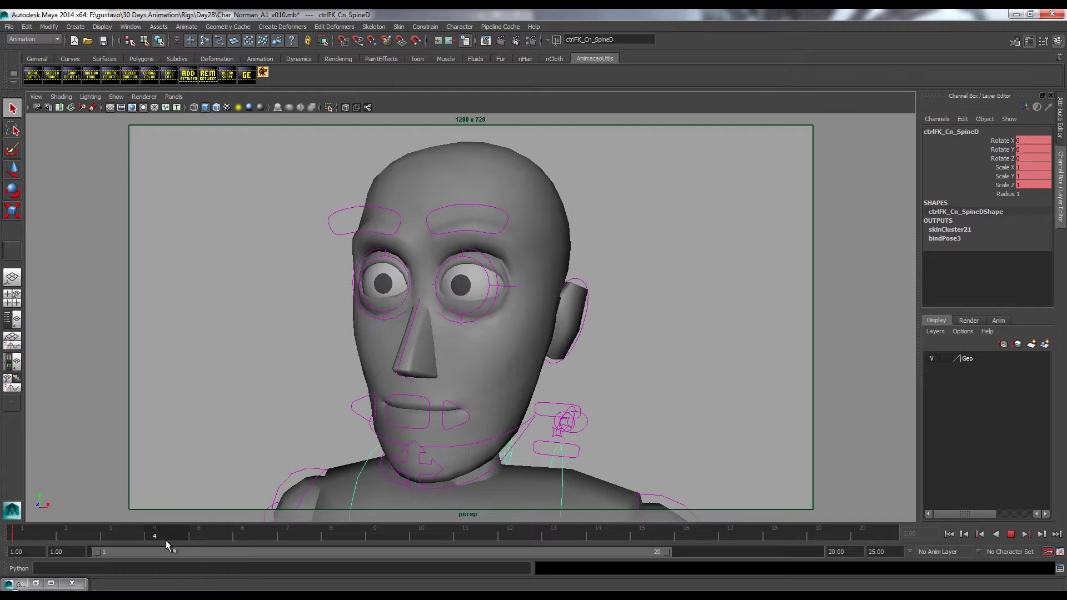
key(Escape)
key(e)
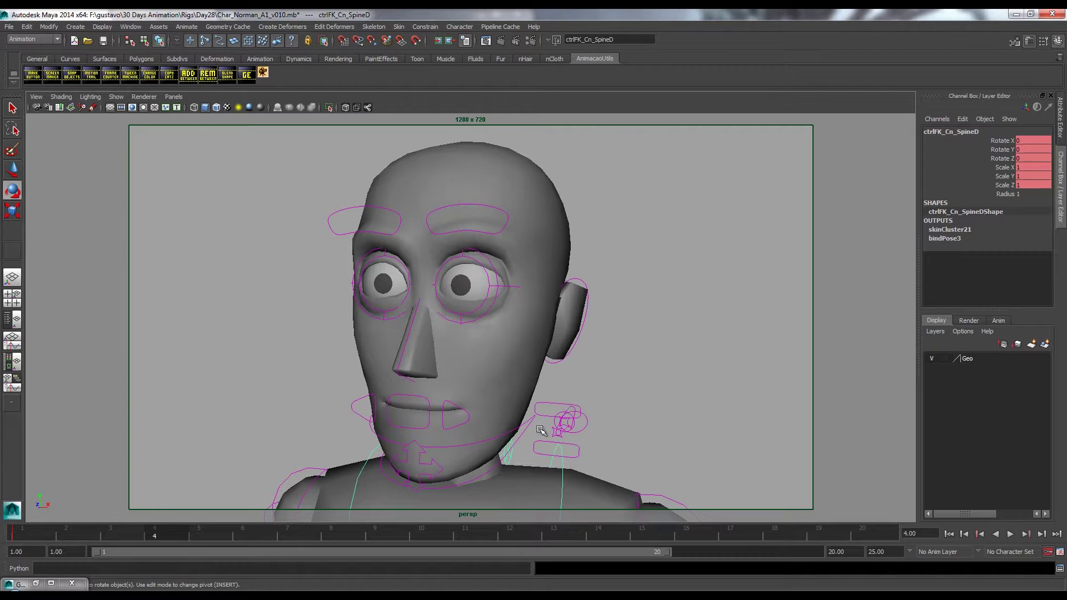
scroll(468, 392, down, 3)
alt+drag(468, 392, 479, 484)
key(ctrl+z)
key(ctrl+z)
key(ctrl+z)
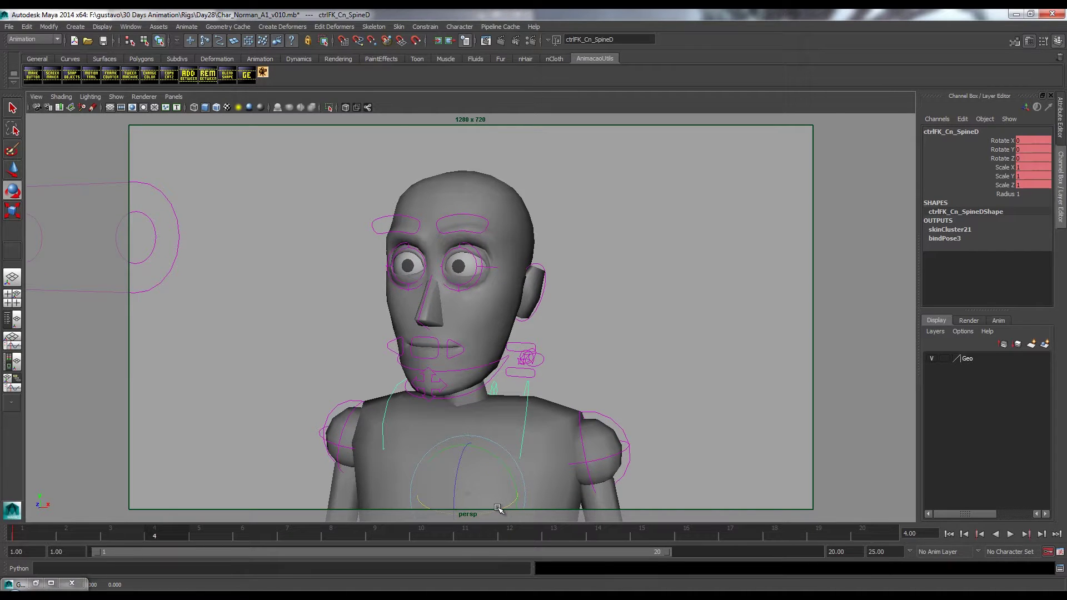
drag(457, 487, 452, 488)
alt+right_drag(452, 488, 516, 439)
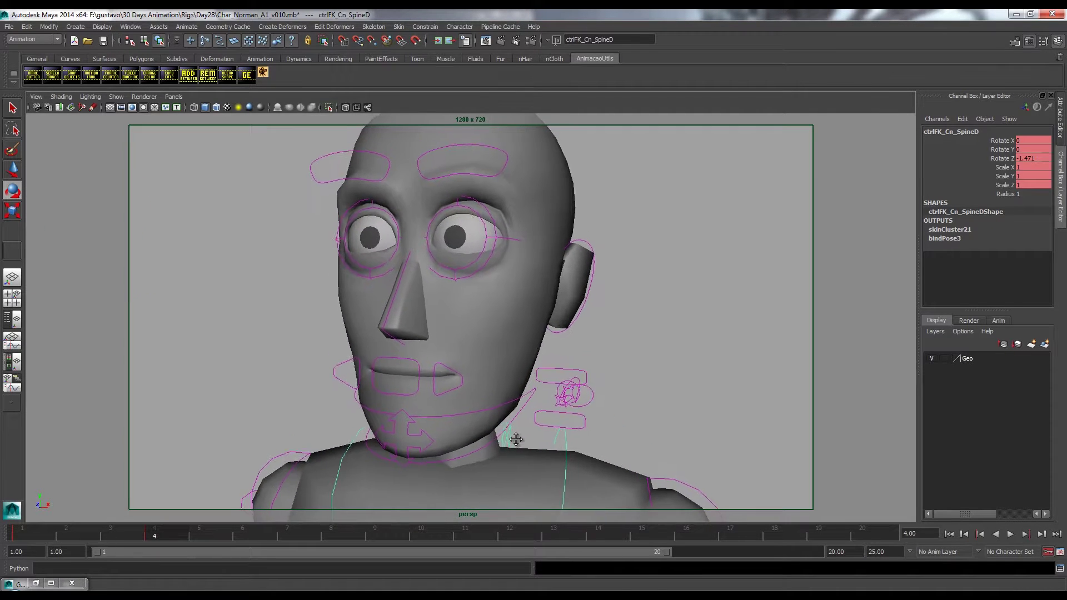
alt+middle_drag(516, 439, 506, 467)
key(q)
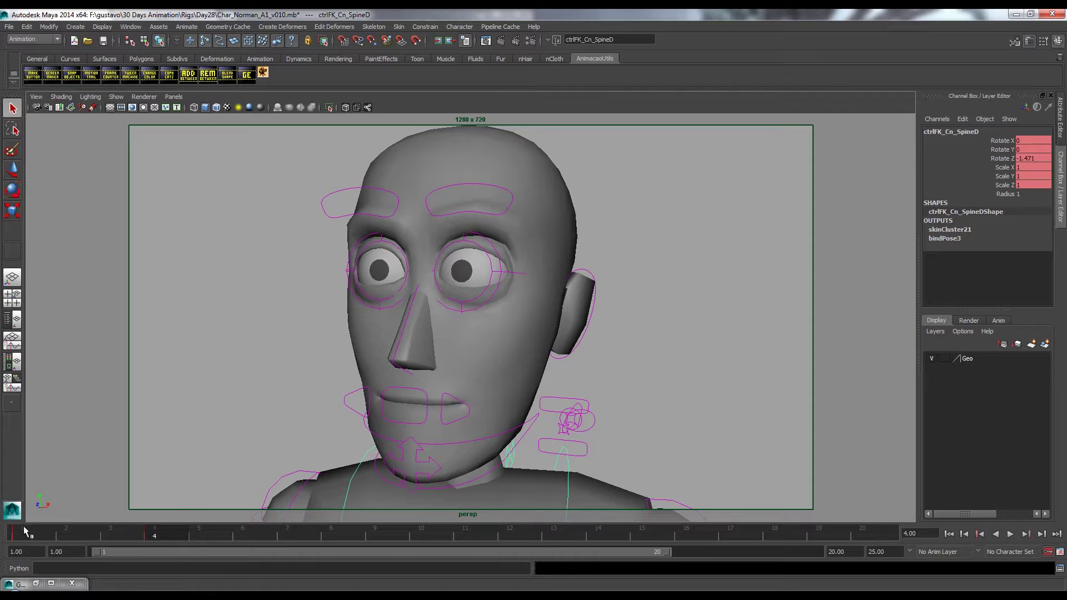
Rotate the chest control at frame 8 to about X -3.229, Y 2.907, Z 2.17, and restore the Zoom_Rosto view
key(alt+v)
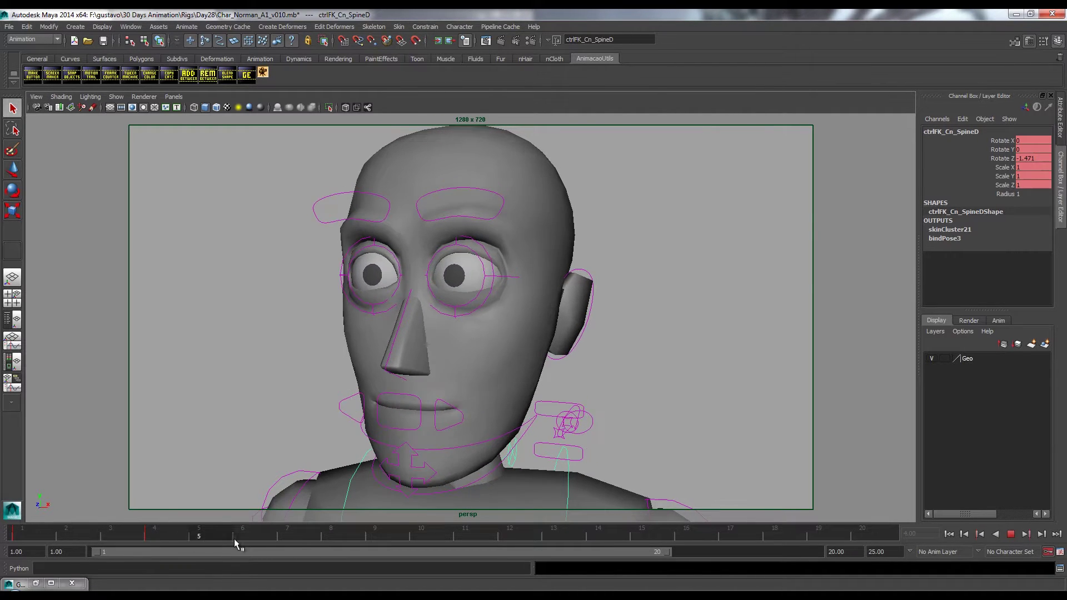
key(alt+v)
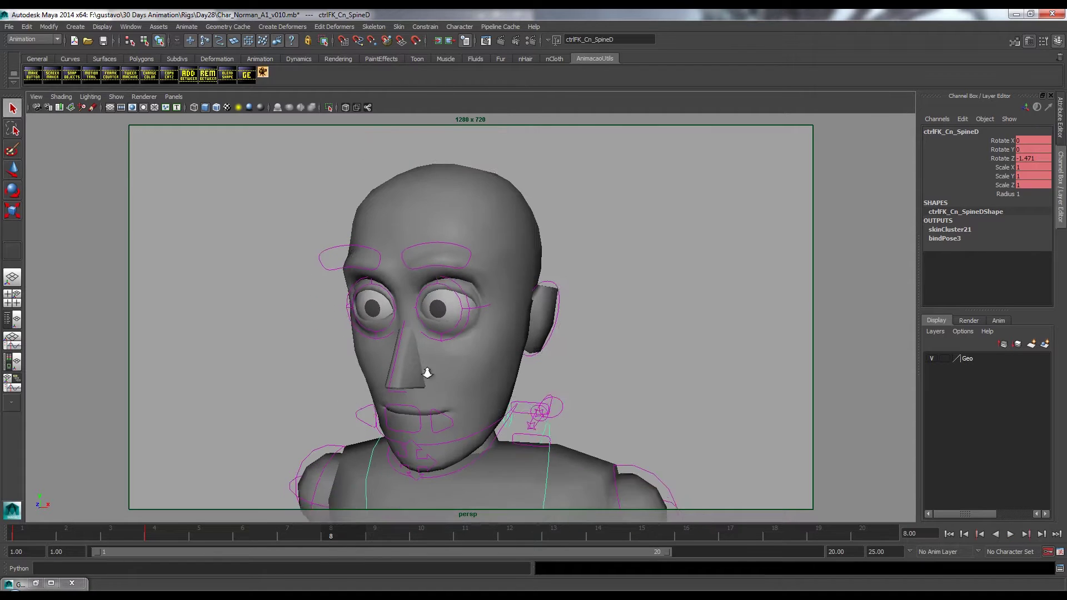
alt+right_drag(427, 373, 517, 424)
key(e)
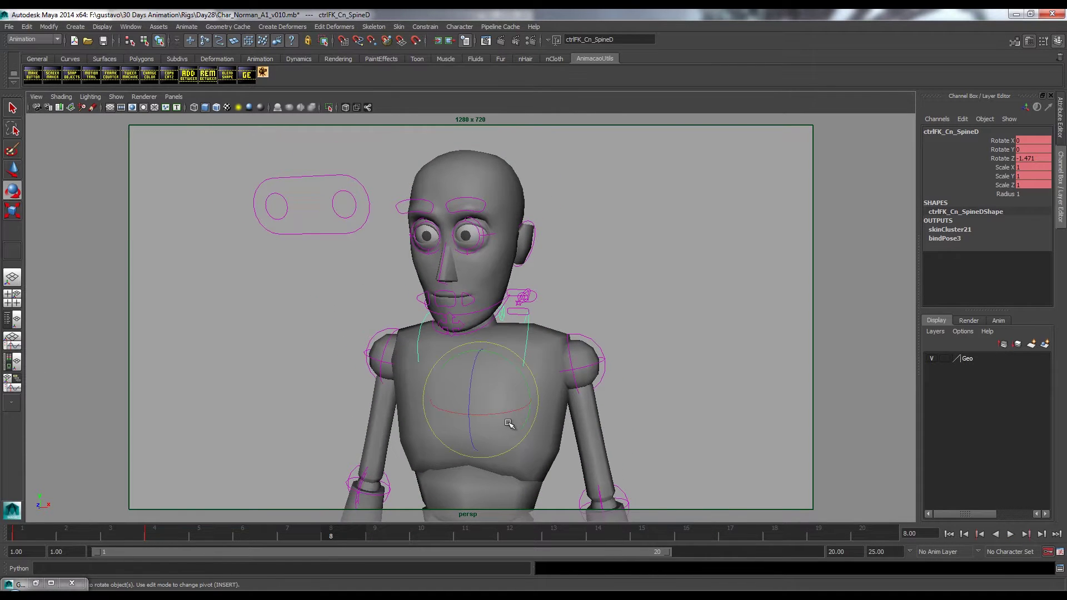
drag(520, 369, 501, 409)
scroll(510, 400, up, 5)
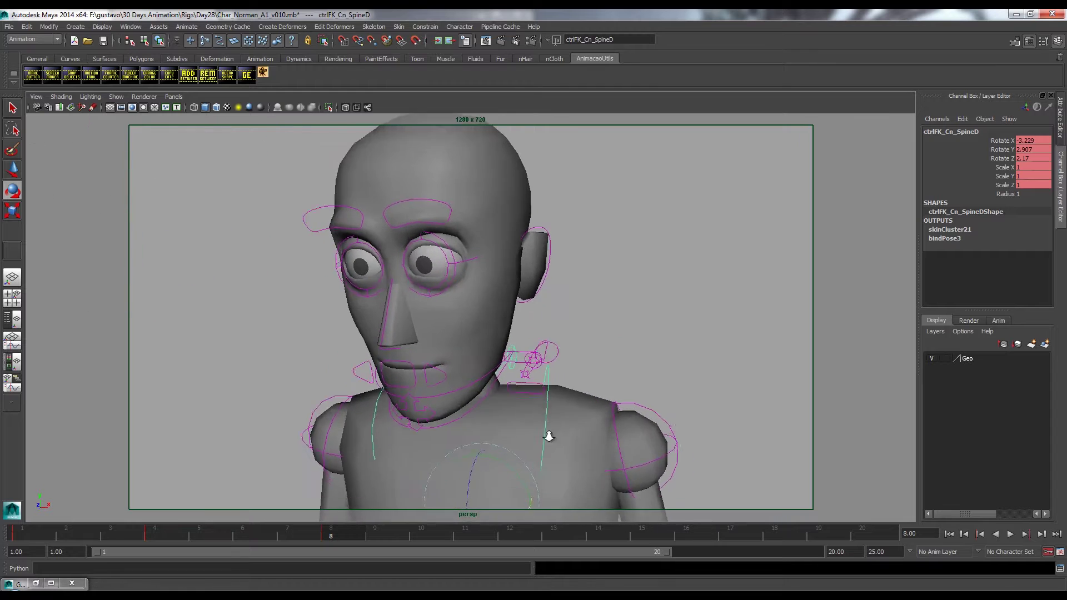
scroll(536, 437, down, 2)
scroll(493, 357, down, 2)
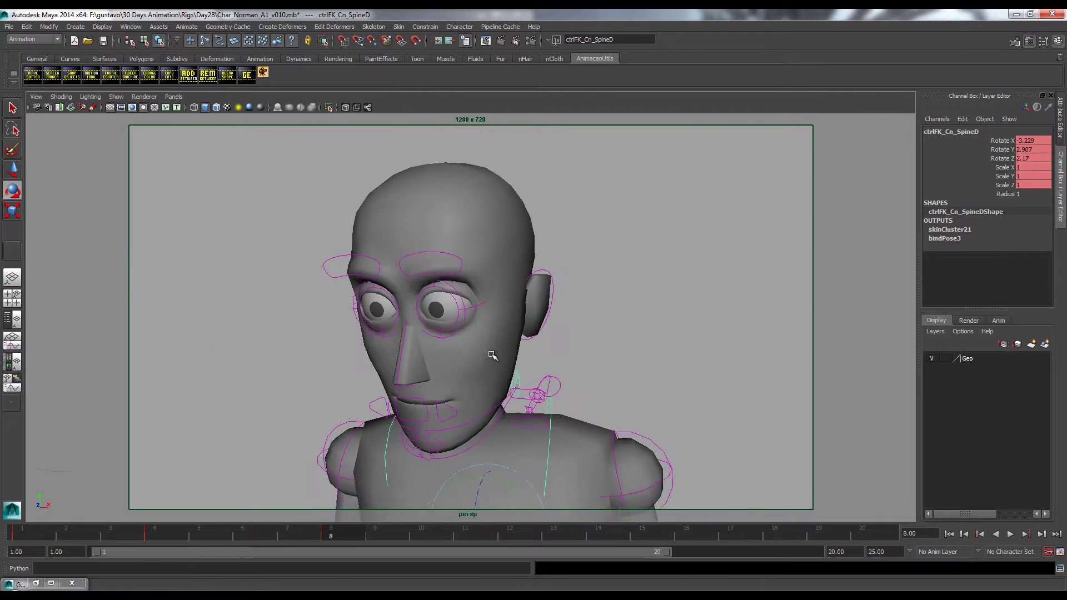
scroll(250, 199, down, 2)
click(36, 96)
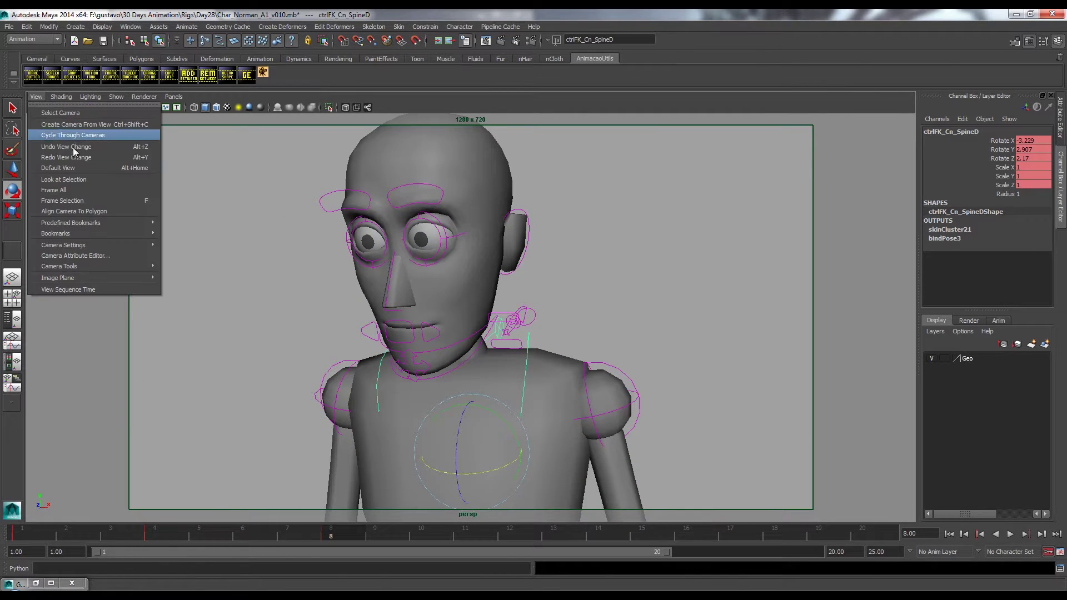
mouse_move(82, 234)
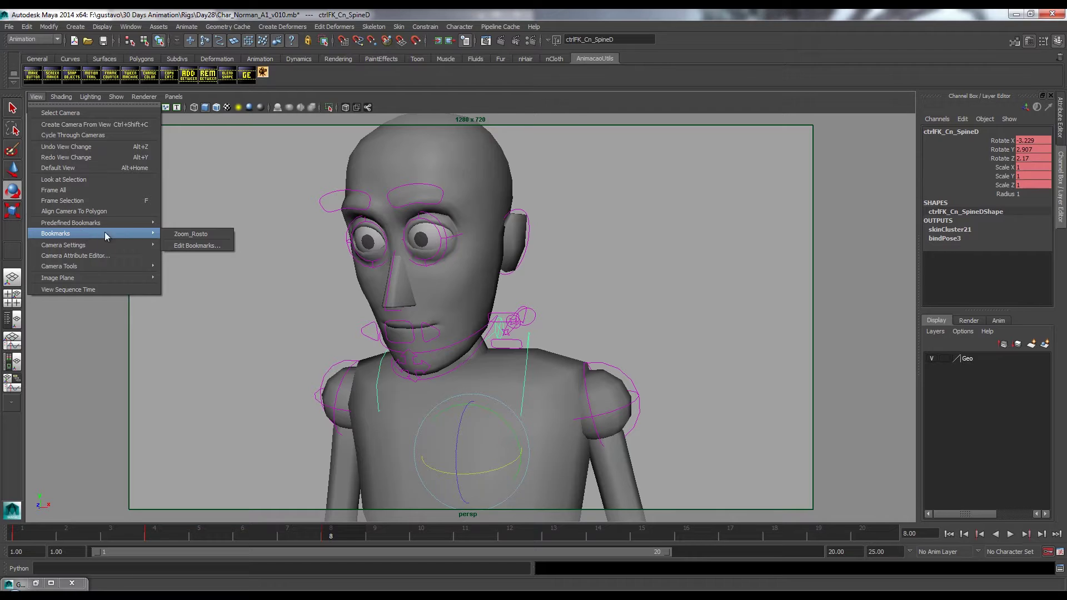
click(179, 234)
Rotate the chest control at frame 14 to about X 7.362, Y -0.715, Z -1.283 and key its rotation
drag(32, 536, 611, 532)
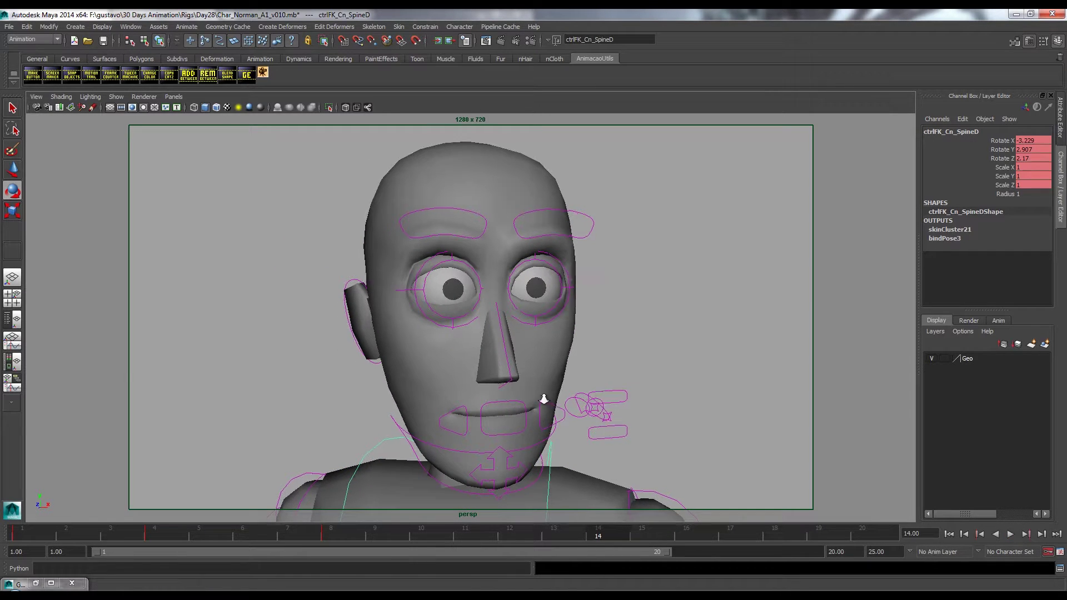
alt+right_drag(543, 401, 497, 440)
drag(497, 440, 478, 469)
key(shift+e)
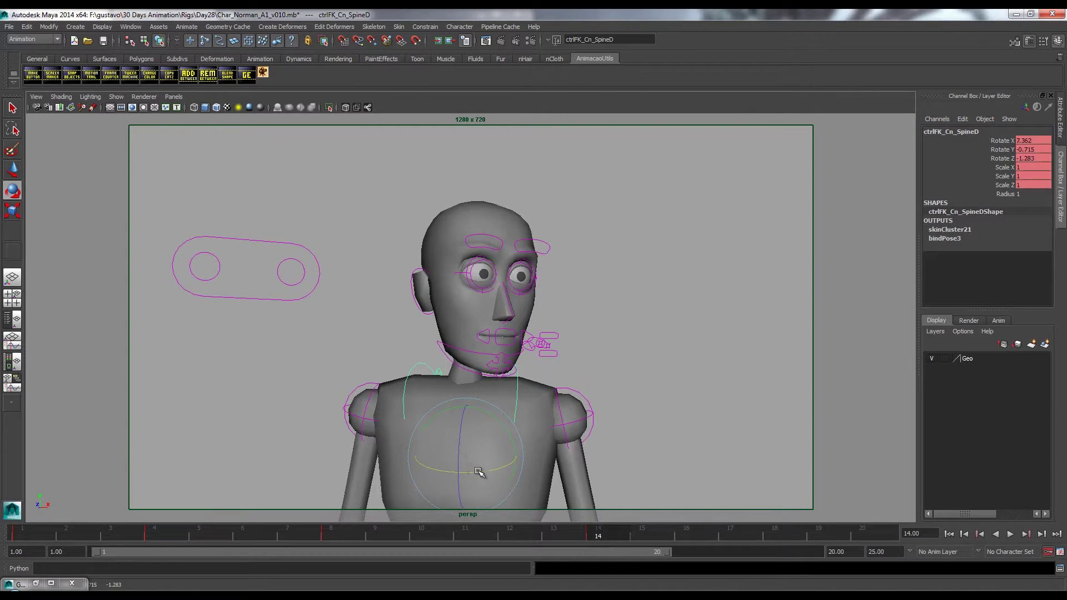
alt+right_drag(474, 459, 452, 374)
Restore the Zoom_Rosto view and review the chest motion along the timeline, ending on frame 14
click(35, 97)
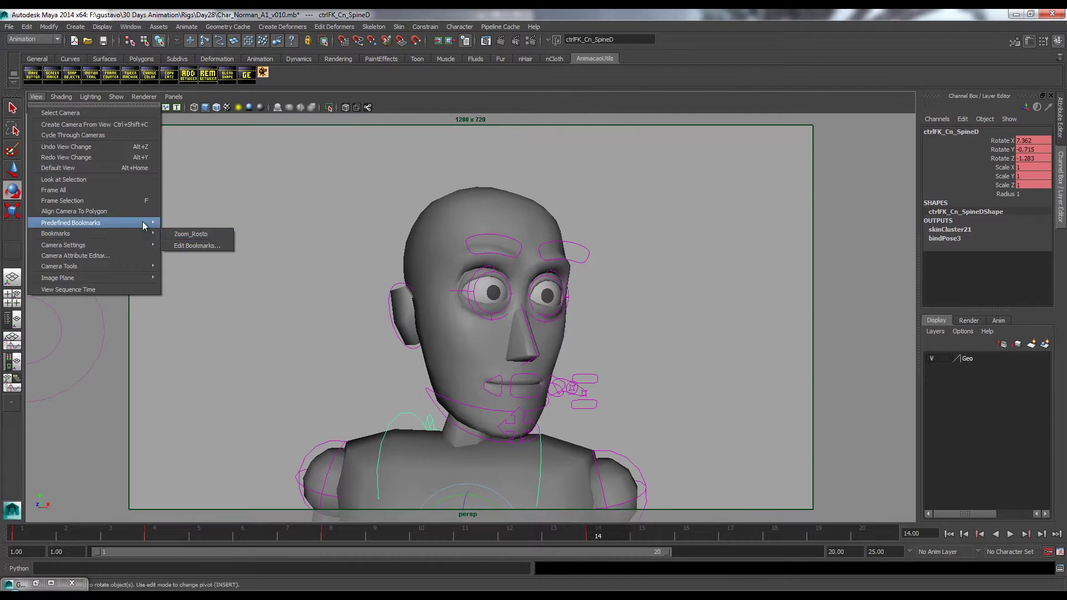
click(195, 234)
key(alt+v)
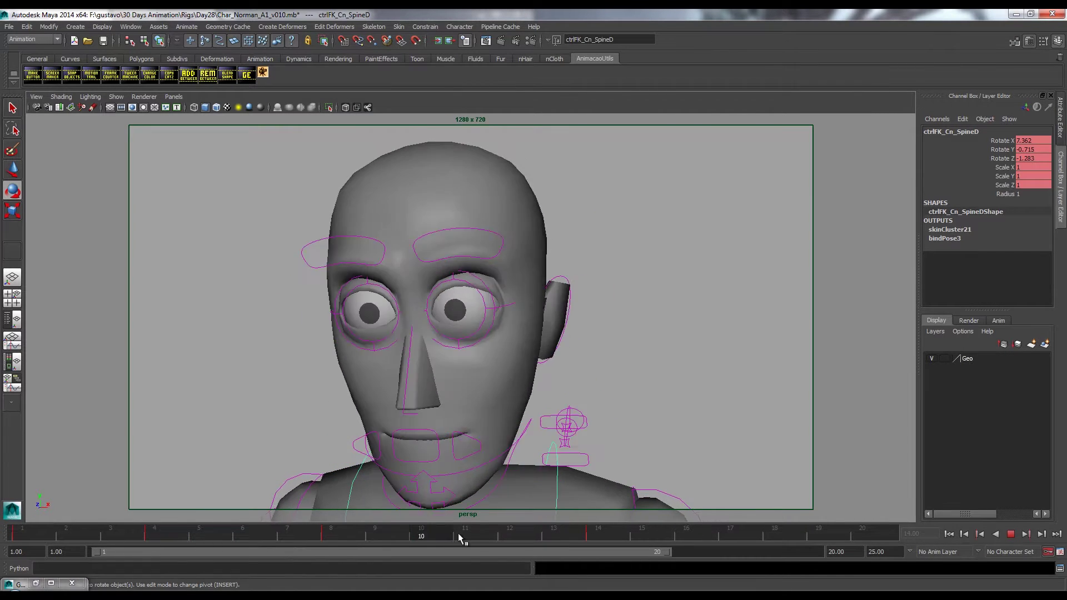
click(595, 535)
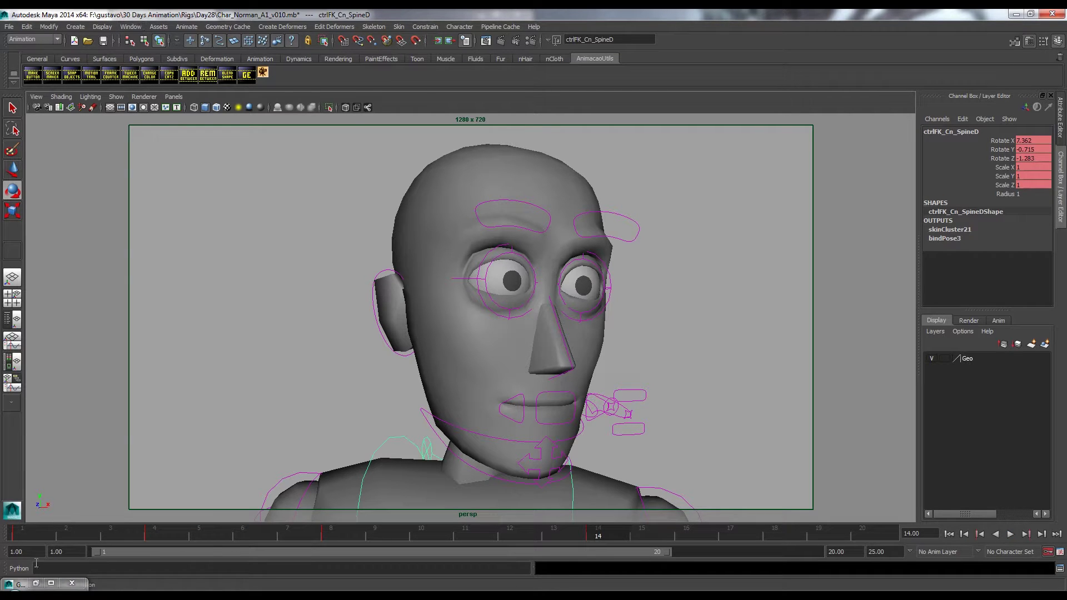
Apply flat tangents to the chest control's Rotate X, Rotate Y and Rotate Z curves, and play back the animation
click(36, 583)
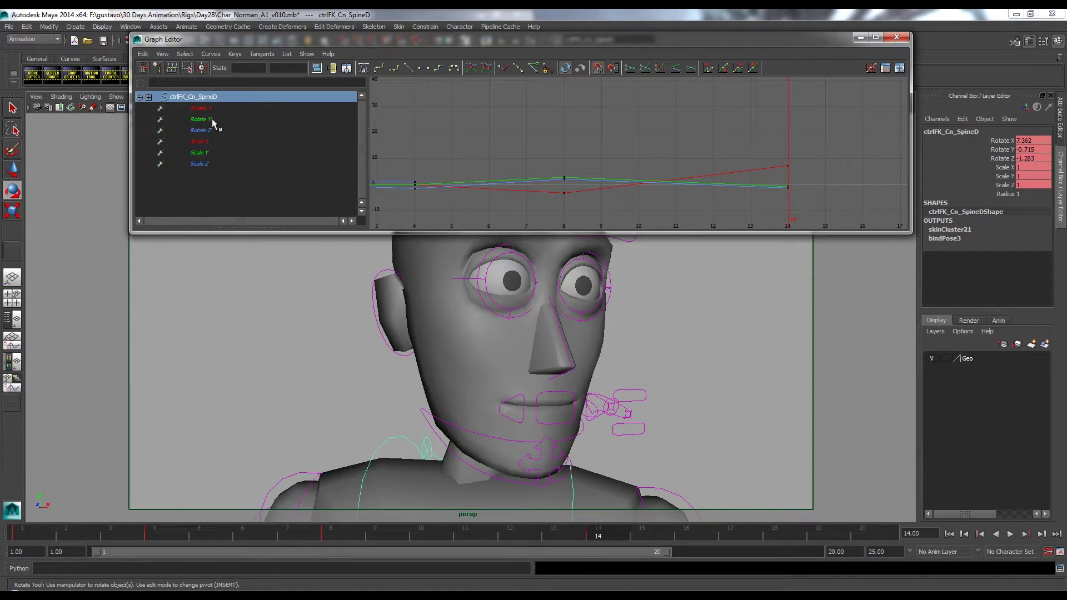
click(200, 108)
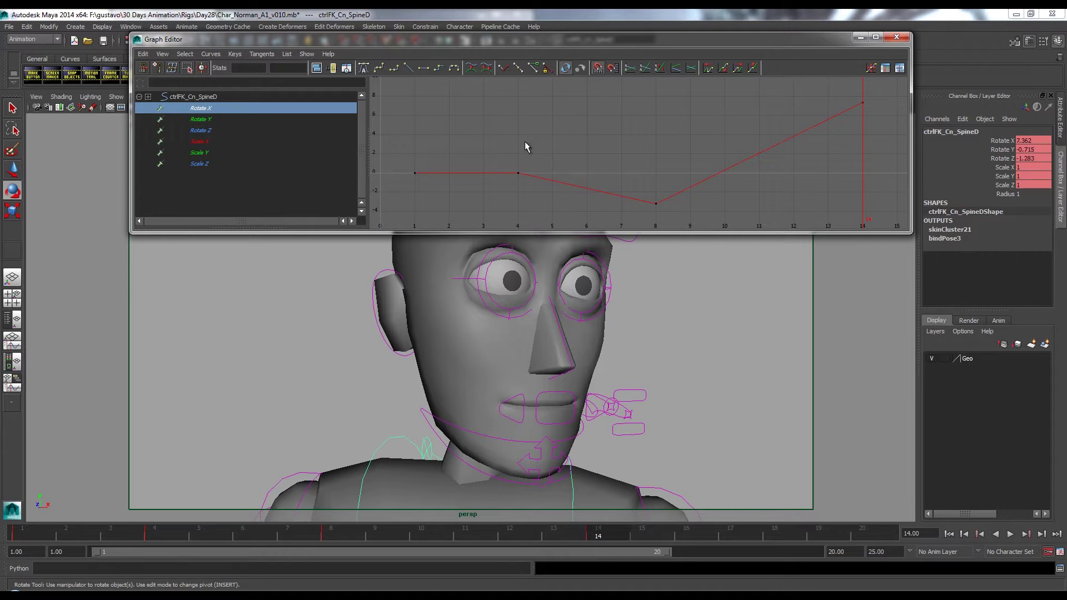
click(425, 67)
click(233, 118)
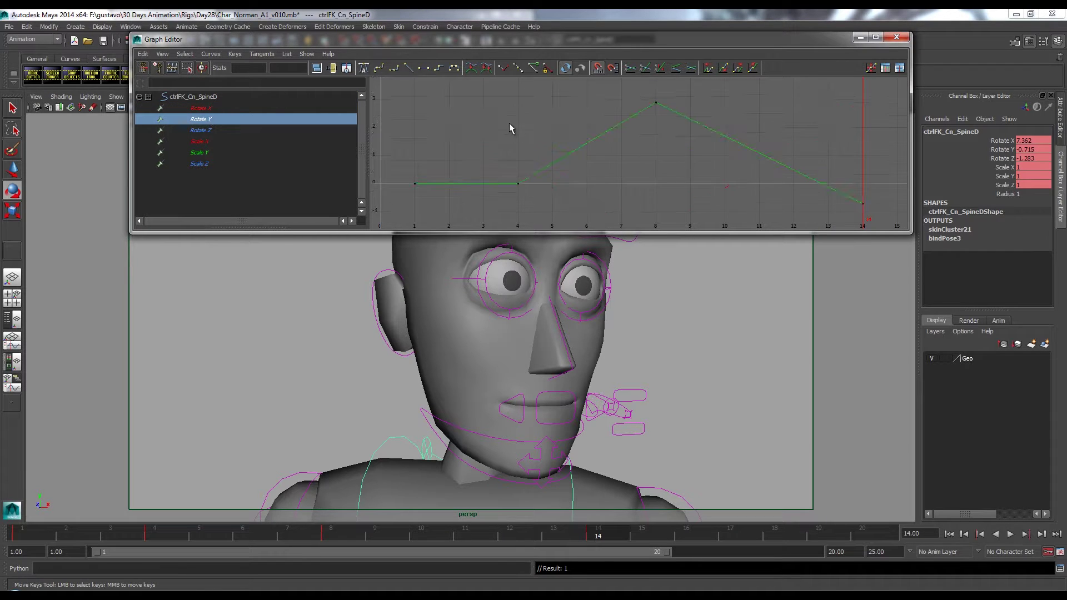
click(423, 68)
click(212, 130)
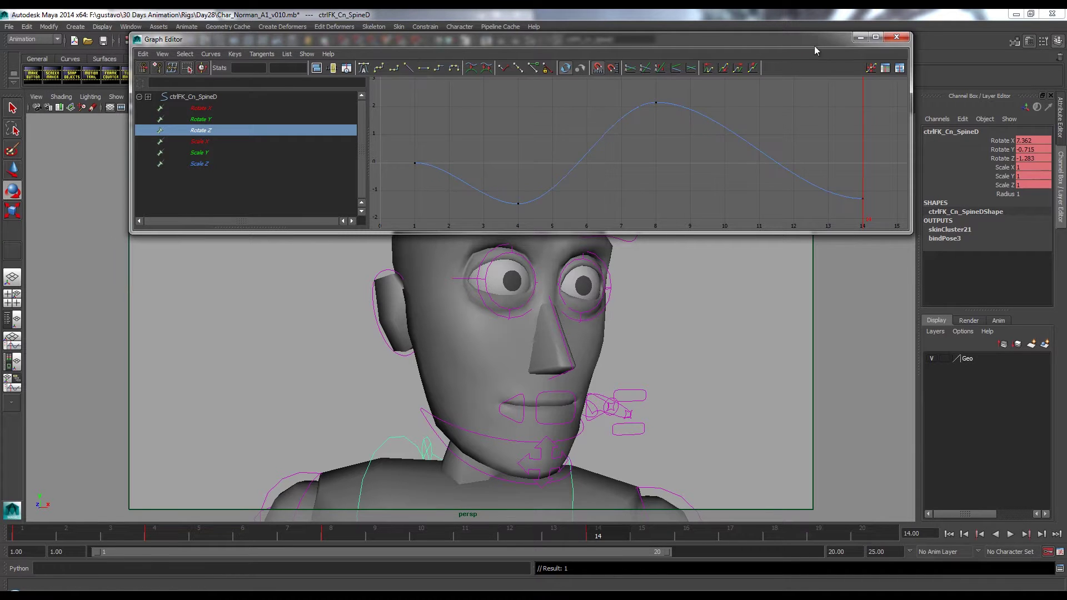
click(860, 36)
key(alt+v)
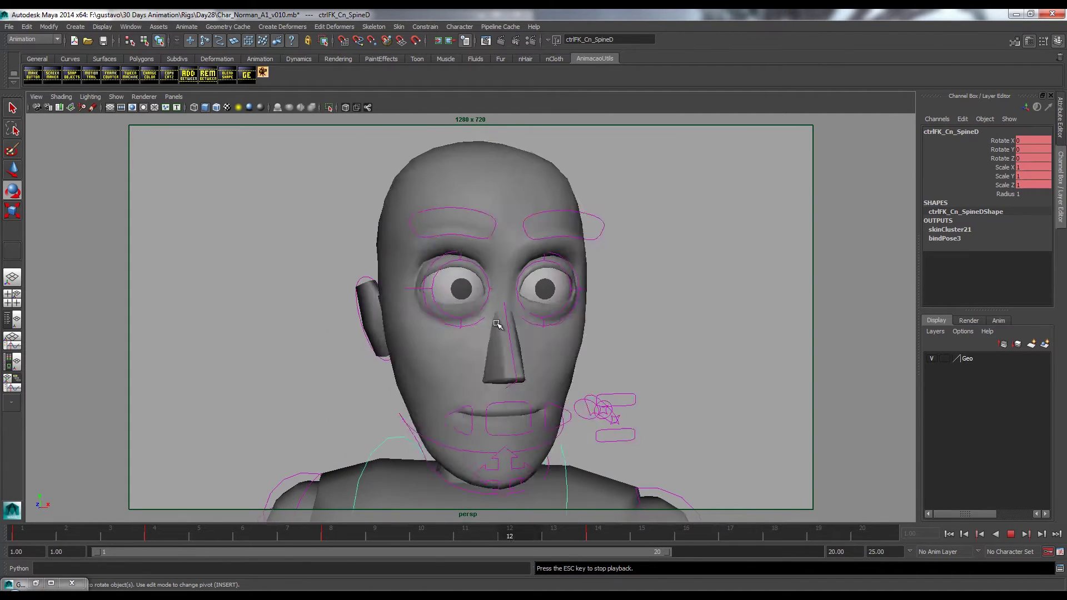
key(Escape)
Select the head control ctrlFK_Cn_SpineF and key it in its unrotated pose at frame 1
alt+drag(615, 388, 508, 406)
click(590, 340)
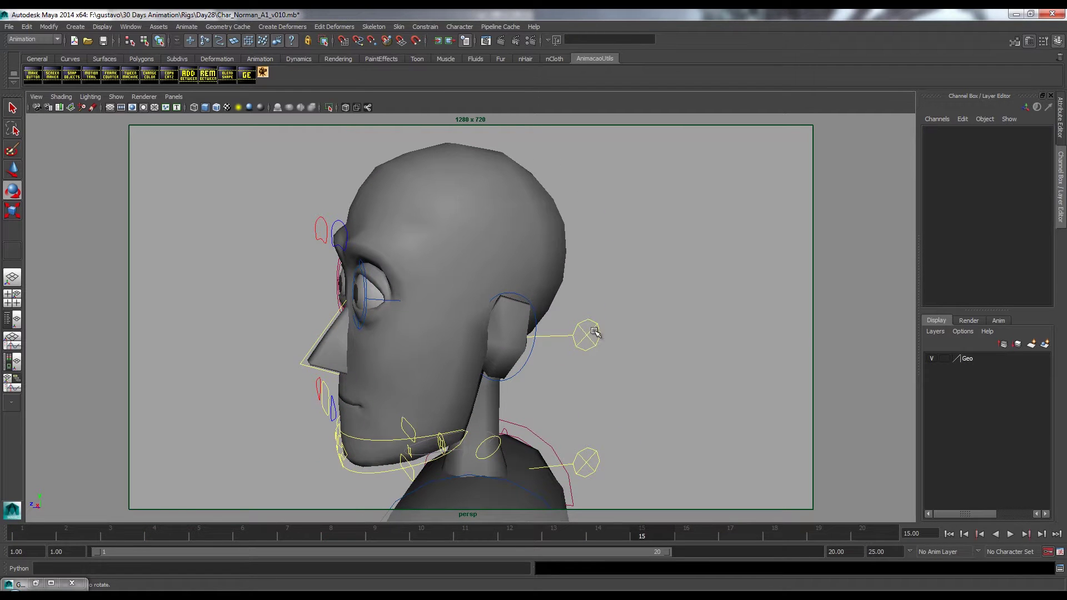
click(595, 332)
alt+drag(588, 331, 383, 507)
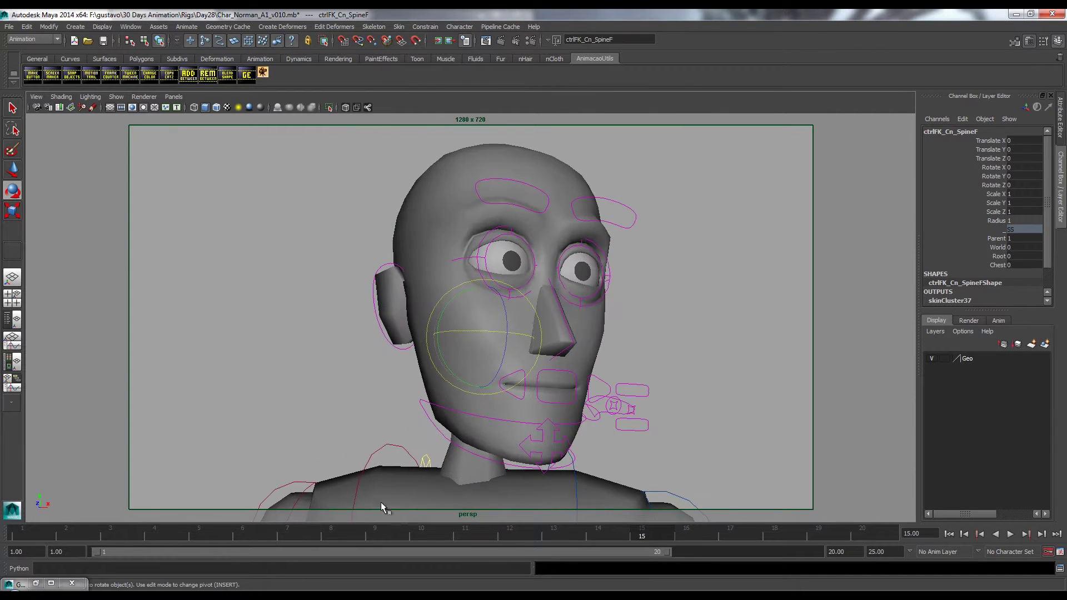
click(33, 535)
key(s)
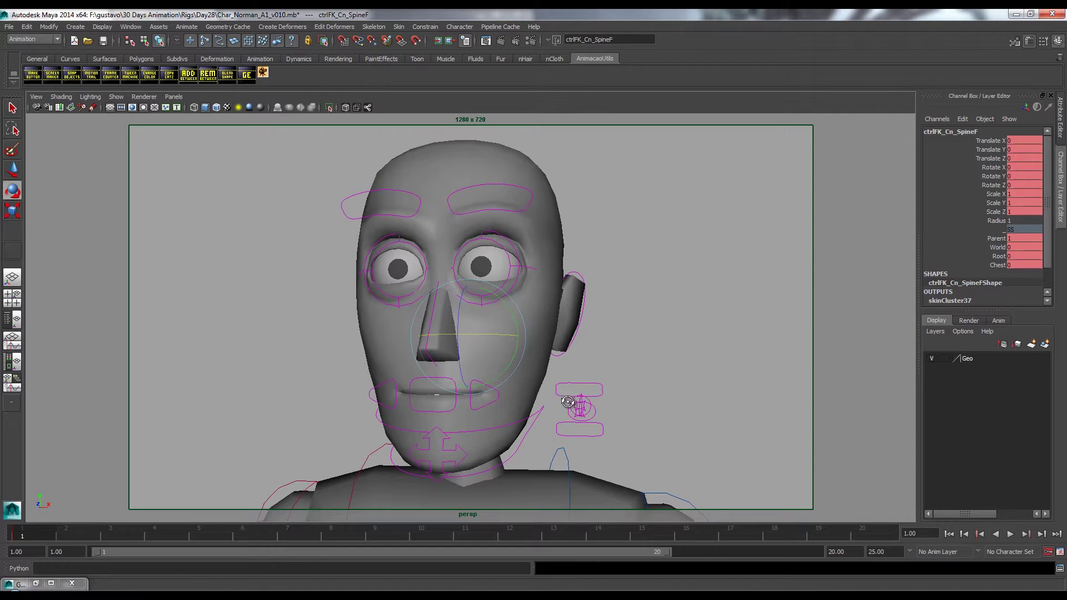
Rotate the head control at frame 6 to about X -3.612, Y -1.55, Z -6.15, key it, and check the motion from several angles
alt+drag(578, 405, 580, 466)
click(591, 461)
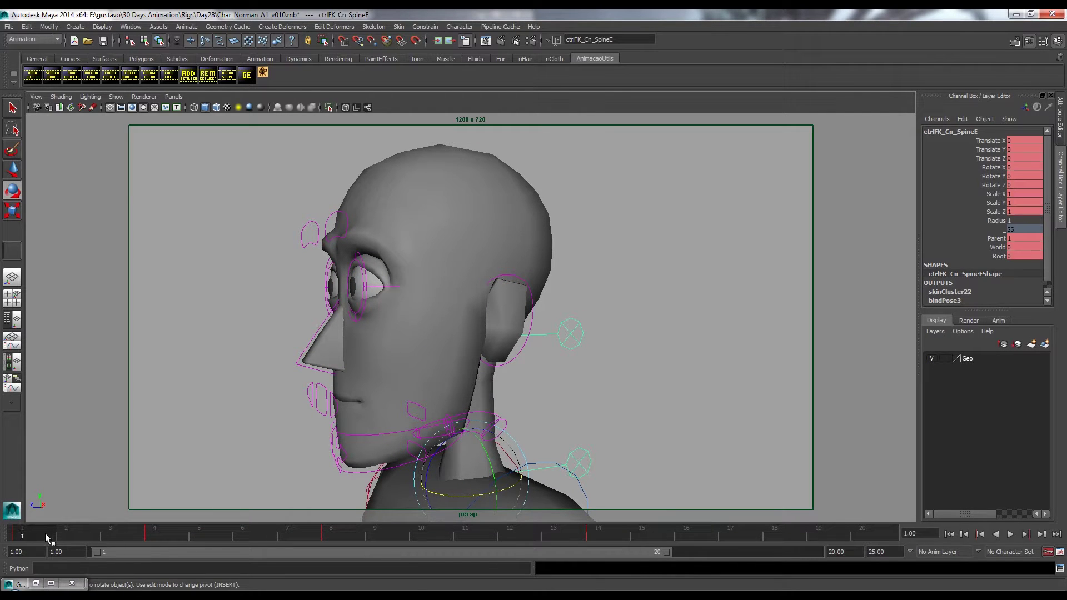
drag(45, 533, 138, 539)
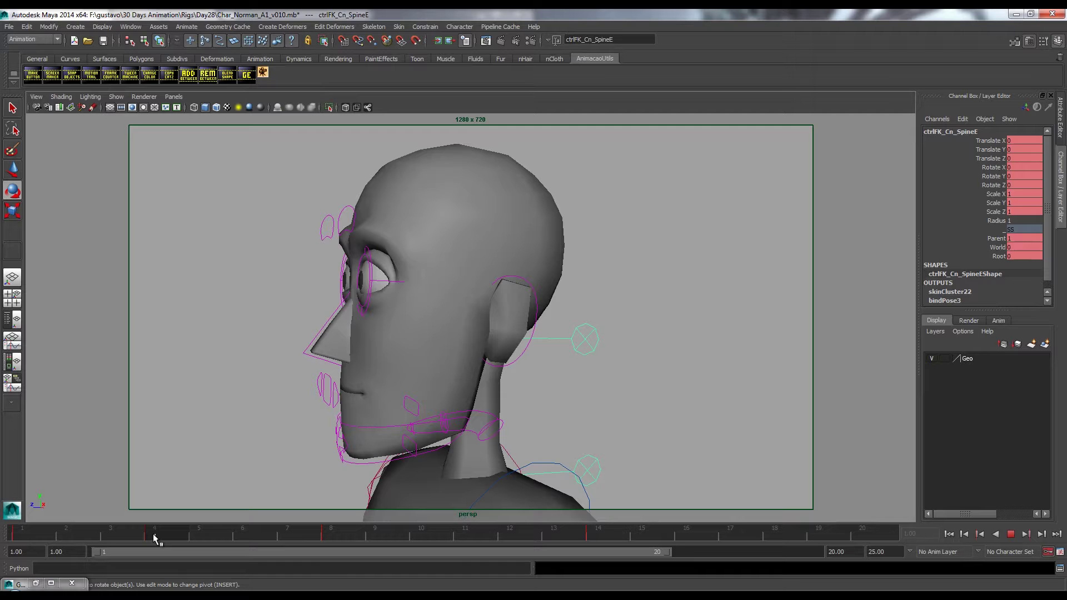
drag(193, 536, 238, 538)
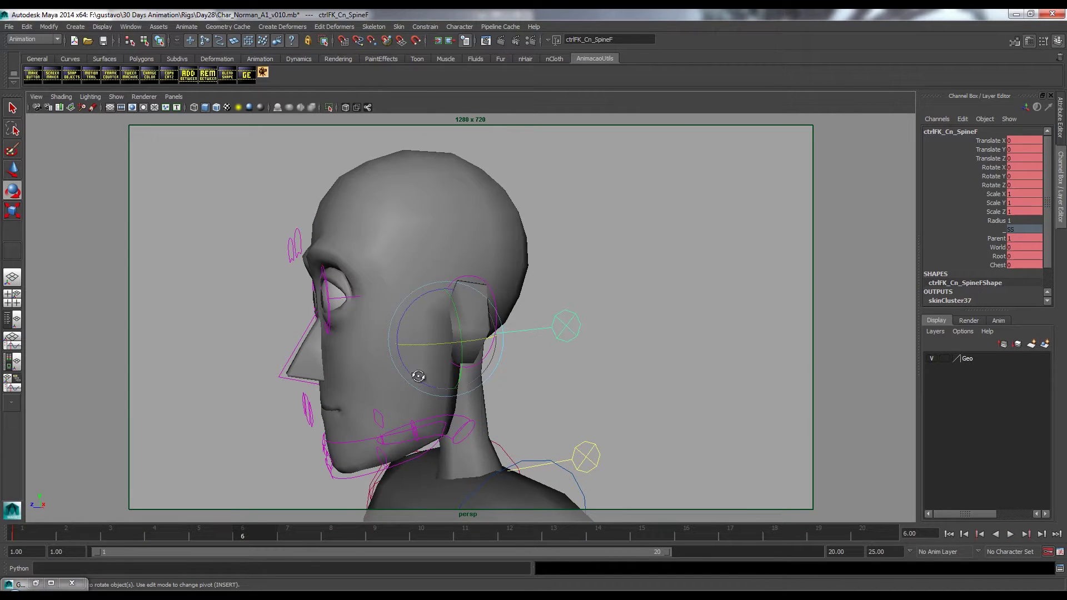
alt+drag(418, 376, 455, 382)
key(q)
key(alt+v)
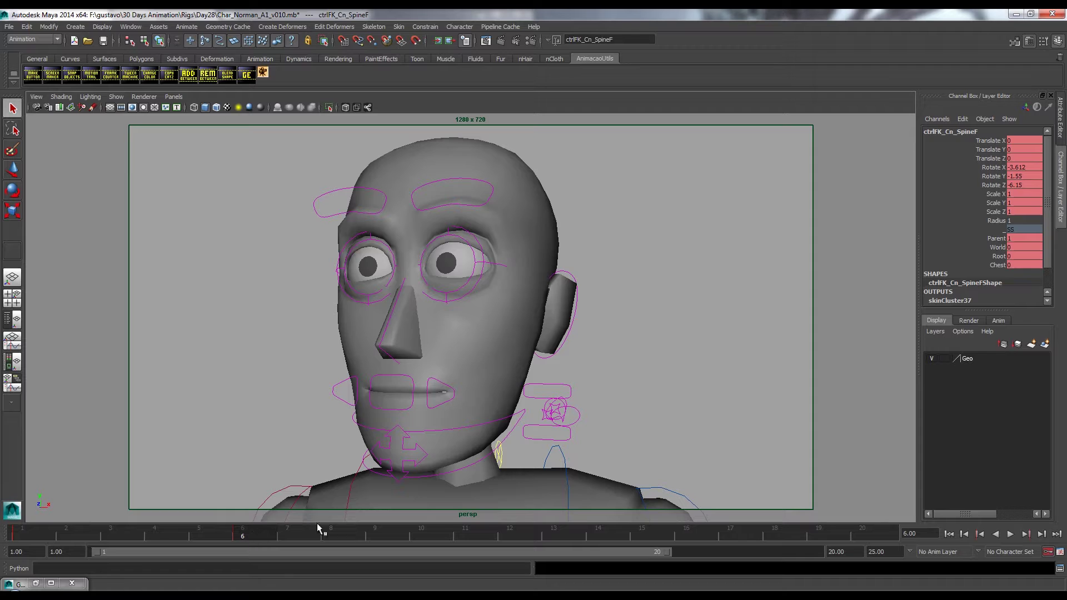
alt+drag(389, 444, 515, 410)
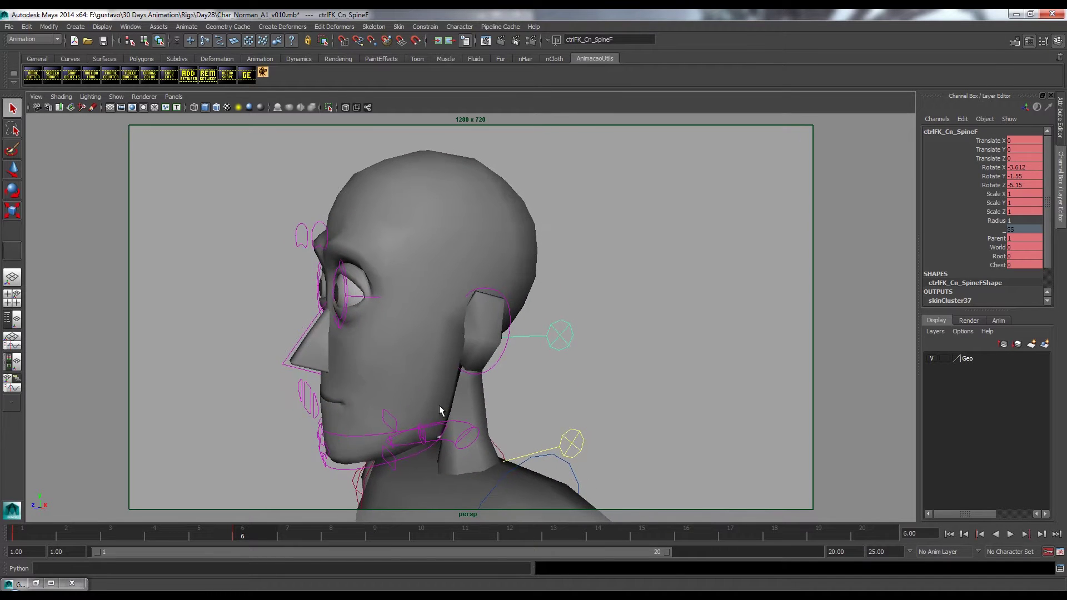
alt+drag(439, 410, 262, 510)
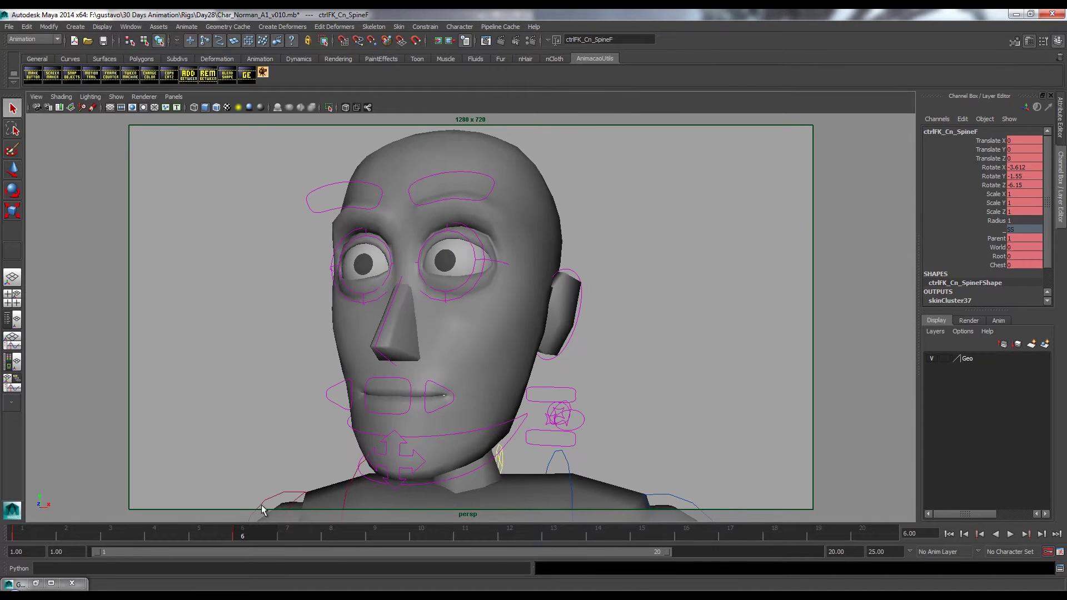
key(alt+v)
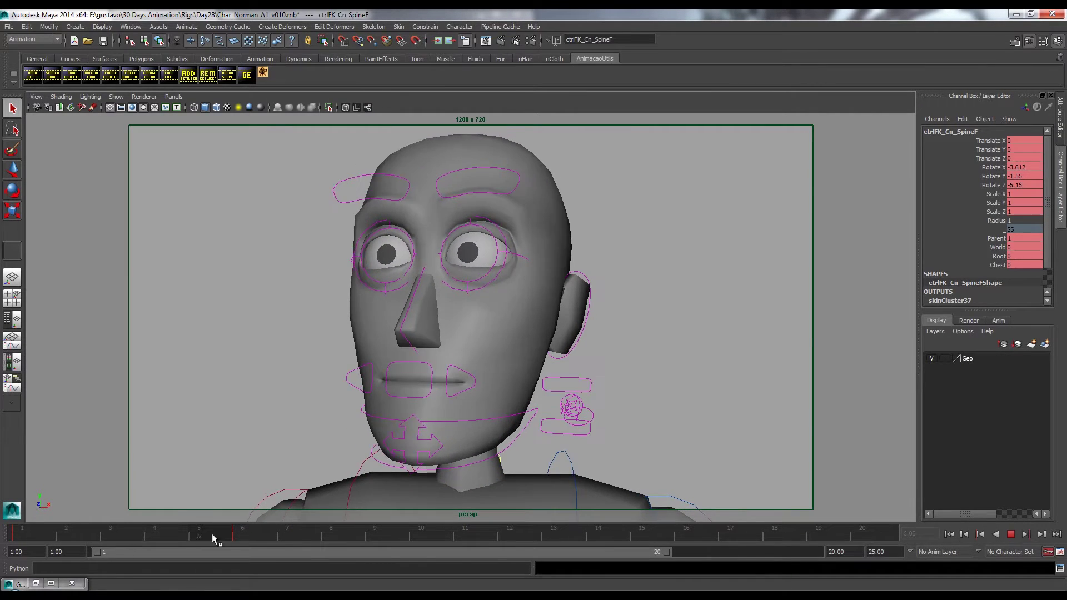
Rotate the head control at frame 10 to about X -18.38, Y 4.176, Z 1.875 and key it
alt+drag(540, 429, 568, 448)
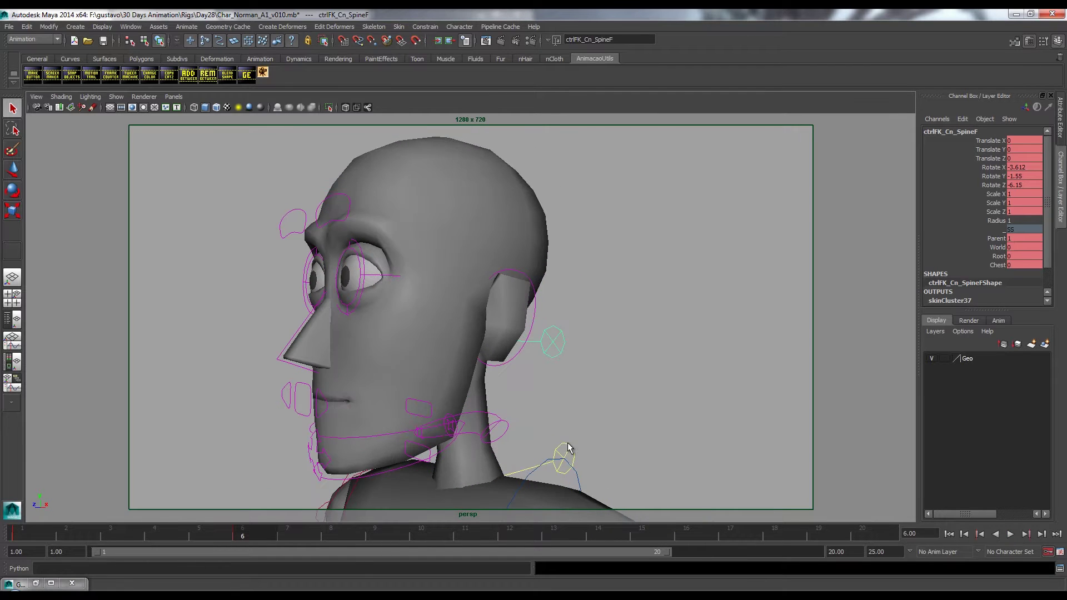
click(351, 522)
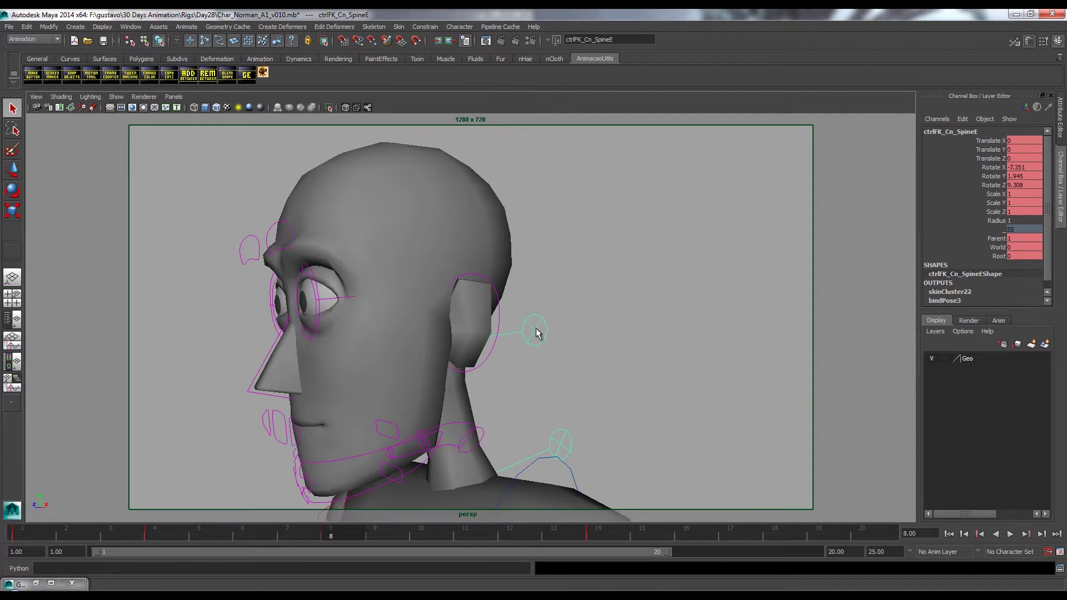
drag(347, 534, 413, 534)
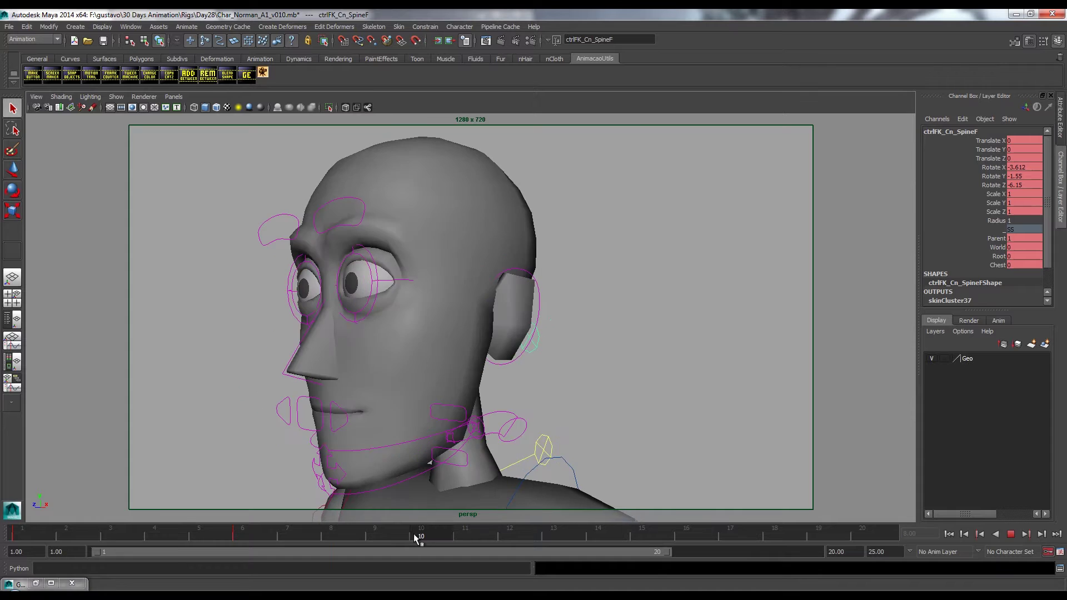
alt+drag(423, 489, 454, 451)
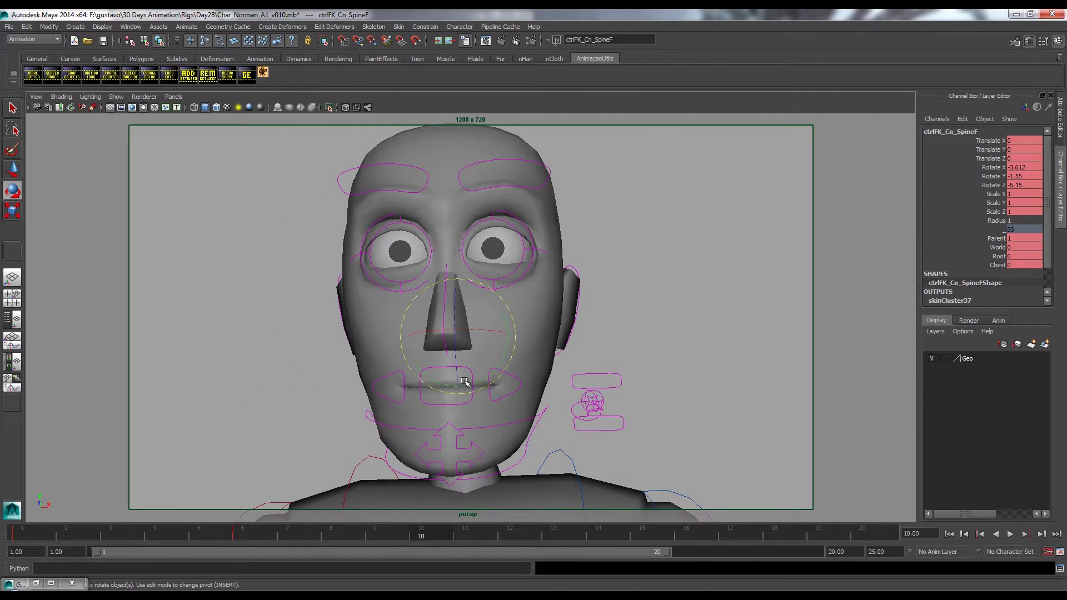
drag(456, 372, 497, 314)
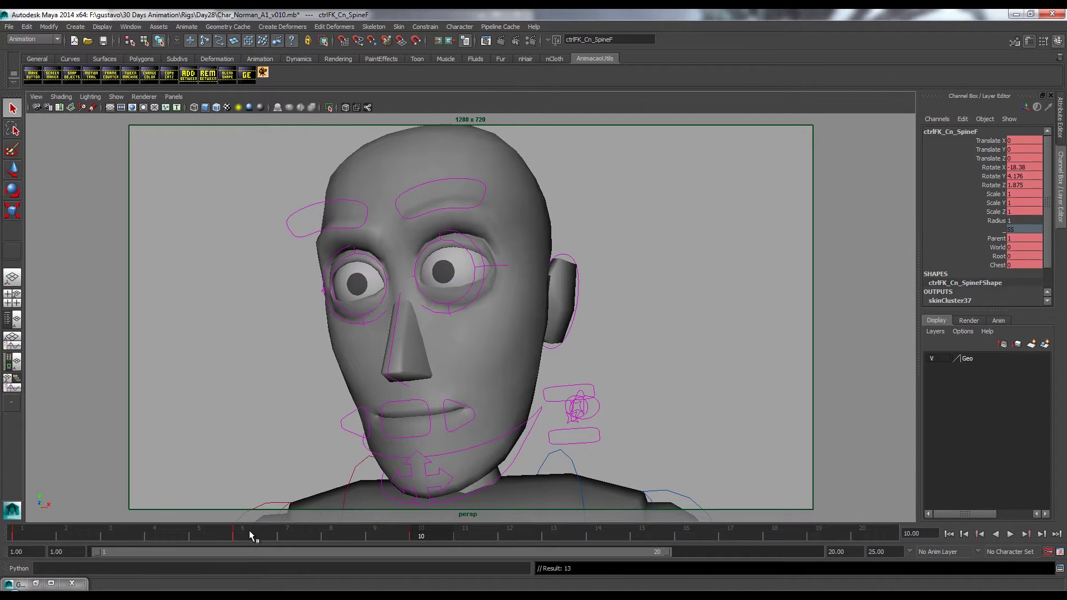
Restore the bookmarked close-up view of the face and review the head motion in playback
mouse_move(249, 530)
mouse_down()
mouse_move(600, 532)
mouse_move(68, 518)
mouse_move(270, 518)
mouse_move(261, 517)
mouse_move(25, 527)
mouse_move(237, 532)
mouse_up()
click(36, 97)
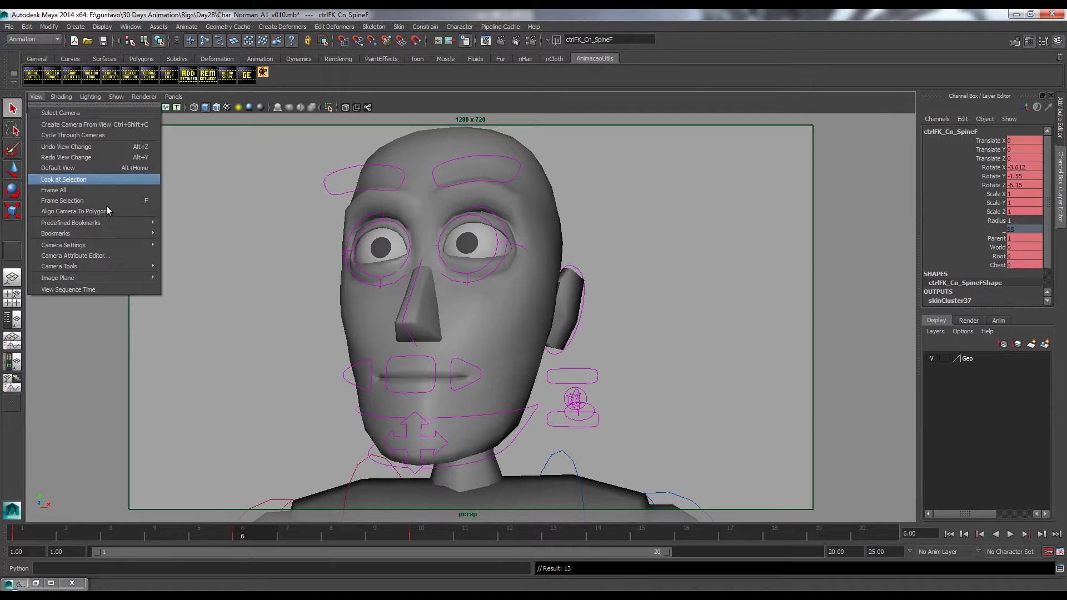
click(199, 235)
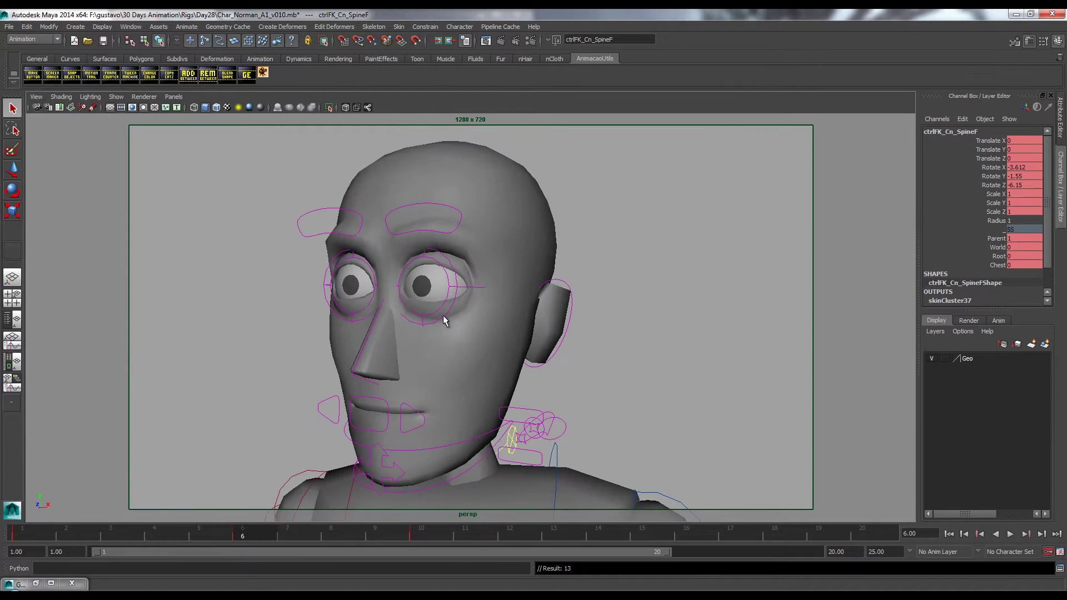
key(alt+v)
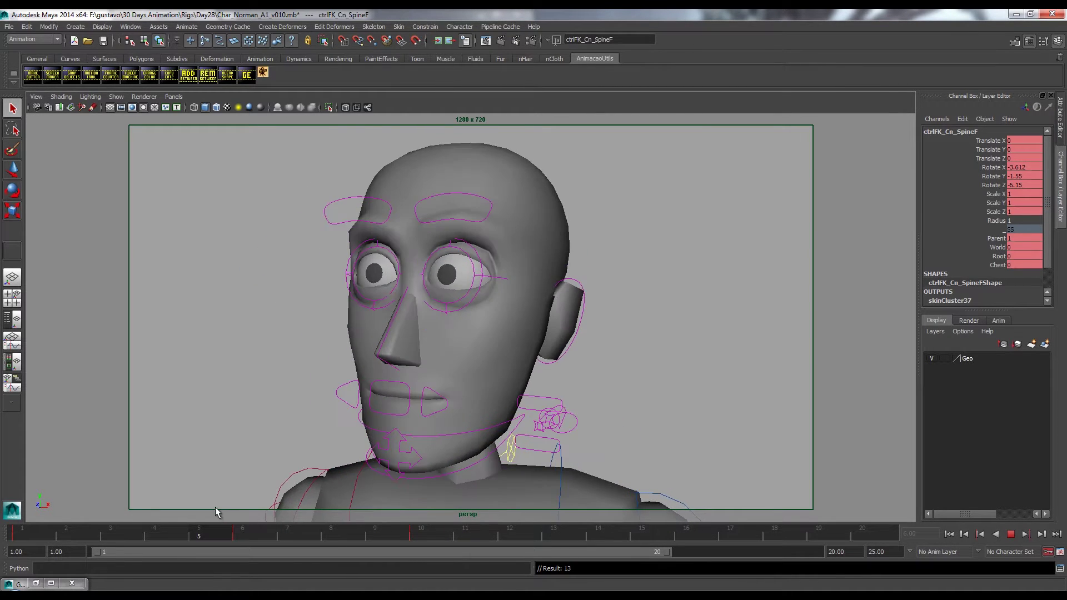
Flatten the head control's Rotate X tangents, give its frame 6 key a spline tangent, and steepen that key's outgoing handle
click(36, 583)
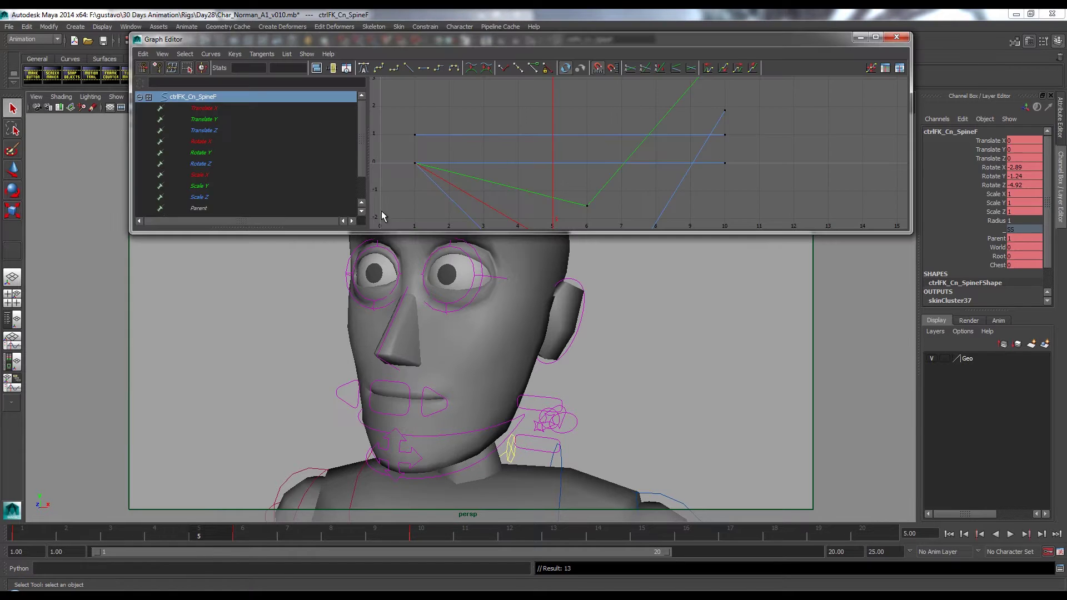
click(199, 143)
key(f)
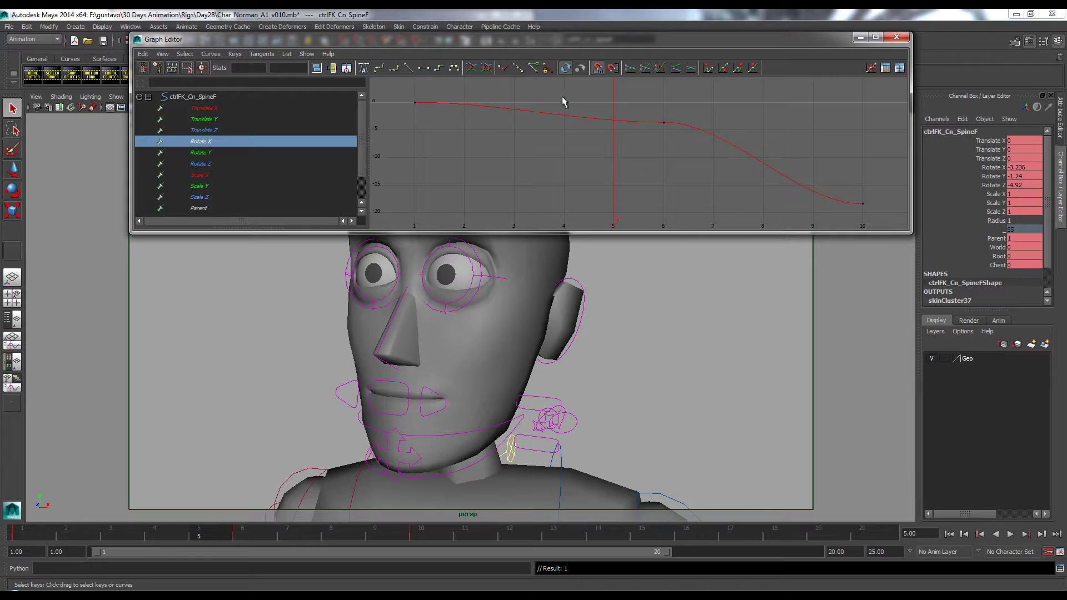
drag(701, 97, 642, 142)
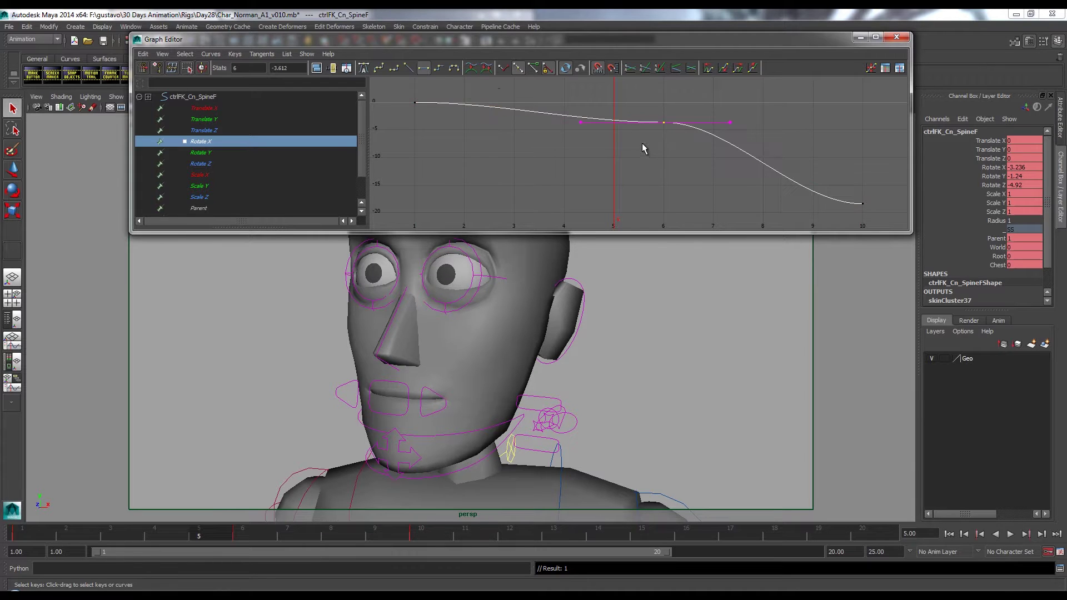
click(379, 68)
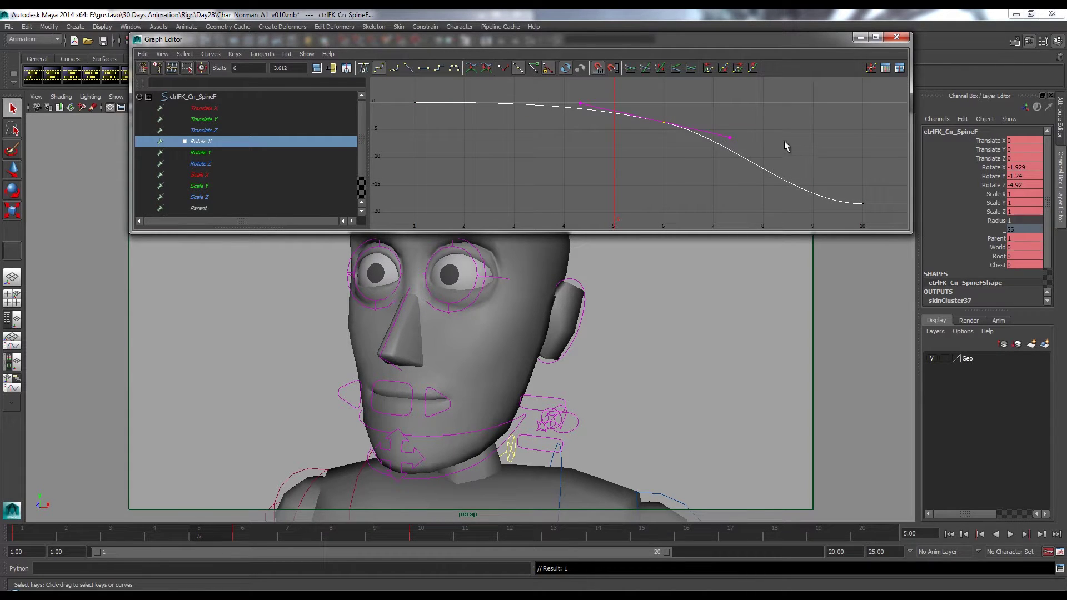
click(730, 137)
key(w)
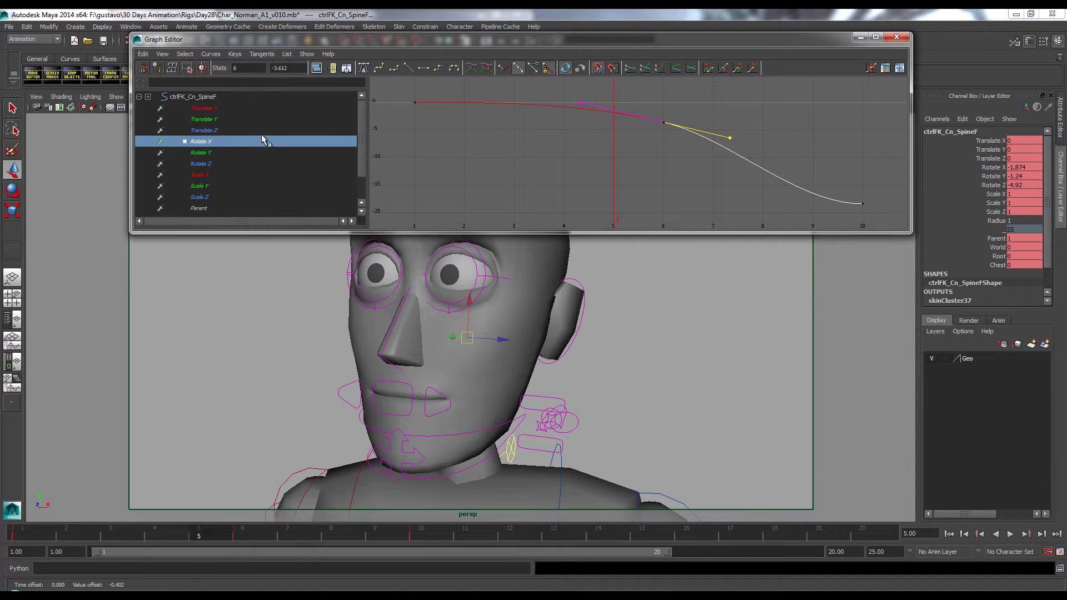
Apply flat tangents to the head control's Rotate Y and Rotate Z curves, and play back from frame 1
click(212, 153)
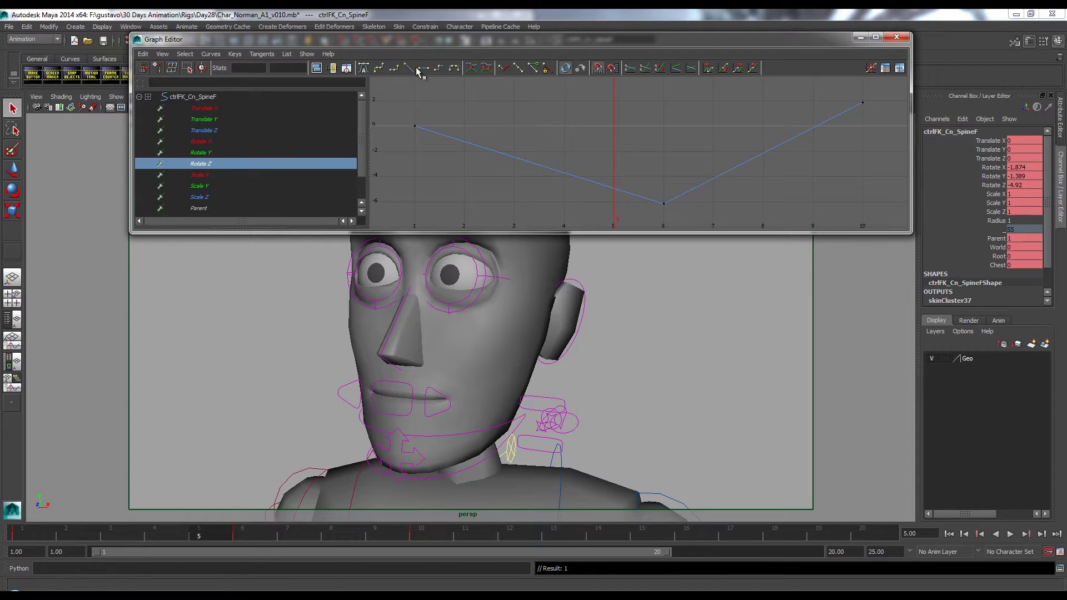
click(861, 37)
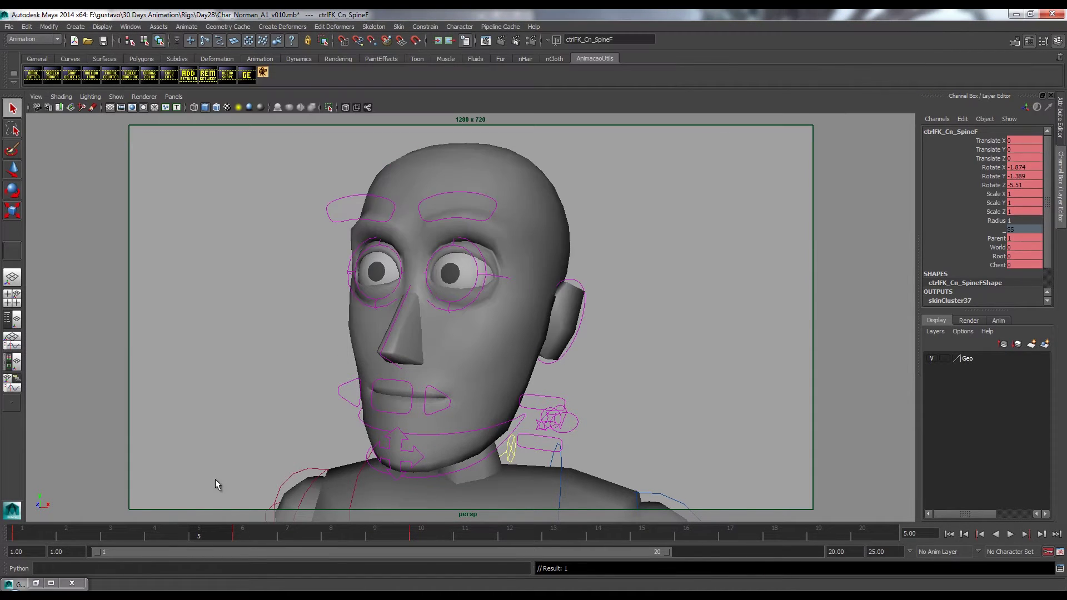
click(15, 534)
key(alt+v)
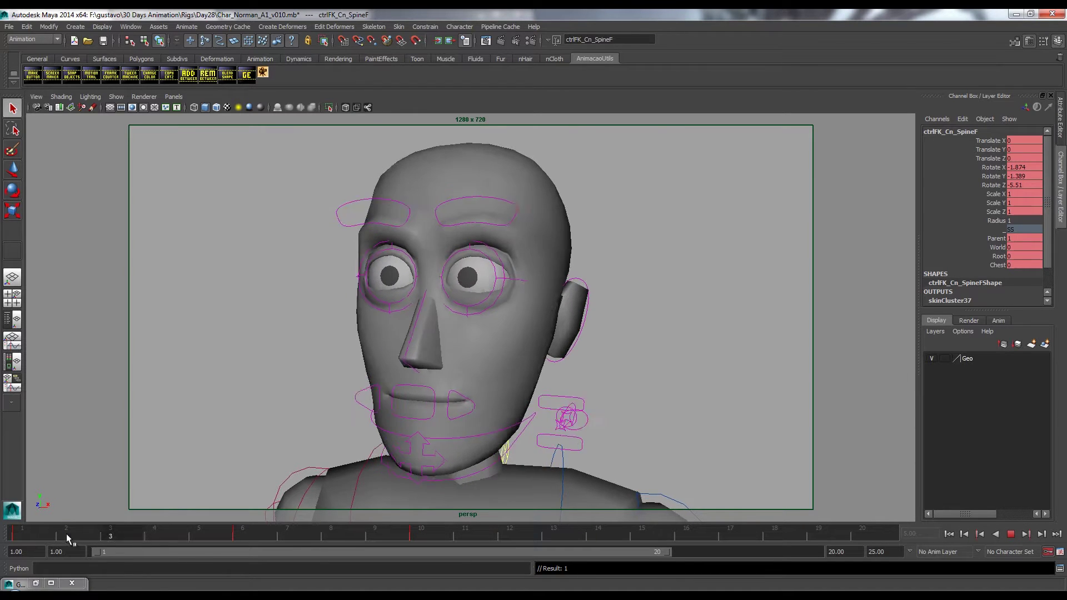
Move the head control's opening key from frame 1 to frame 3, comparing playback with the key at each frame
click(34, 535)
click(31, 534)
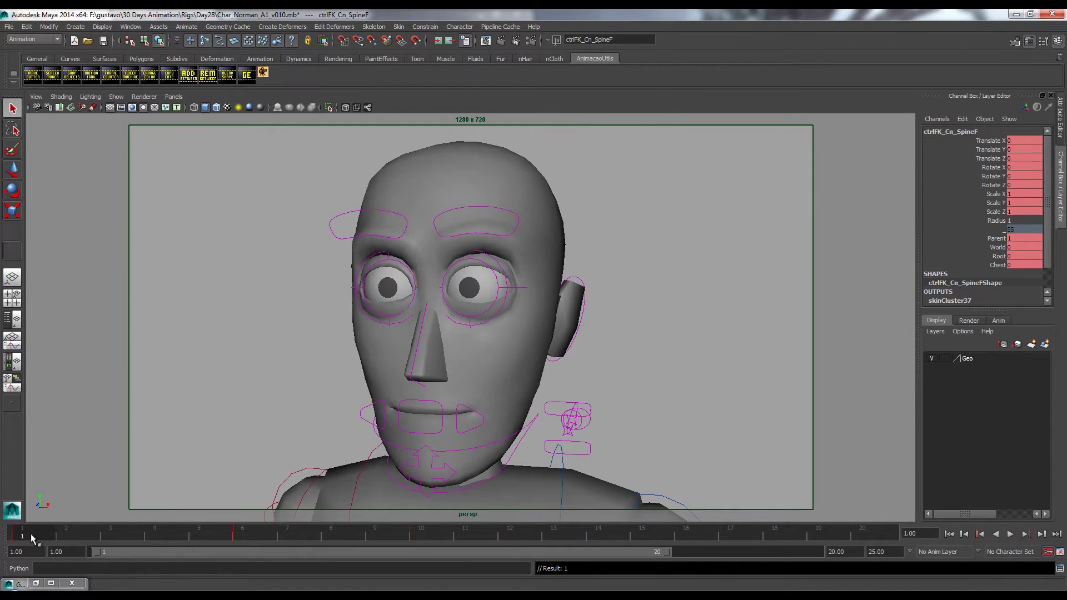
drag(40, 536, 105, 540)
click(31, 533)
key(alt+v)
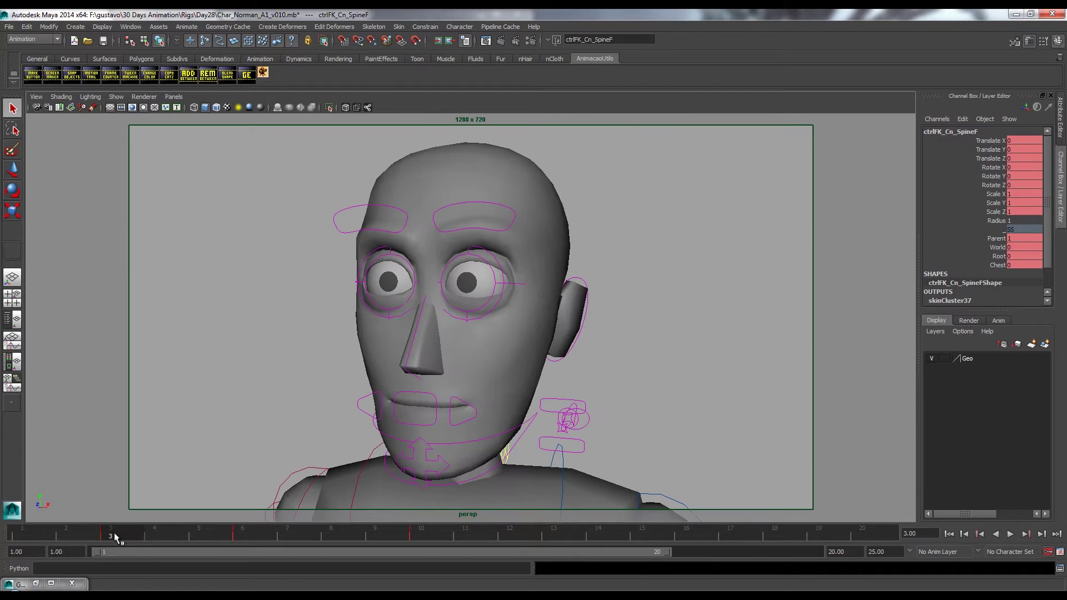
shift+click(113, 536)
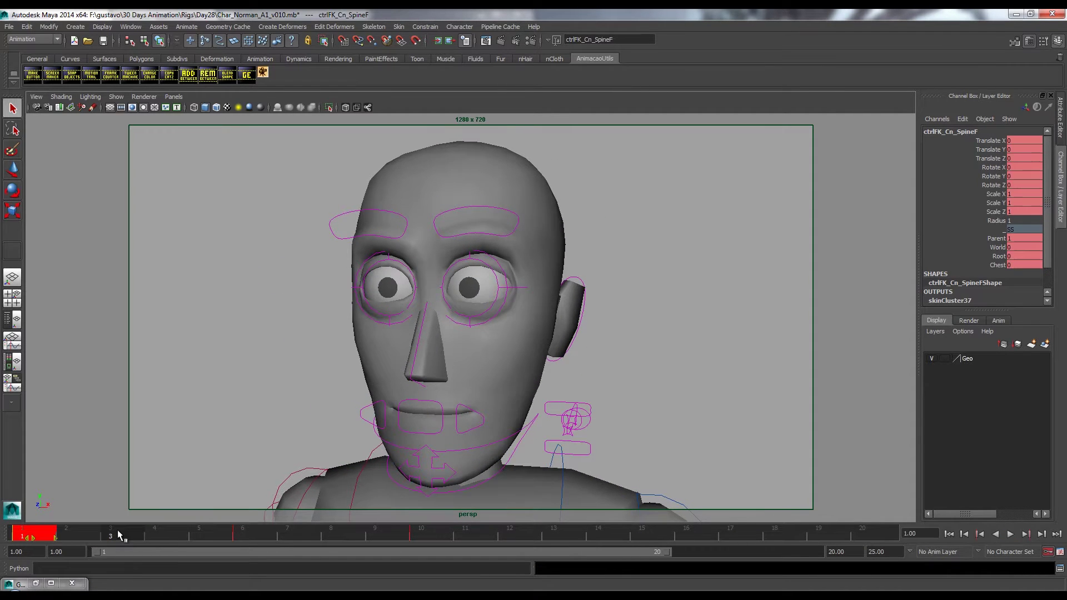
key(alt+v)
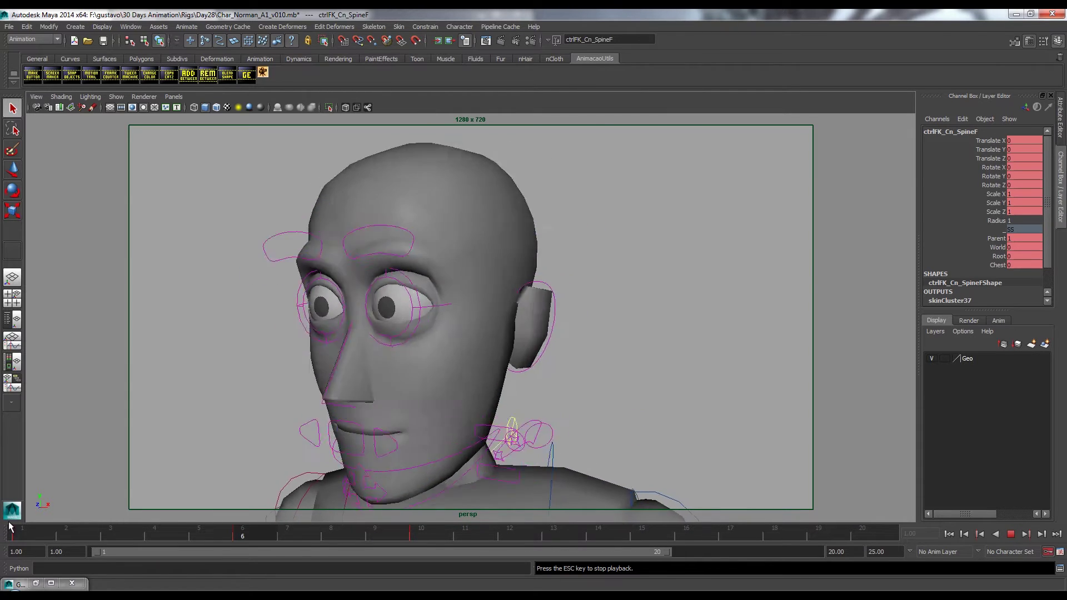
click(45, 534)
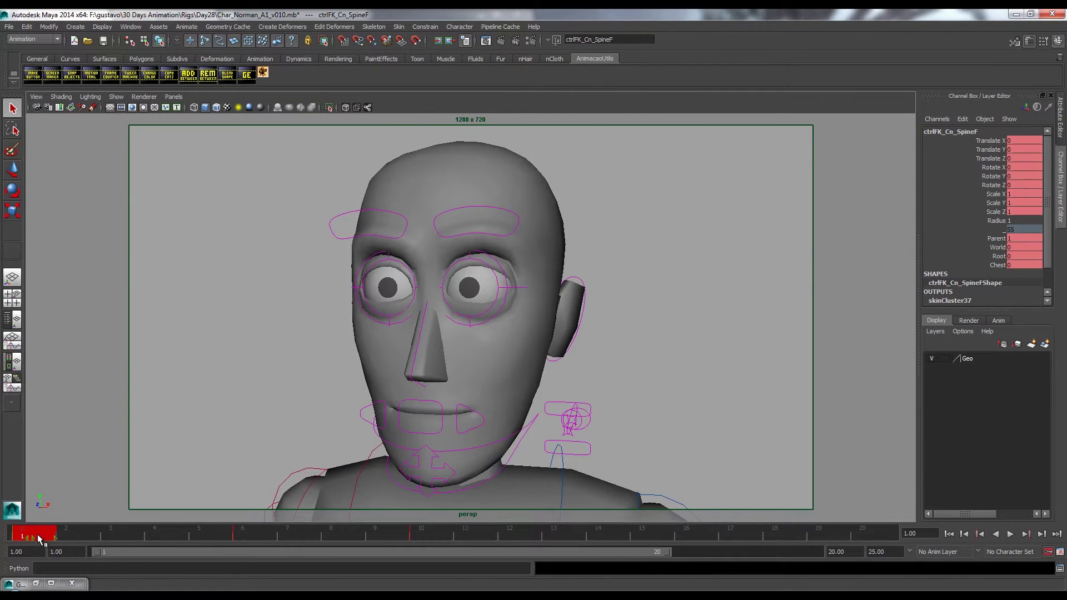
key(alt+v)
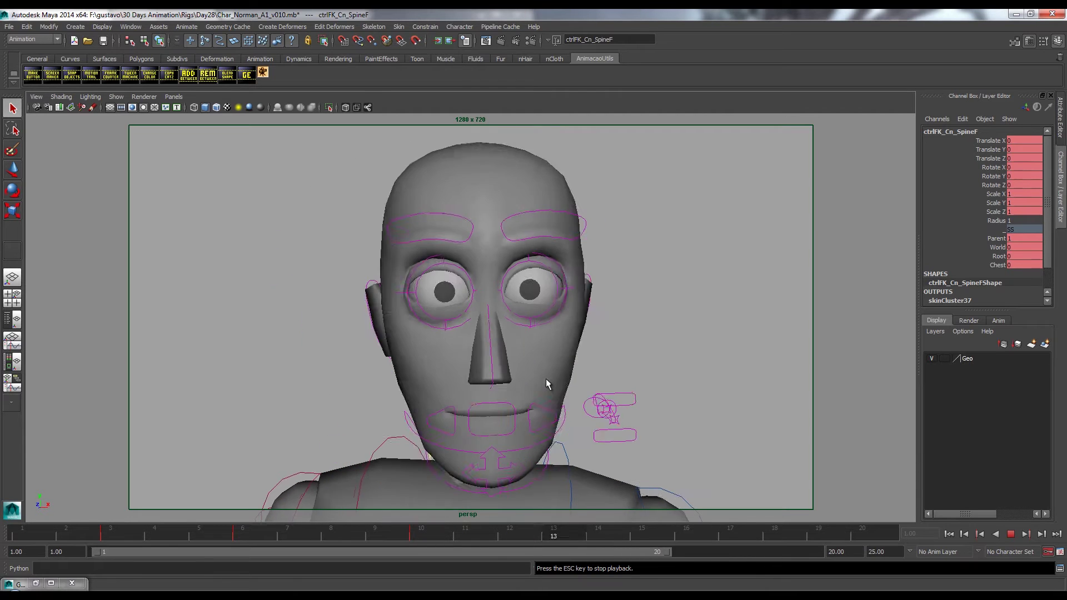
key(Escape)
Rotate the head control at frame 16 to about X -8.196, Y 0.09, Z -5.517 and key it
key(alt+v)
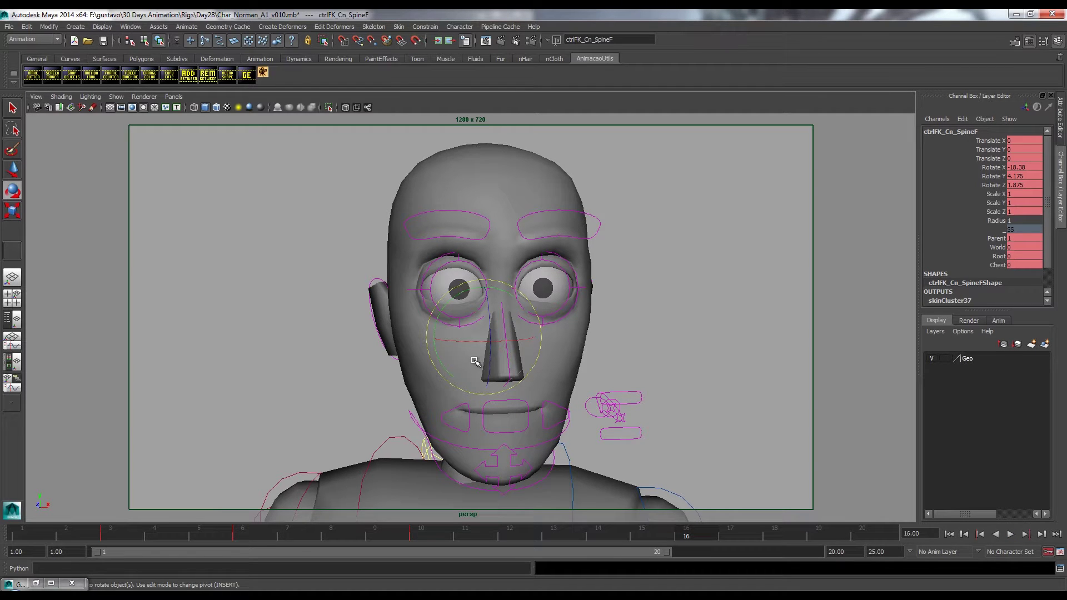
drag(475, 362, 468, 343)
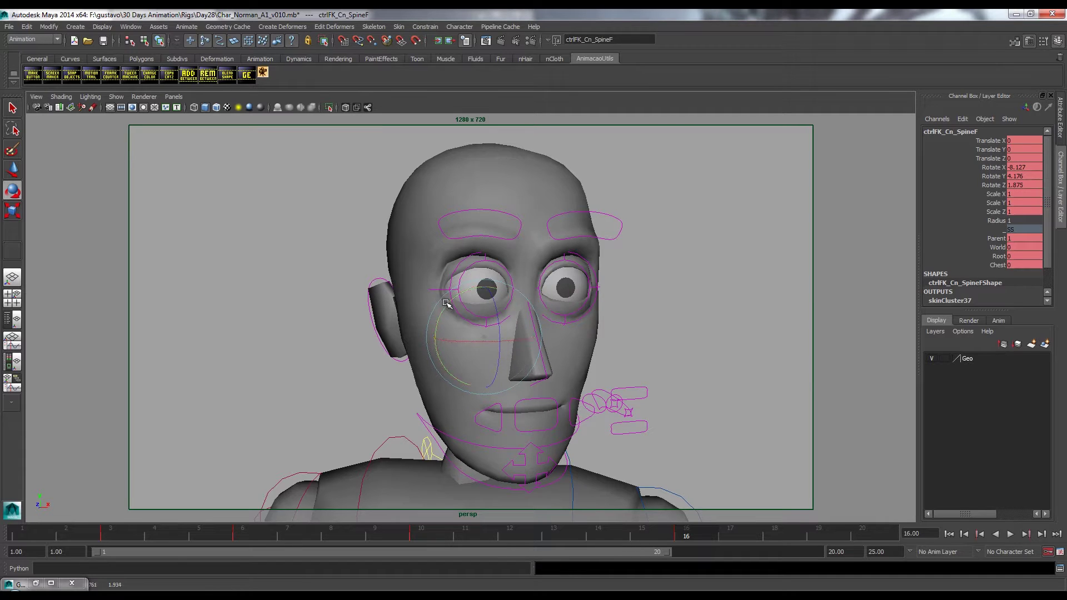
mouse_move(499, 321)
mouse_down()
mouse_move(501, 305)
mouse_move(501, 315)
mouse_up()
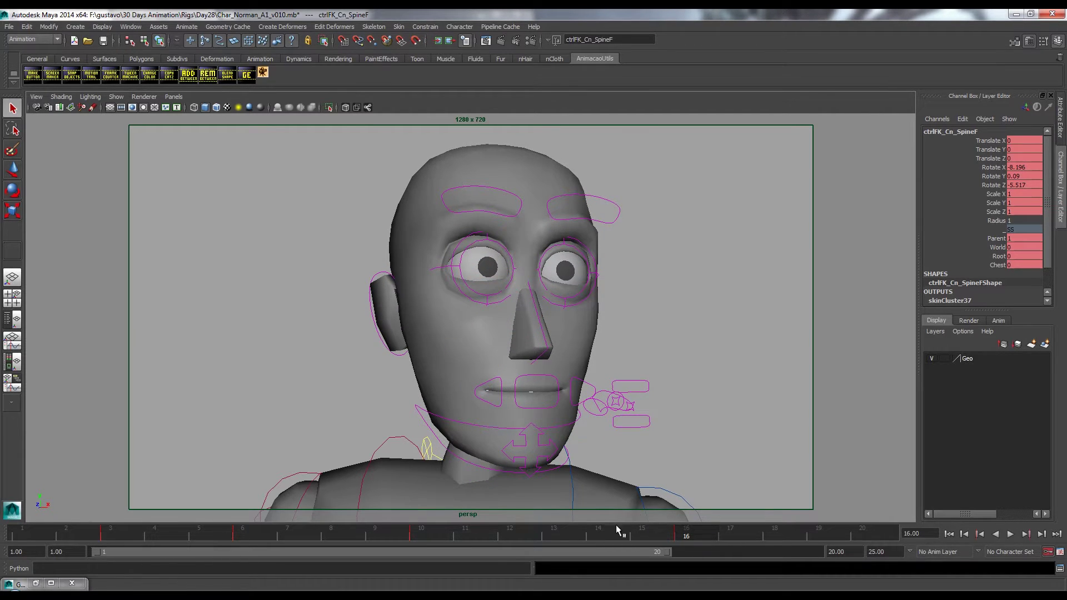
Set a flat tangent on the head control's Rotate Z key at frame 16 and play back the finished head turn
click(32, 583)
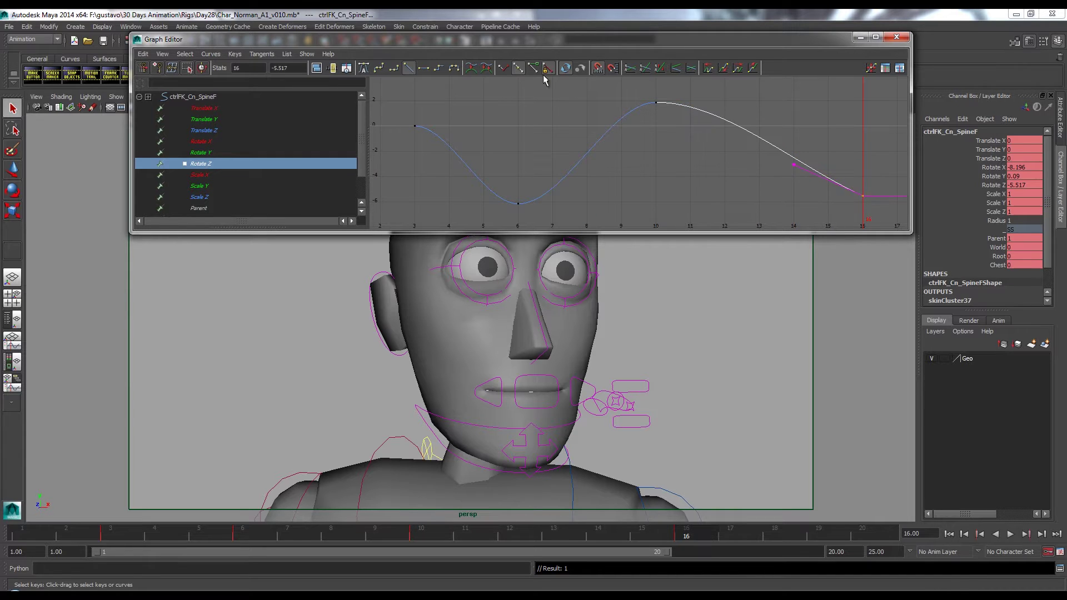
click(860, 38)
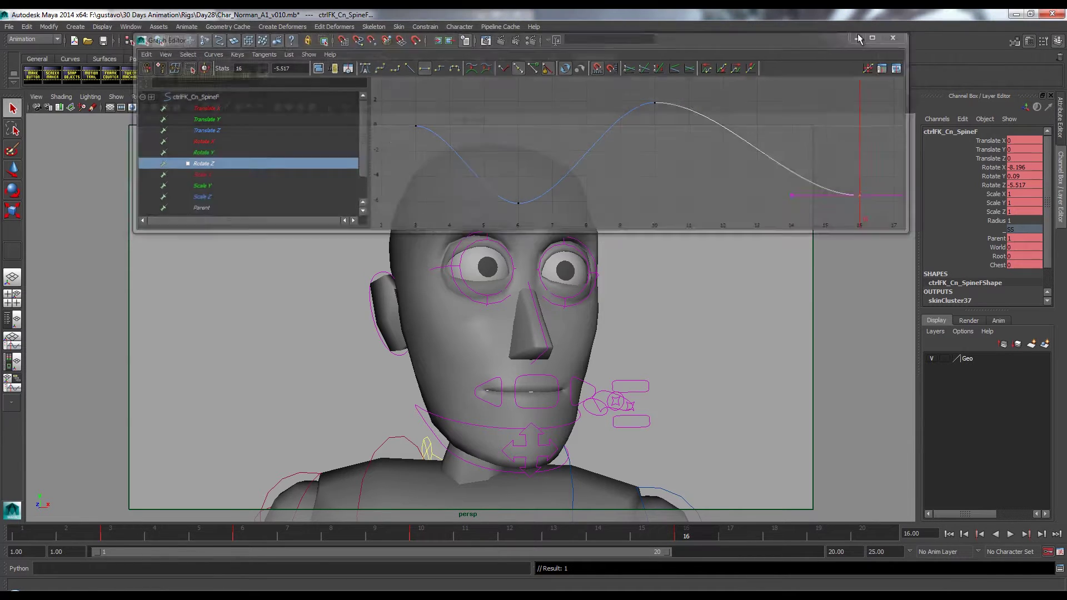
key(alt+v)
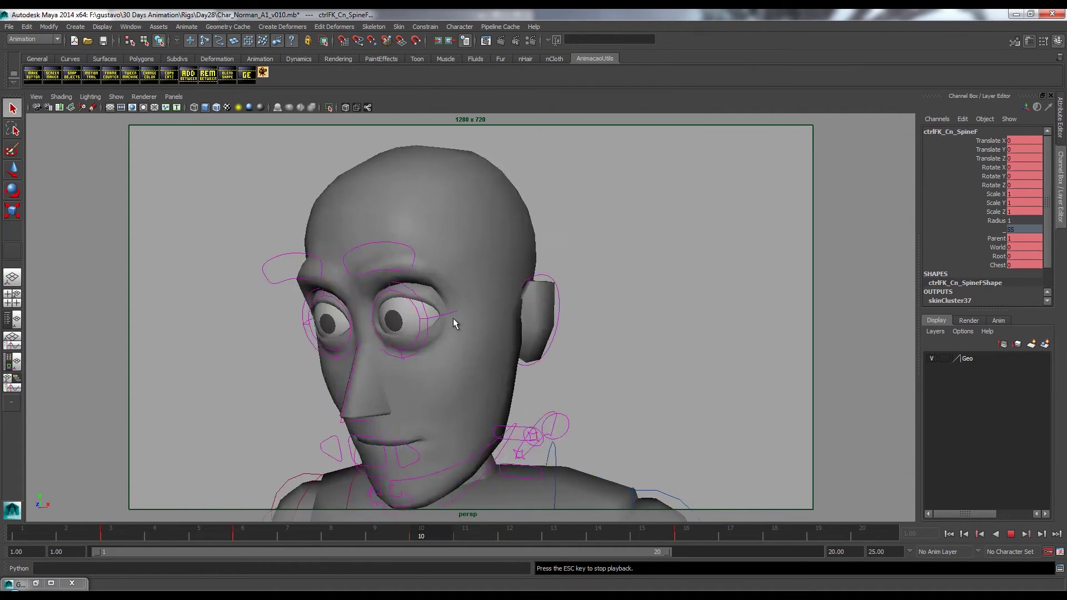
Stop the playback and try the upper lid up/down channel on the left eye control
key(Escape)
click(466, 303)
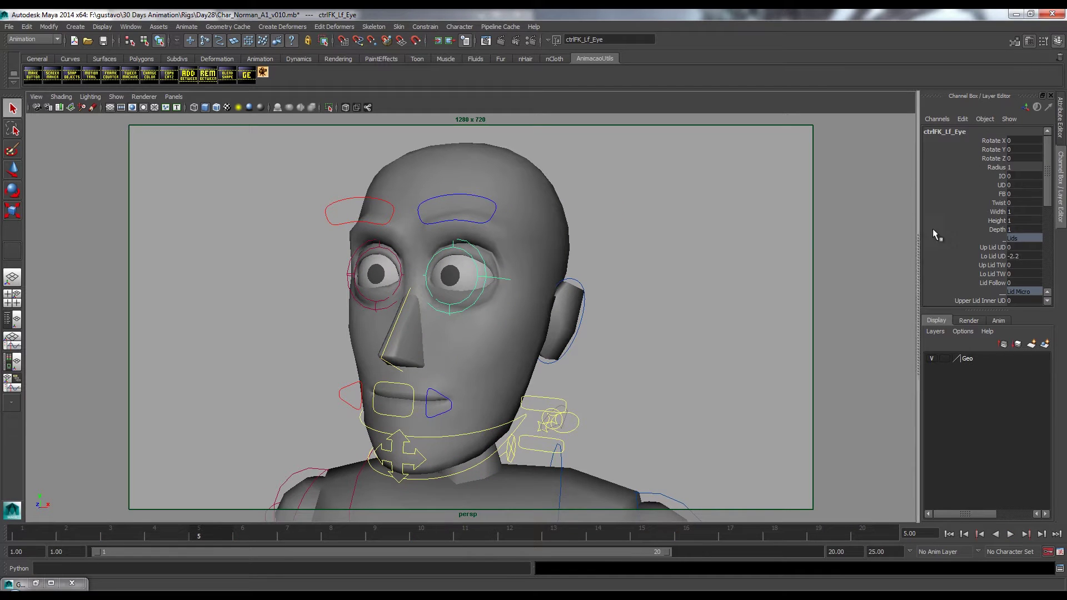
click(992, 247)
mouse_move(707, 287)
middle_down()
mouse_move(674, 298)
mouse_move(719, 298)
mouse_move(691, 298)
mouse_move(705, 302)
middle_up()
key(ctrl+z)
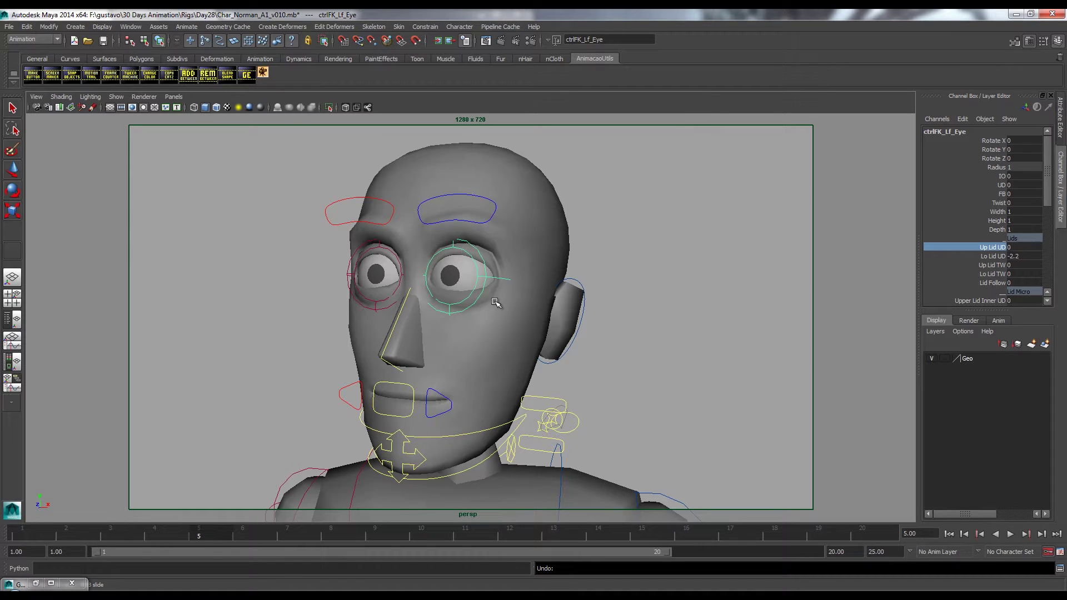
Try lowering the whole left brow by setting the brow control's Brow All UD to about -3.6
click(375, 308)
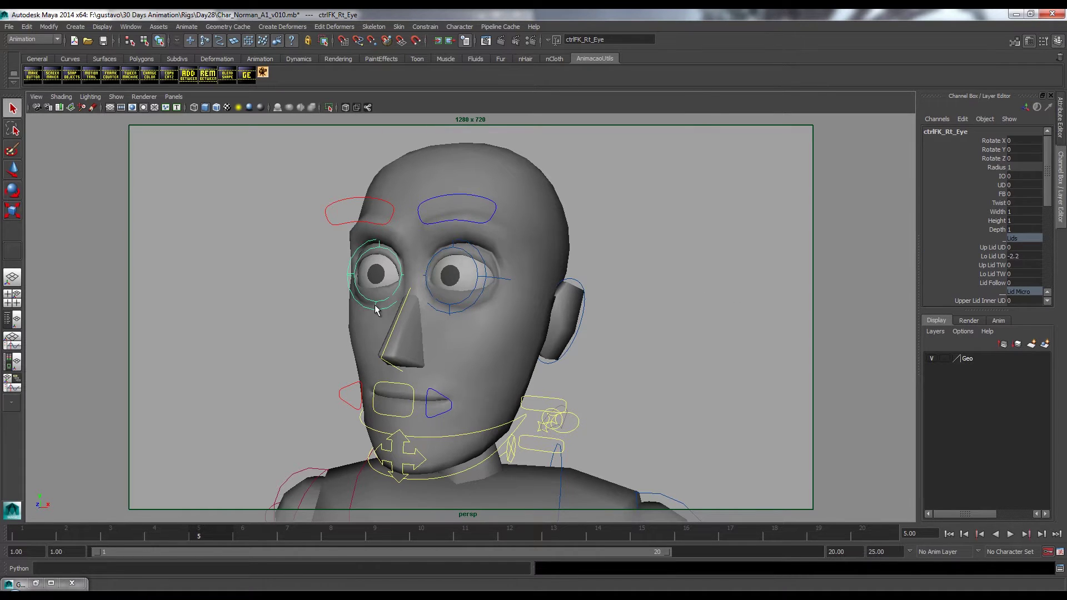
click(451, 228)
click(459, 222)
key(w)
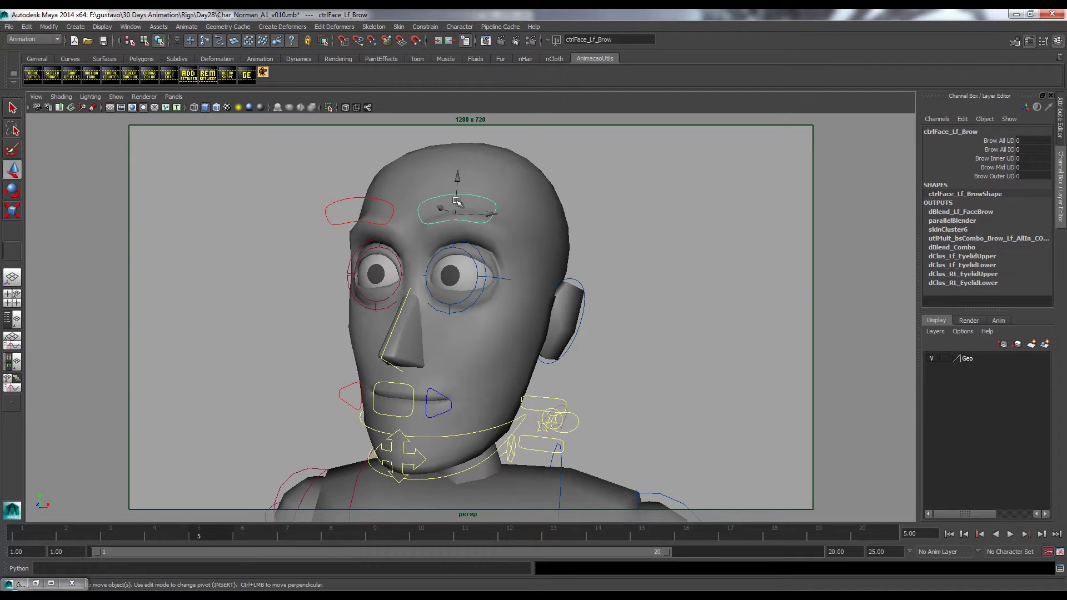
key(q)
click(998, 141)
mouse_move(643, 231)
middle_down()
mouse_move(665, 234)
mouse_move(626, 228)
middle_up()
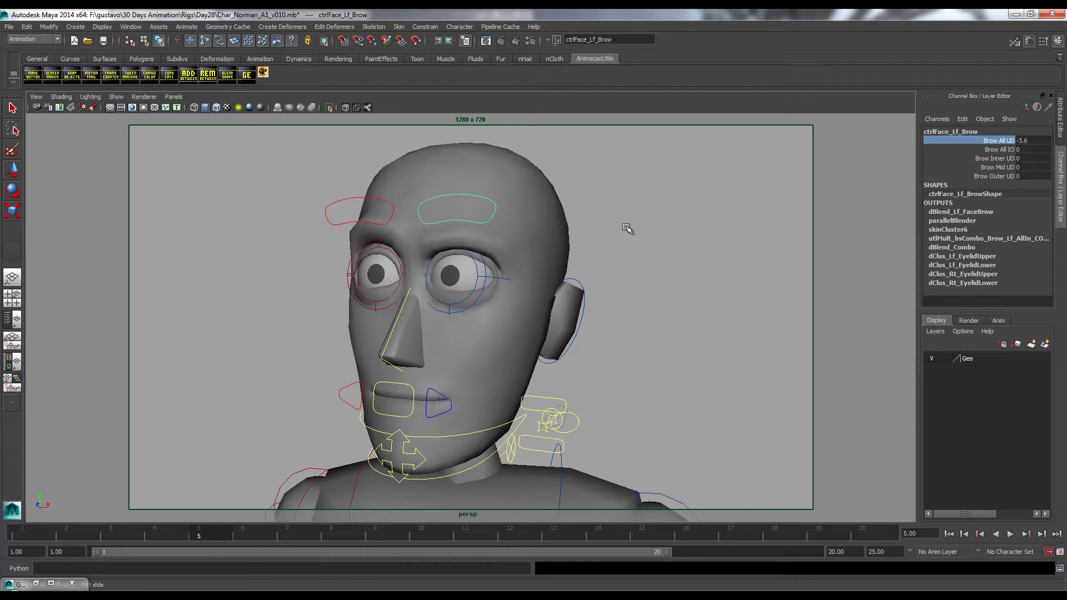
key(ctrl+z)
Try the lips control's Mouth UD channel, and try Mouth Turn at about -3.9
click(410, 397)
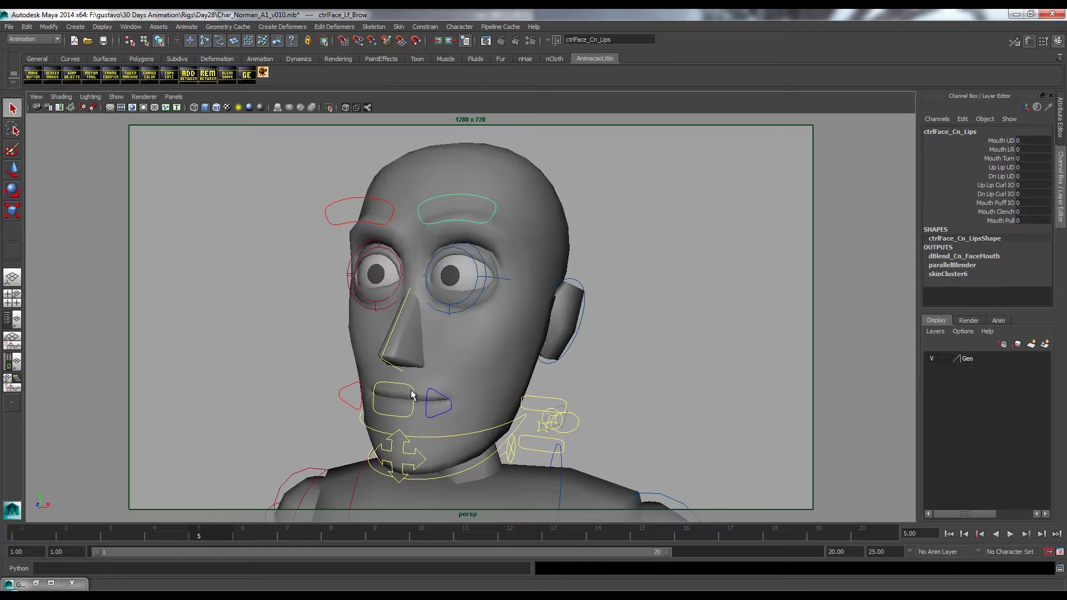
click(1001, 141)
mouse_move(667, 294)
middle_down()
mouse_move(683, 293)
mouse_move(643, 294)
mouse_move(674, 298)
mouse_move(648, 302)
middle_up()
key(ctrl+z)
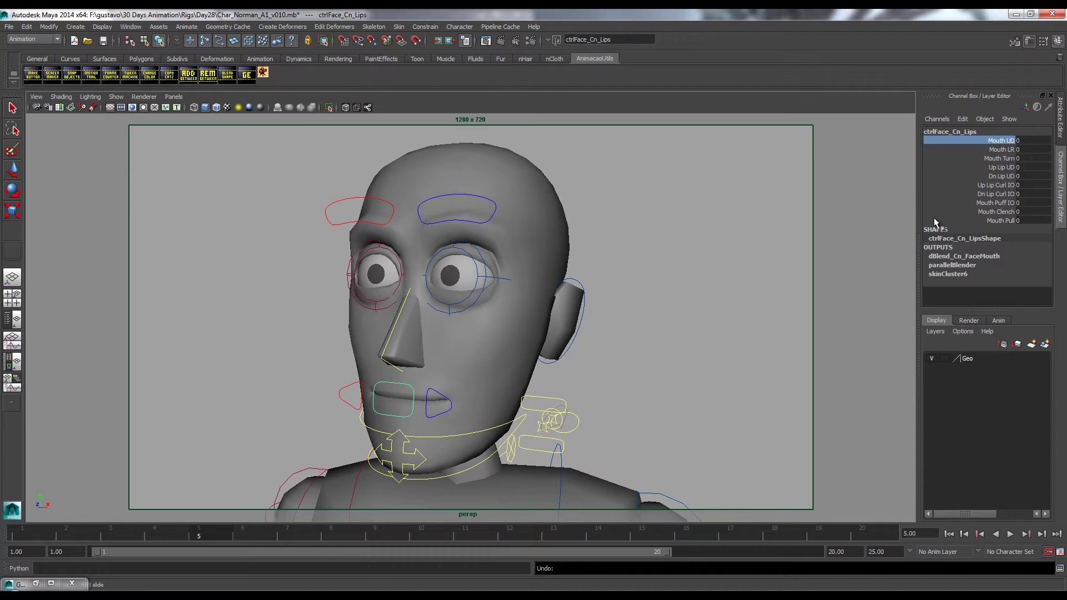
click(990, 159)
middle_drag(785, 243, 750, 239)
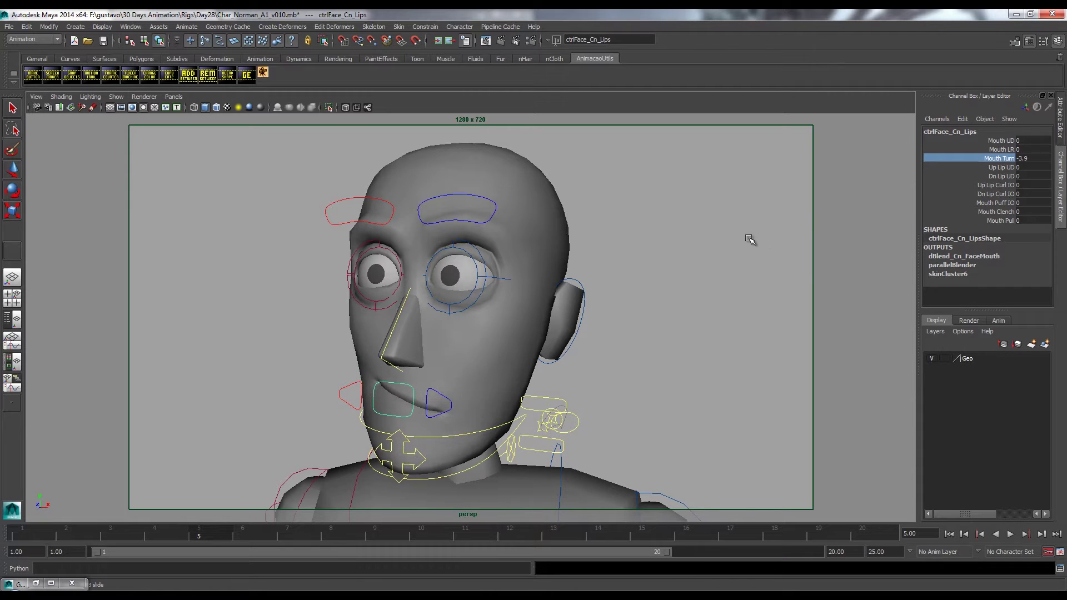
key(ctrl+z)
Try the lips control's Up Lip UD at about 3.1 and its Up Lip Curl IO at about -9.2
click(1001, 167)
mouse_move(639, 305)
middle_down()
mouse_move(652, 303)
mouse_move(638, 302)
middle_up()
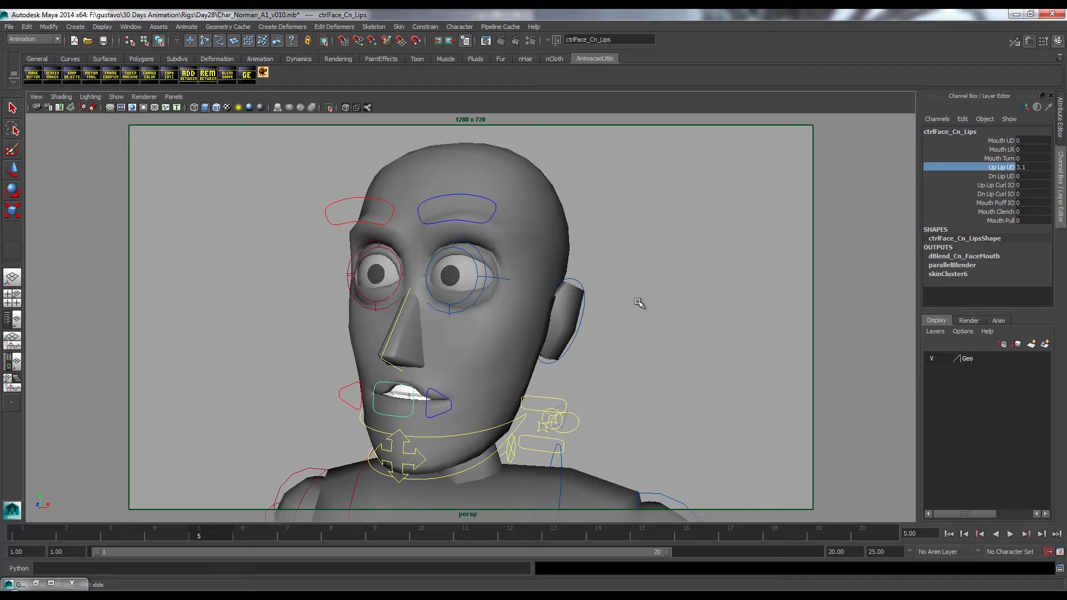
click(988, 185)
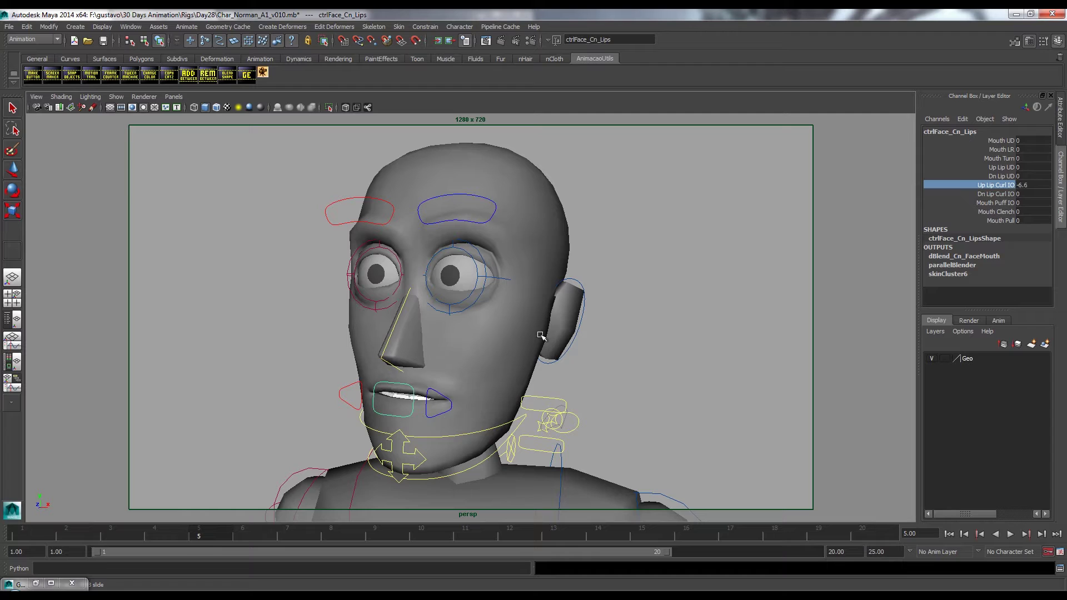
middle_drag(576, 338, 535, 344)
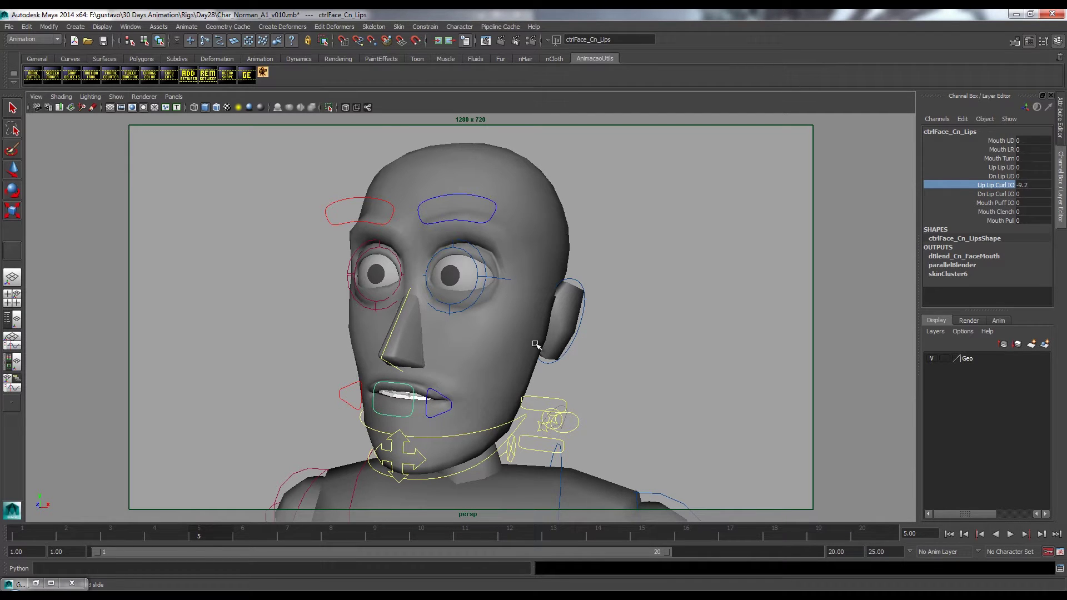
key(ctrl+z)
Play back the head turn and examine the neck and head controls from different angles at frames 3 and 4
key(alt+v)
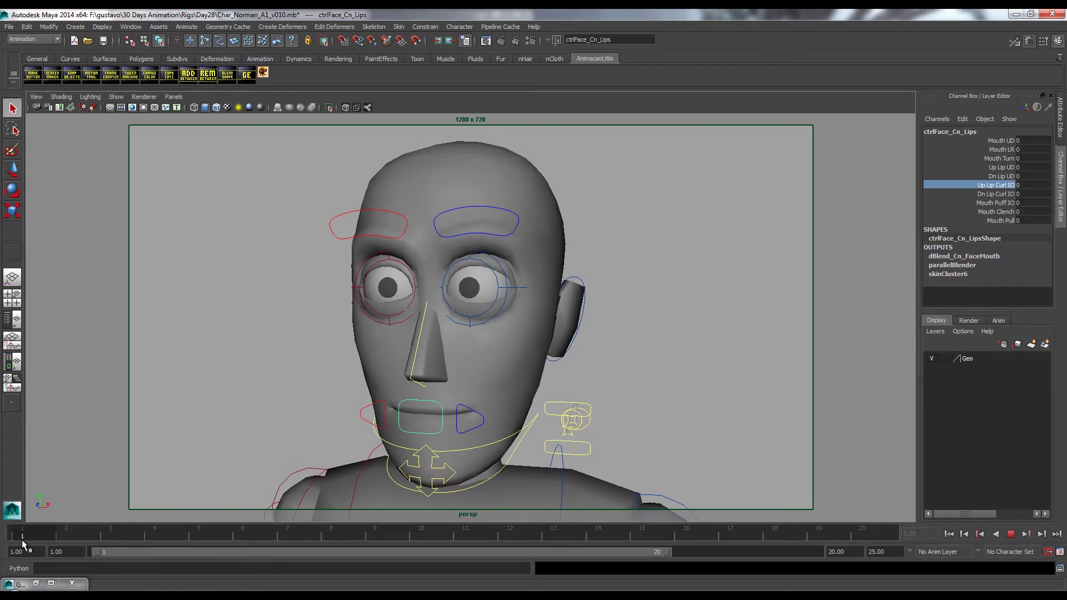
click(155, 538)
click(510, 454)
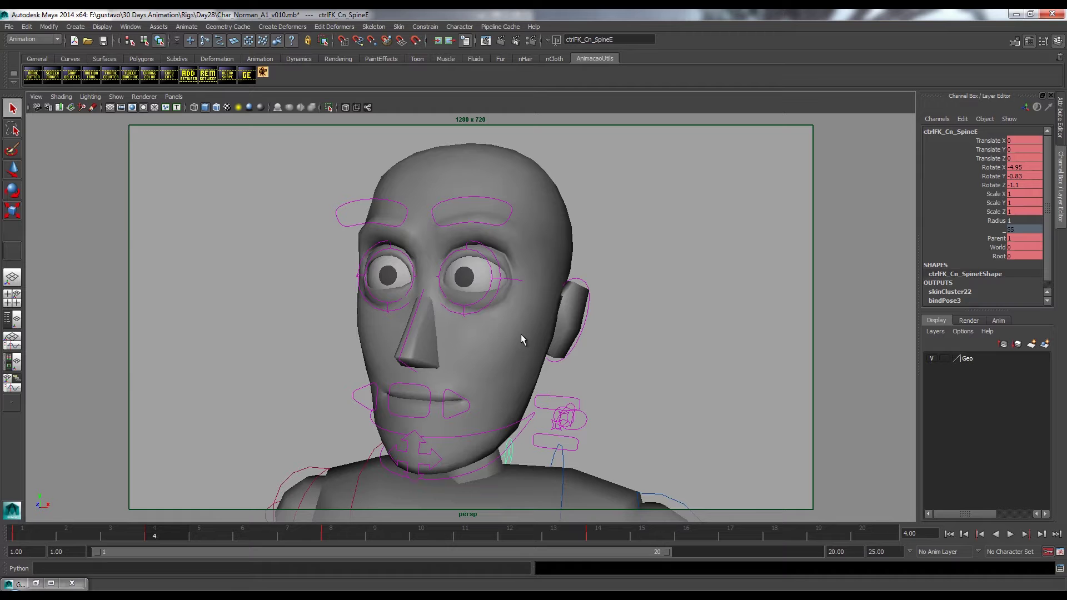
alt+drag(543, 351, 508, 389)
click(588, 346)
click(113, 533)
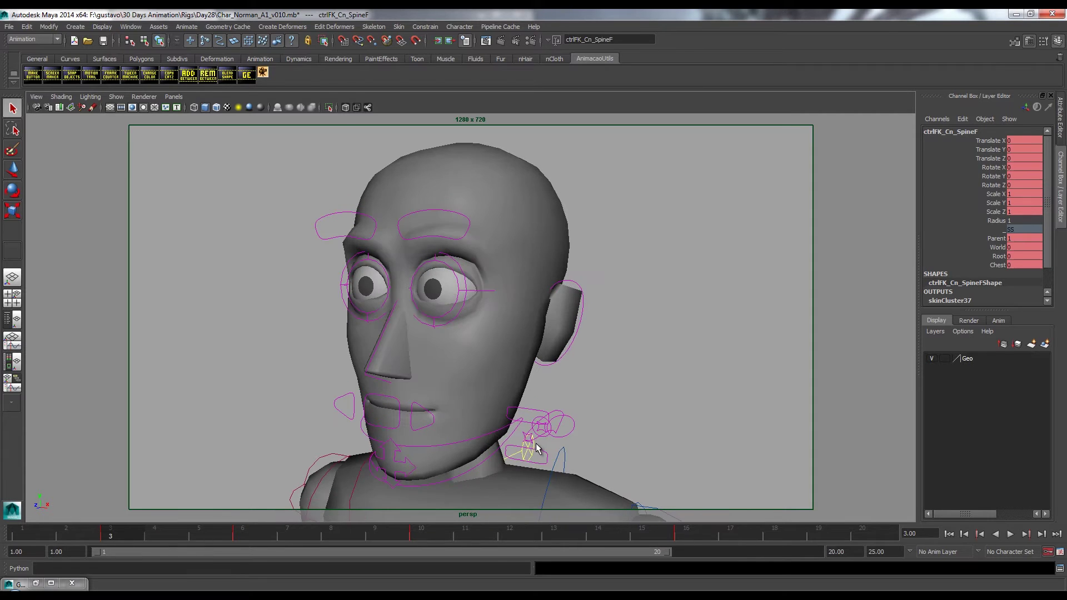
alt+drag(531, 440, 554, 459)
click(549, 455)
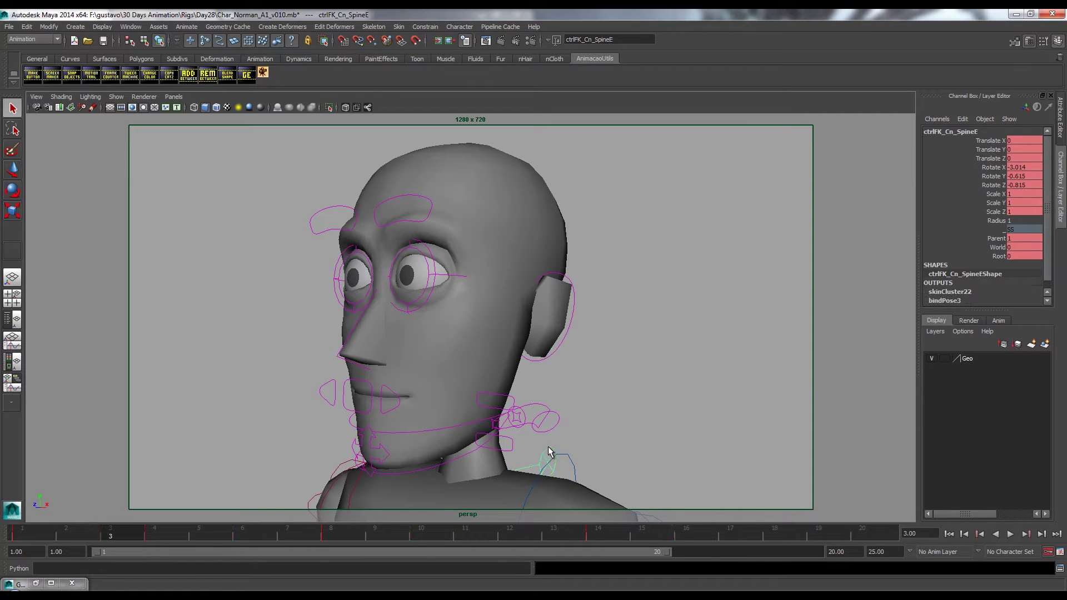
alt+drag(554, 418, 567, 372)
alt+drag(483, 442, 517, 437)
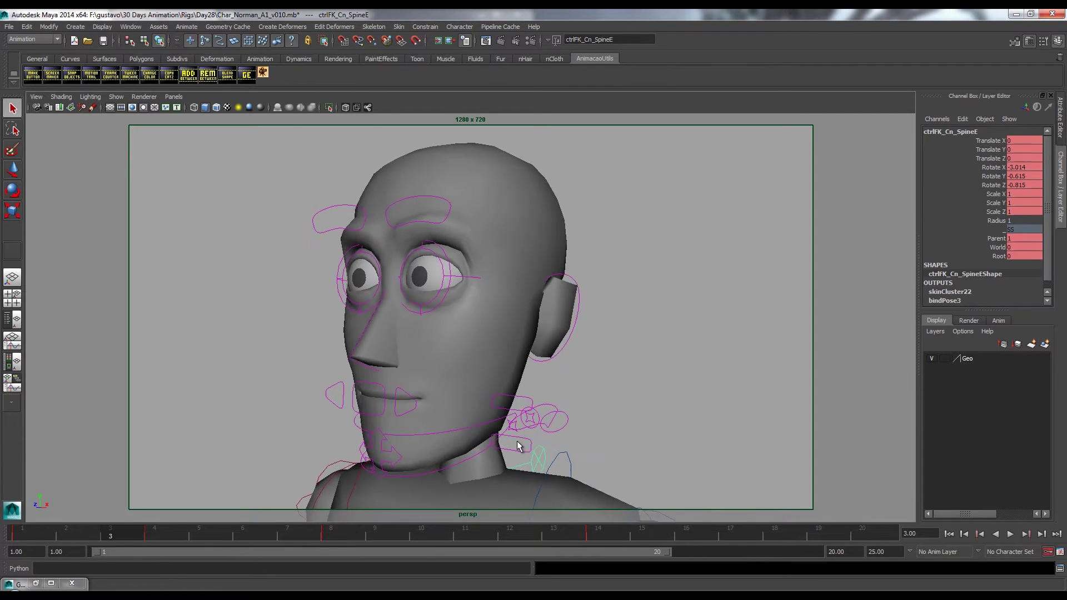
Play back the head turn repeatedly to review the overlapping neck and head motion
key(alt+v)
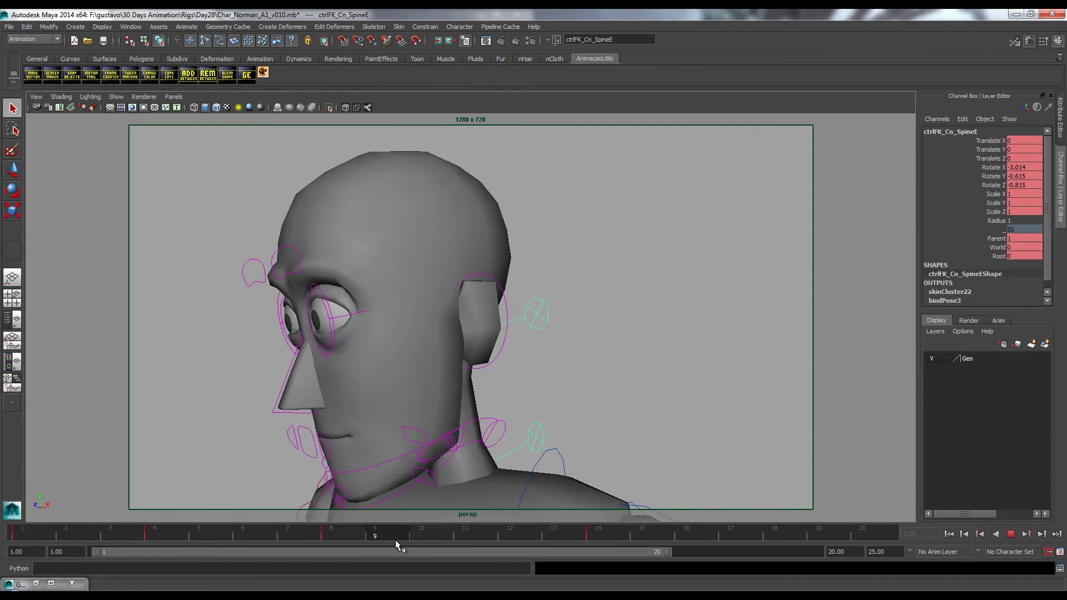
key(alt+v)
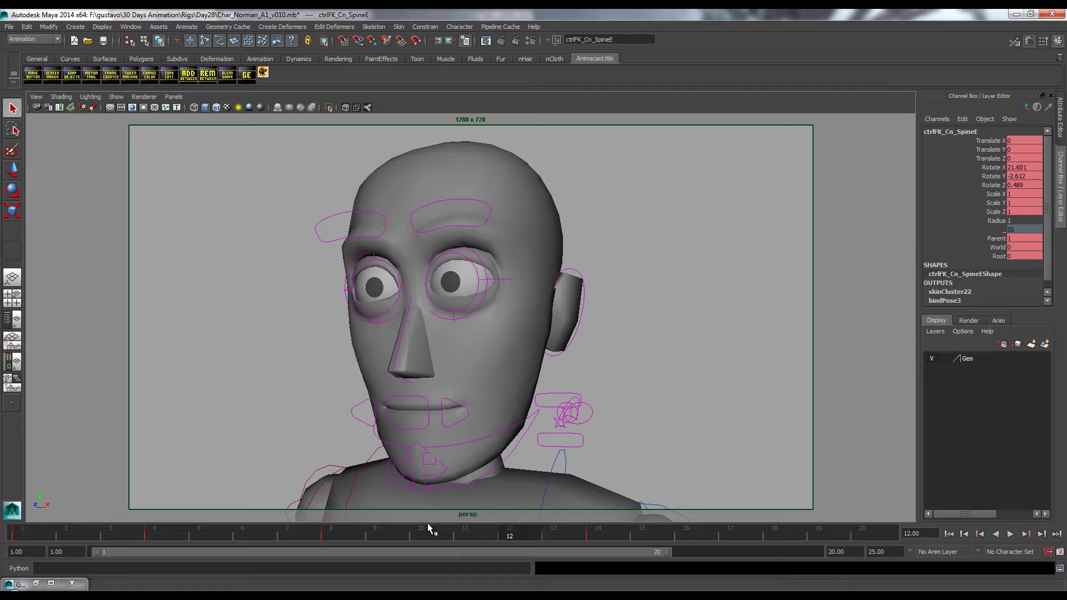
key(alt+v)
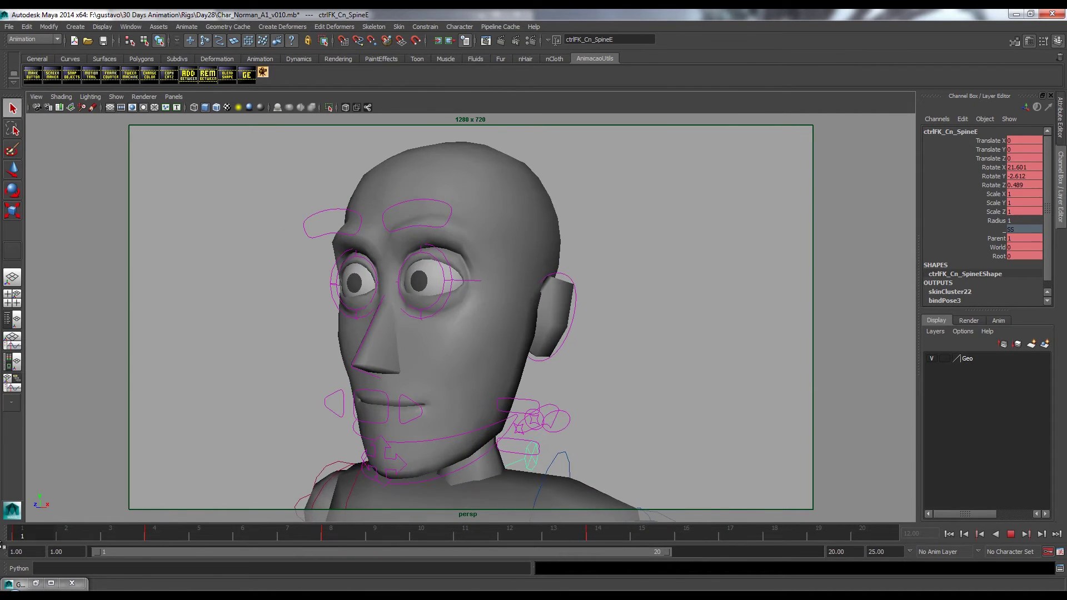
key(alt+v)
key(alt+shift+v)
key(alt+v)
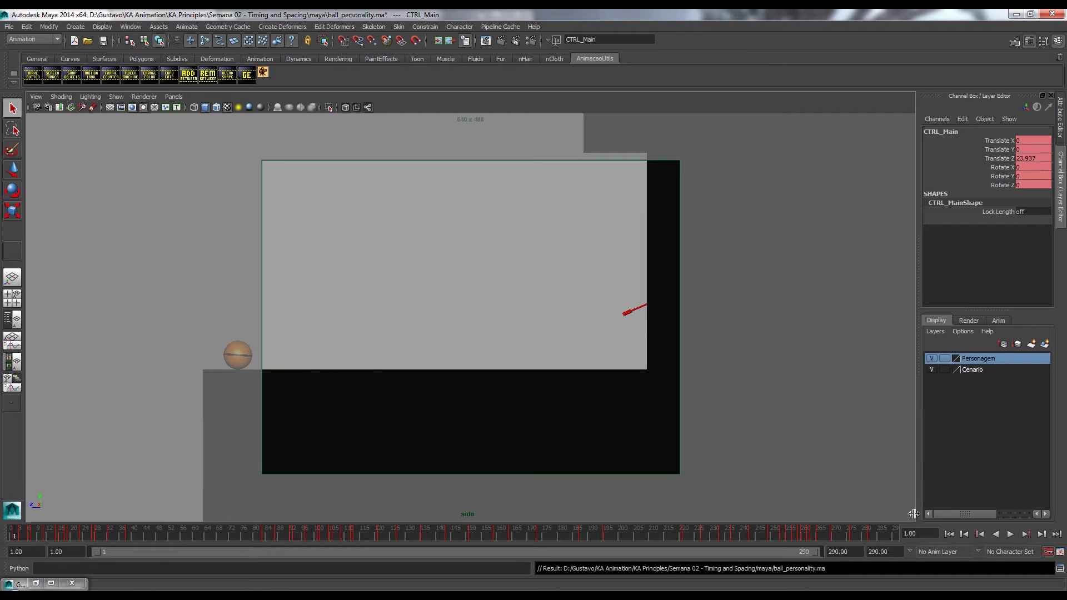
Play the ball animation in the ball_personality.ma scene from frame 1
click(1009, 534)
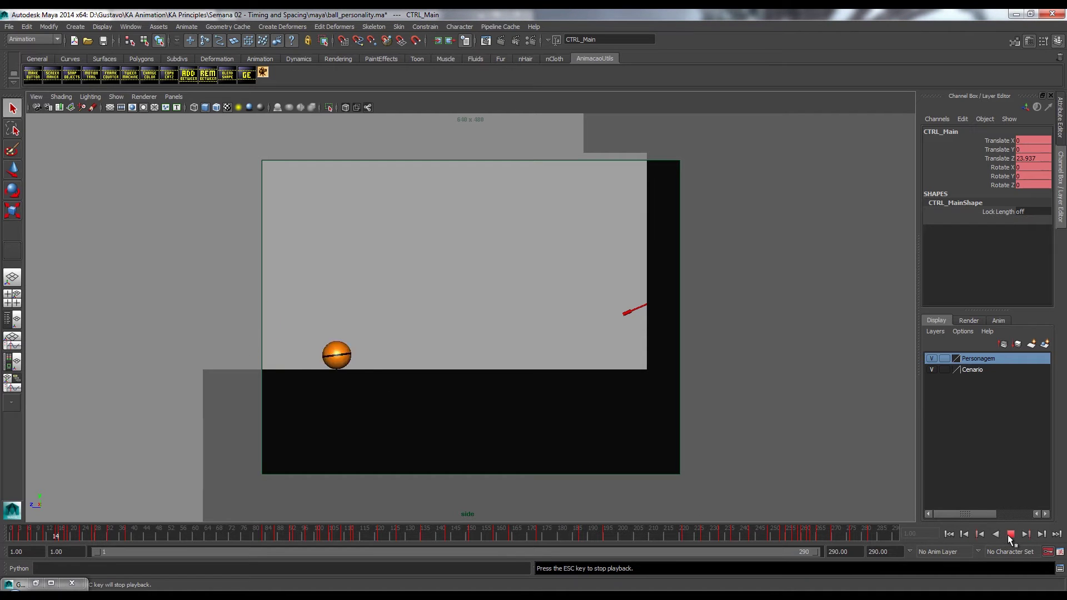